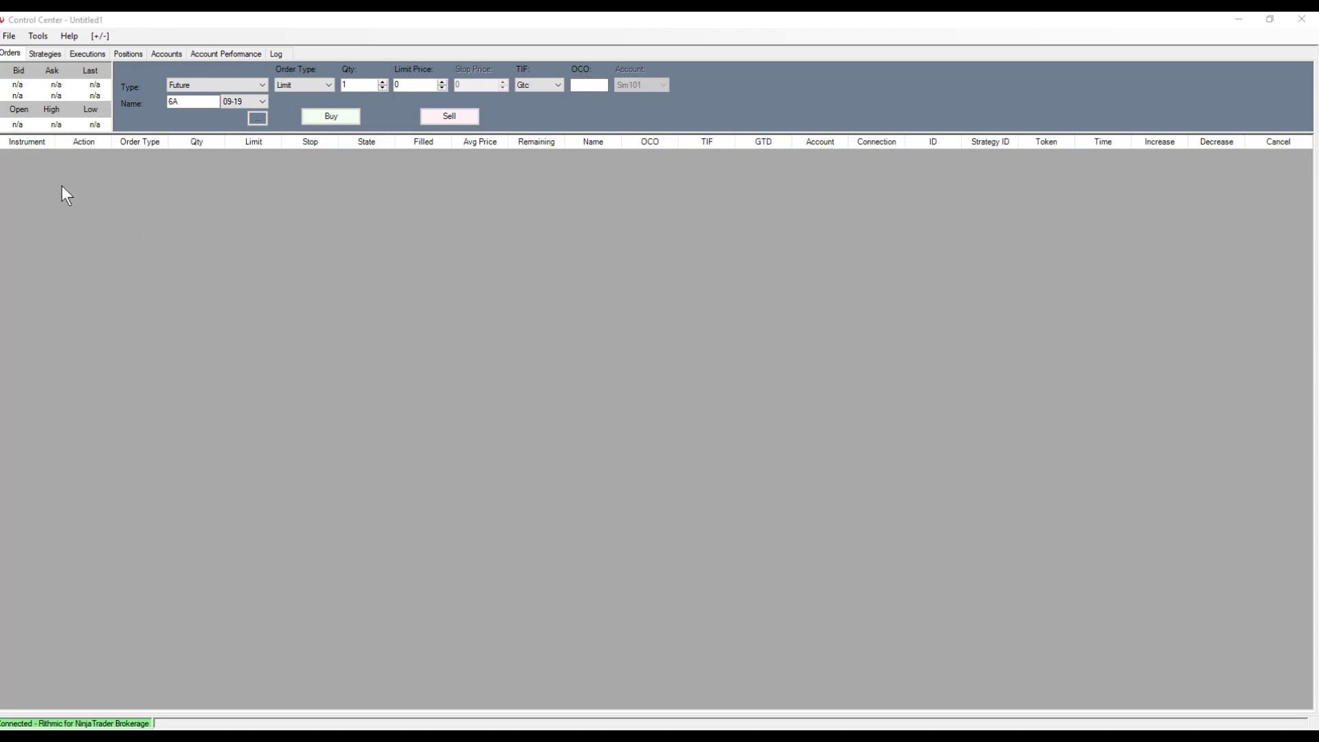
Step: Create a new chart for CL 01-20 with UniRenko as the period type
left_click(13, 39)
mouse_move(21, 57)
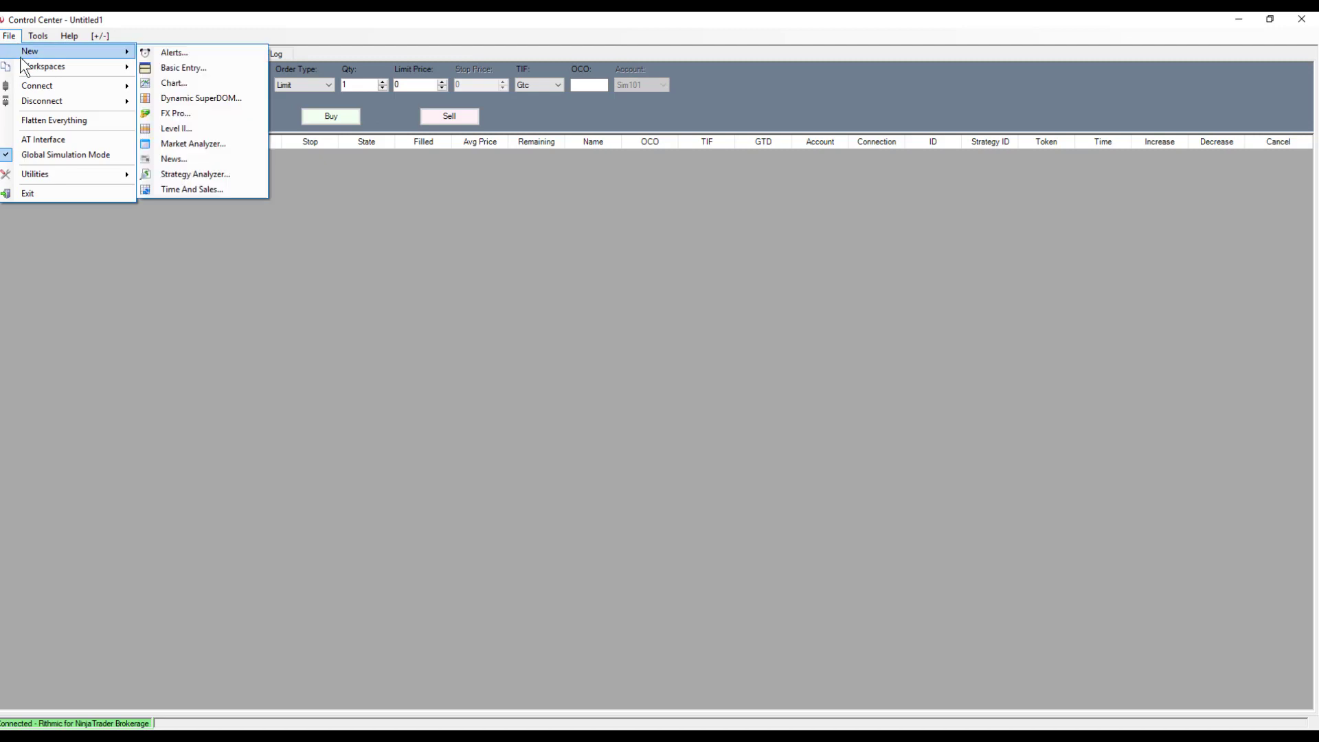
left_click(157, 83)
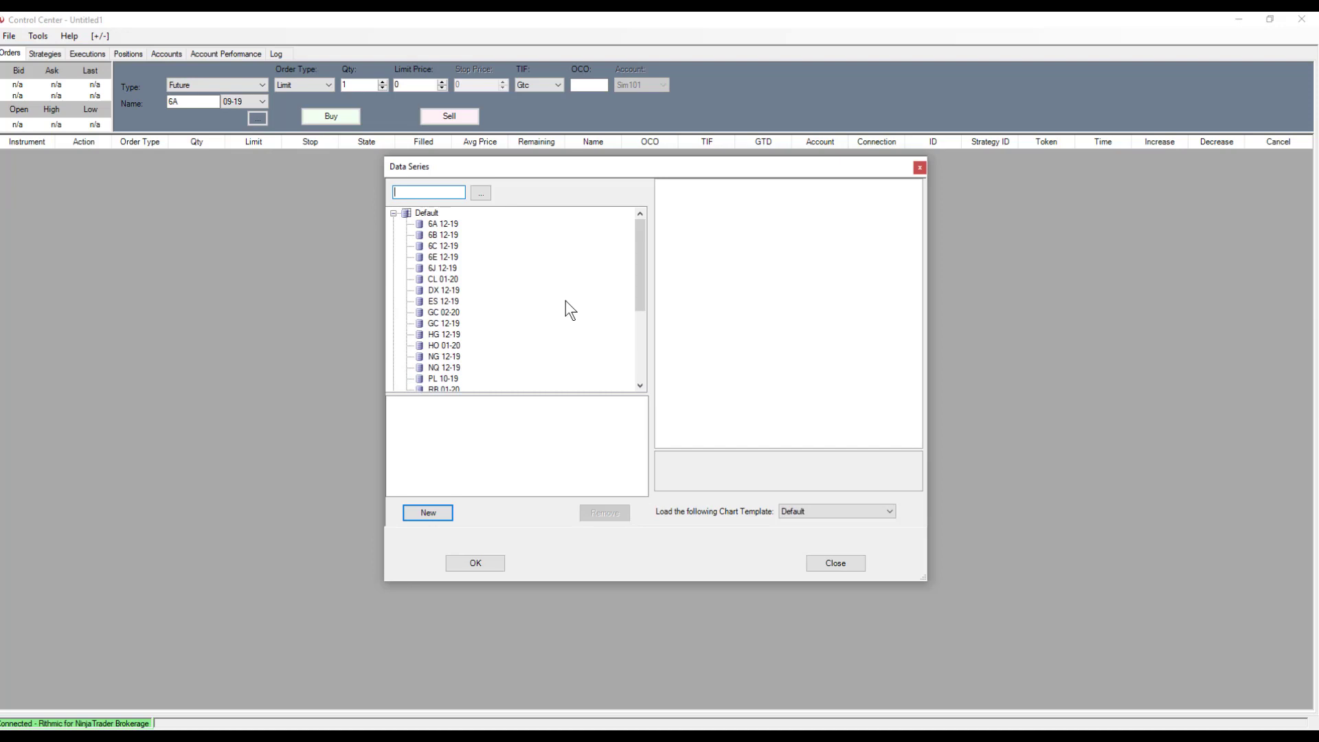
double_click(450, 280)
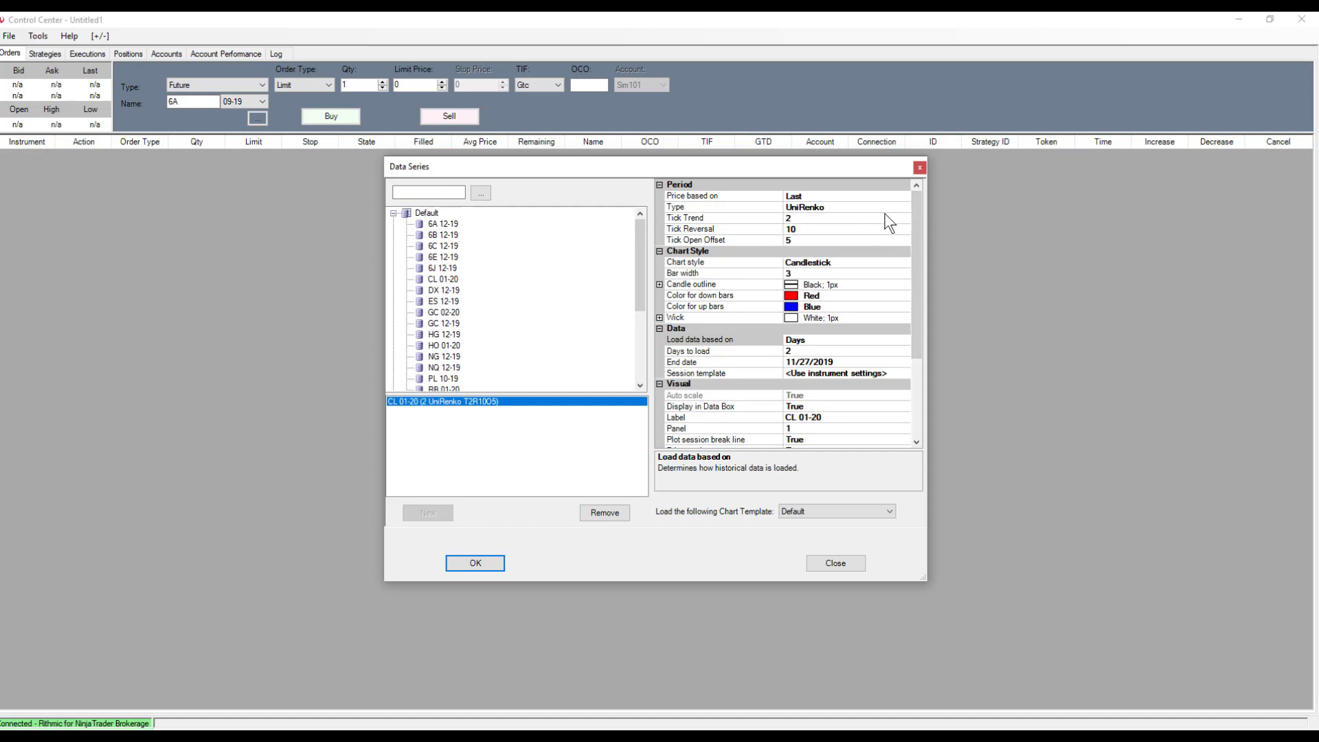
left_click(905, 208)
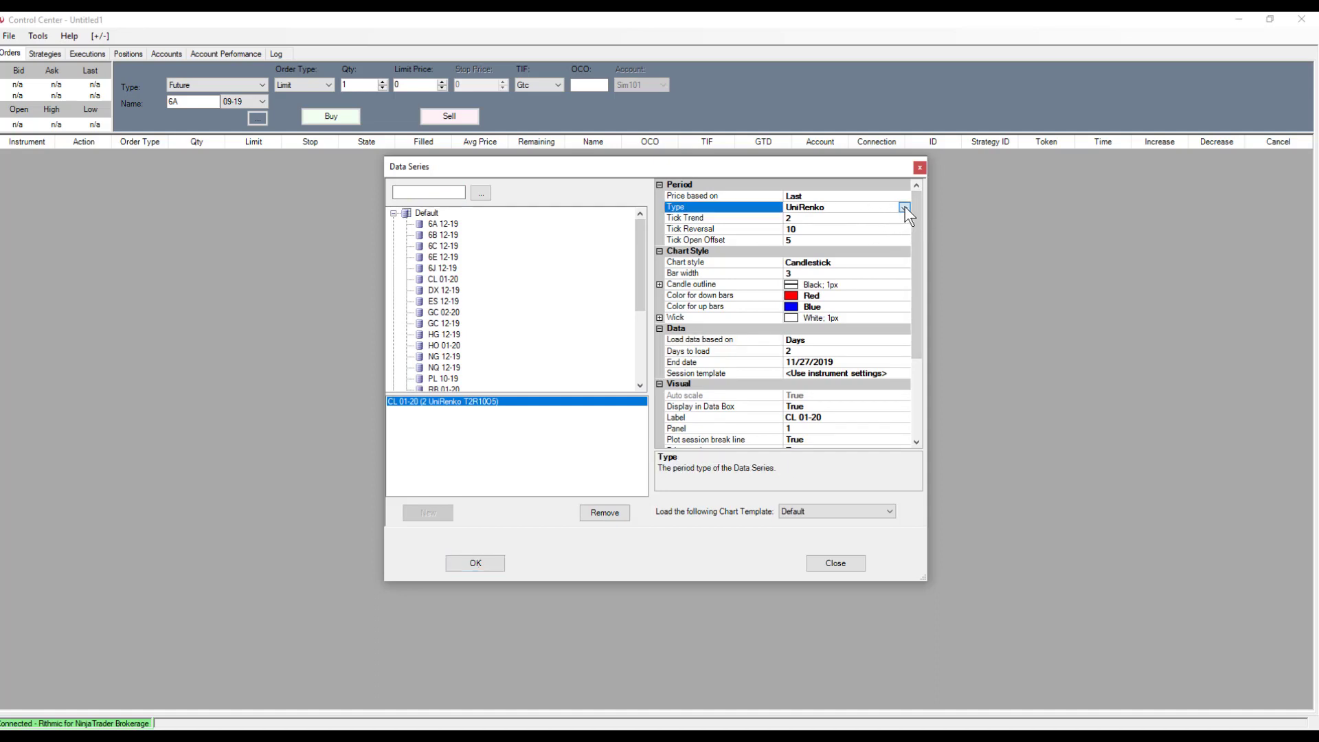
left_click(905, 207)
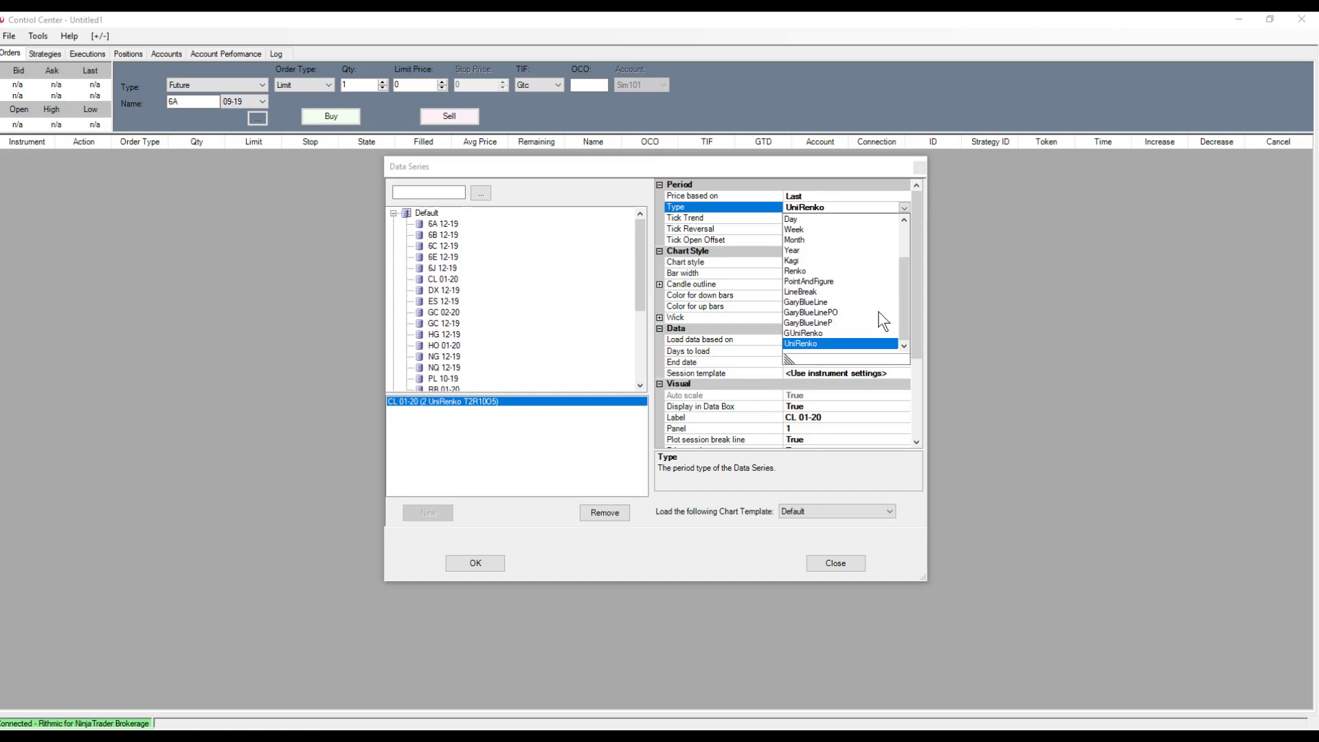
left_click(812, 343)
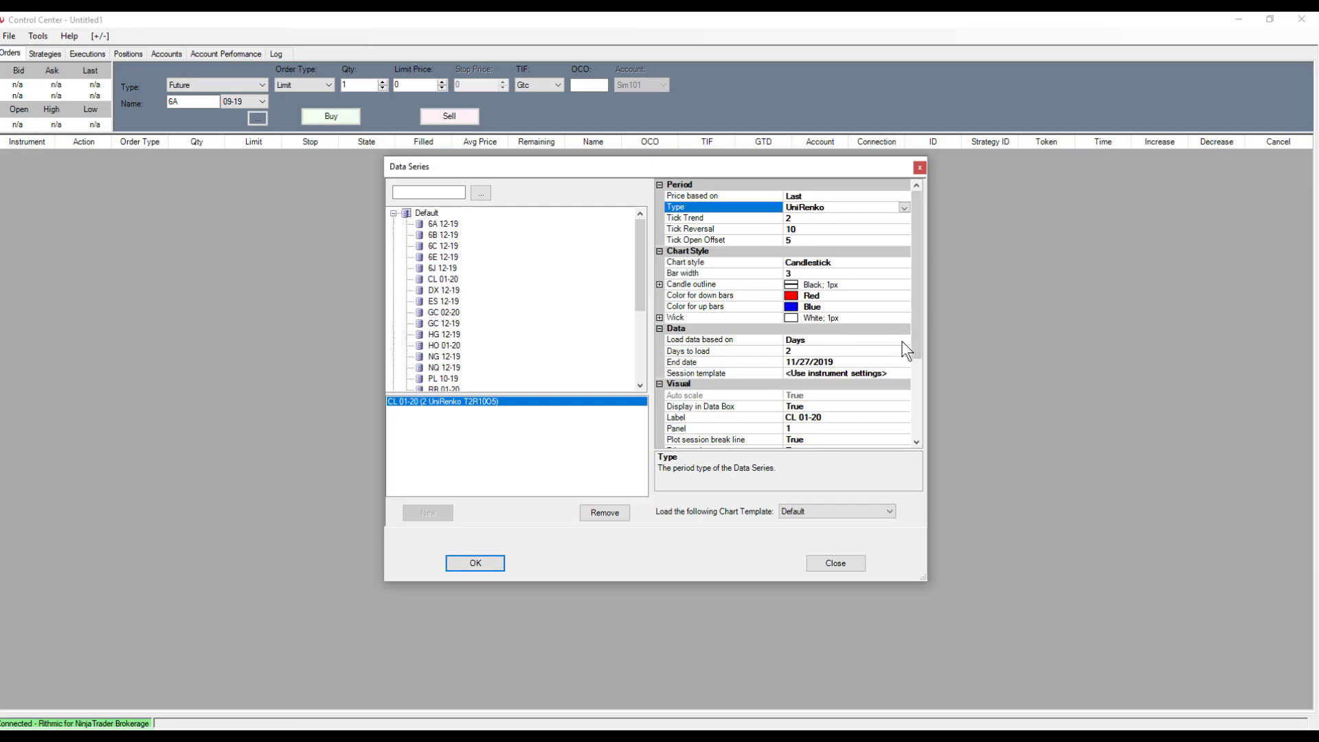
left_click(488, 563)
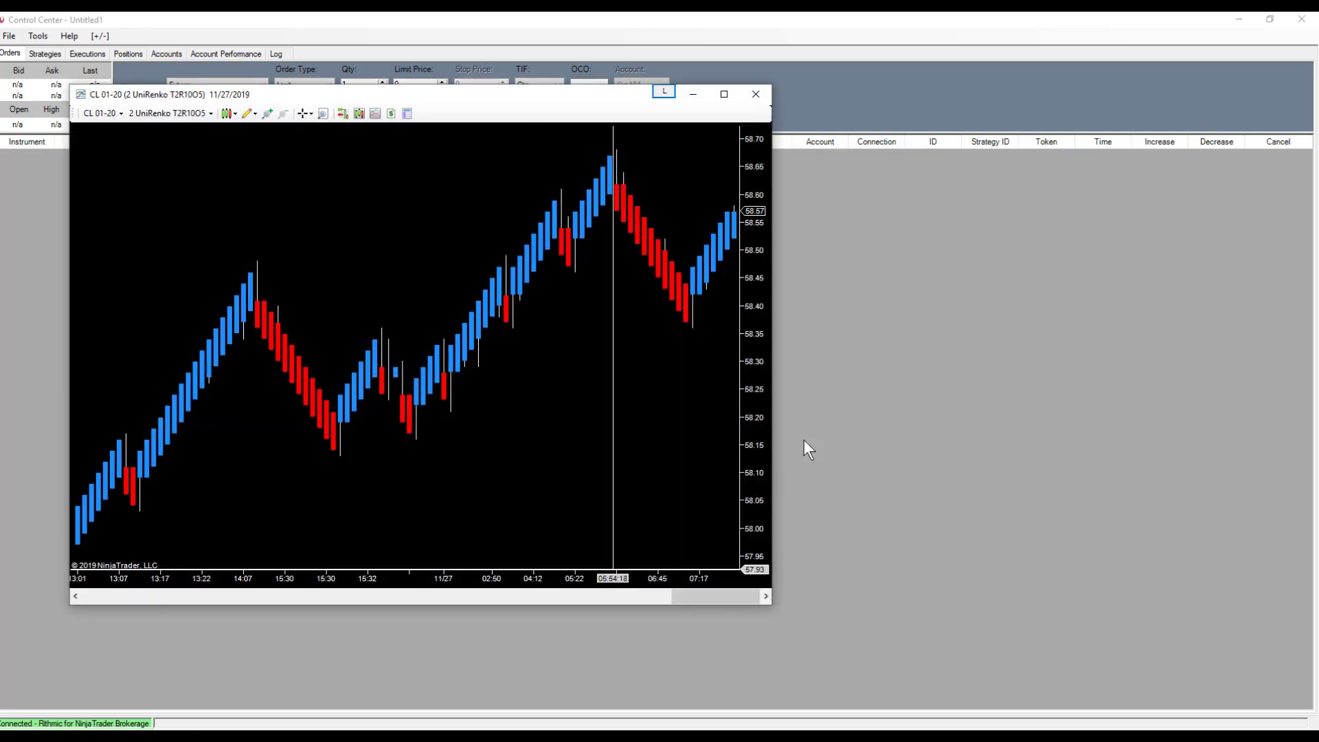
Step: Maximize the chart window and change the chart cursor from cross hair to Pointer
left_click(724, 95)
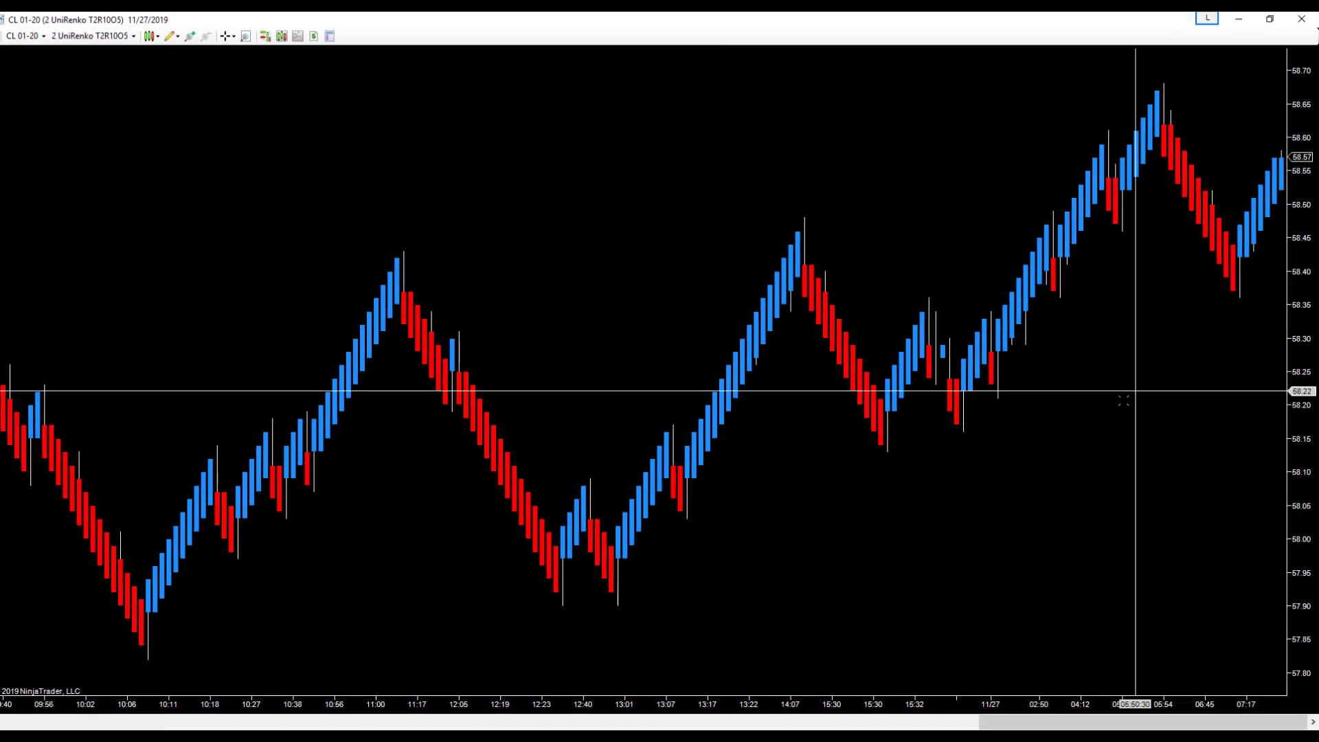
right_click(634, 189)
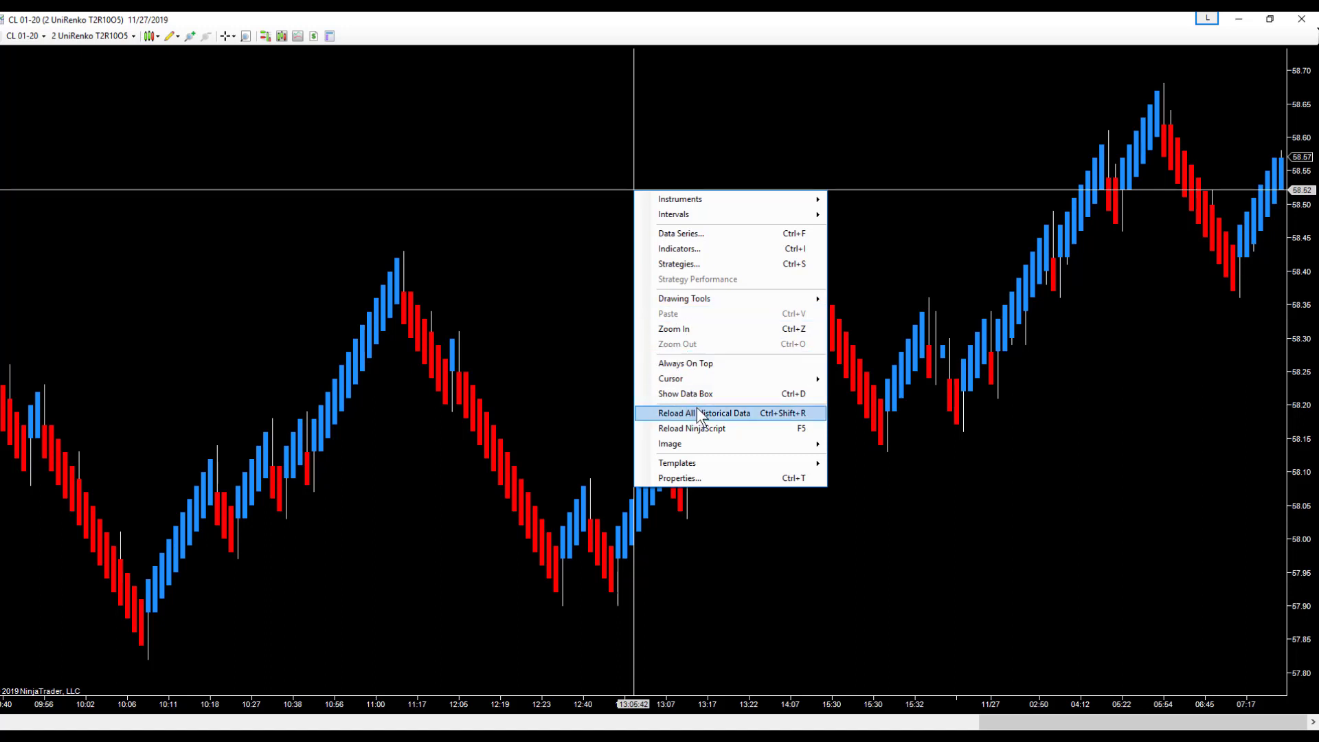
mouse_move(699, 380)
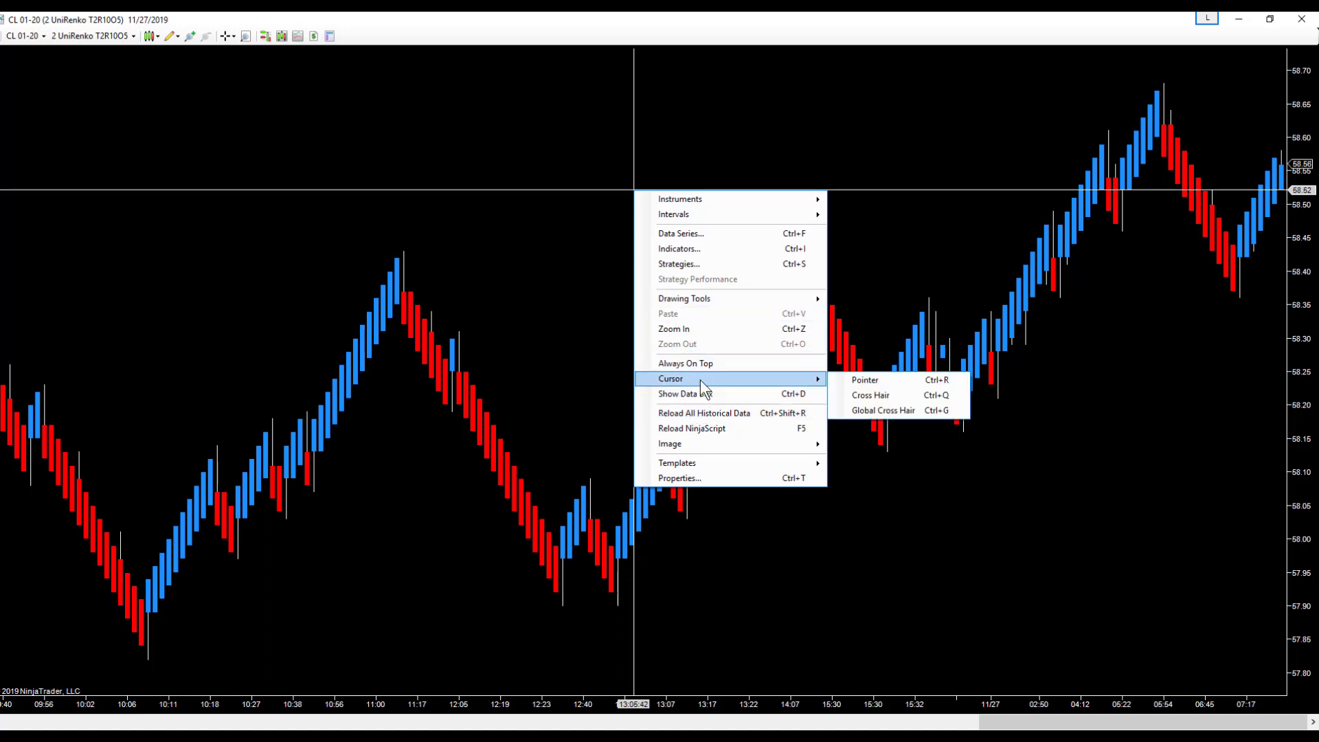
left_click(845, 380)
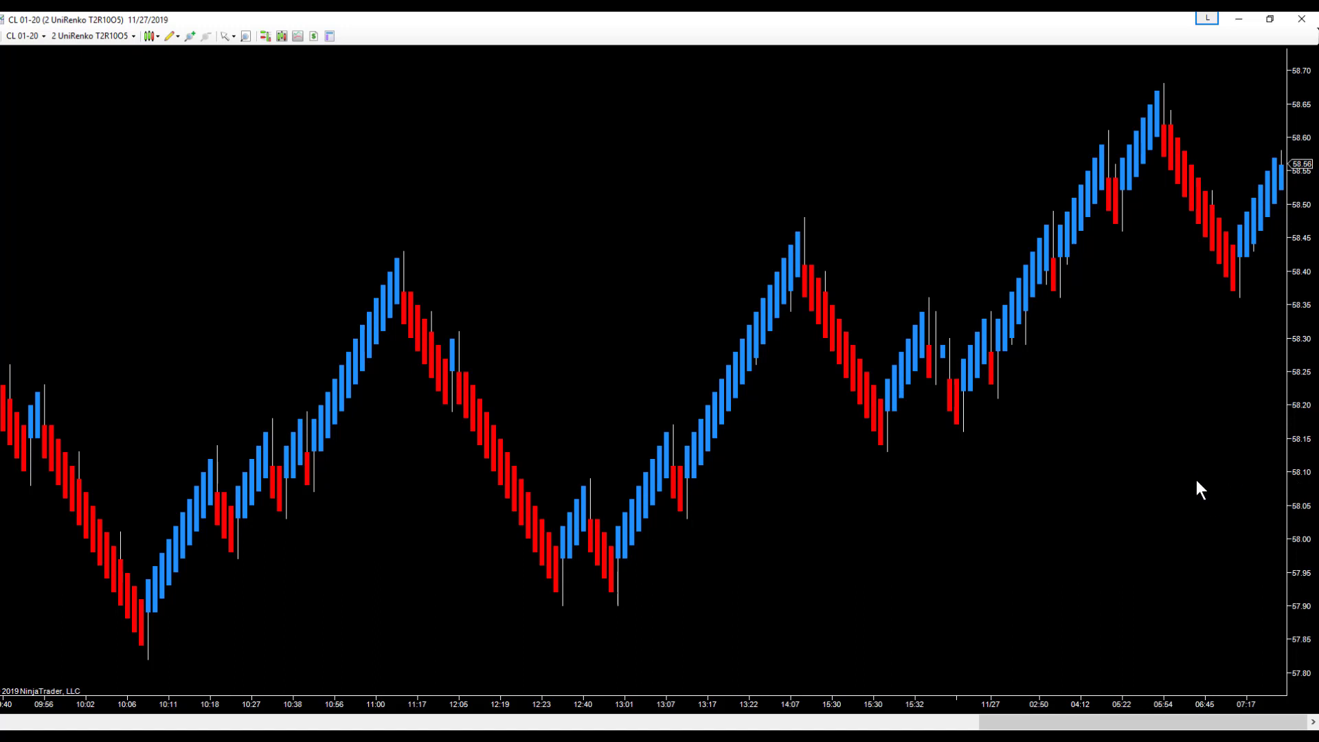
Step: Add the GrCmt cloud indicator with its default settings to the CL 01-20 chart
left_click(298, 37)
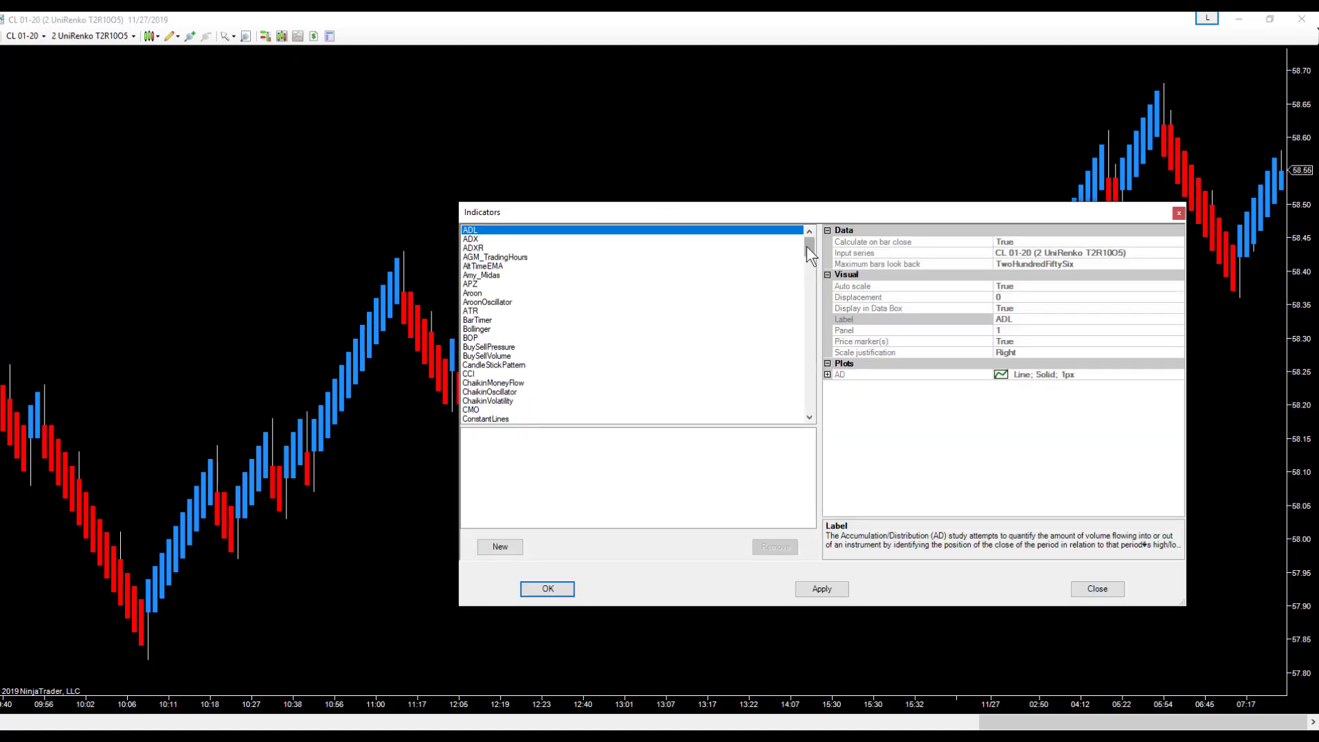
left_click_drag(806, 245, 797, 271)
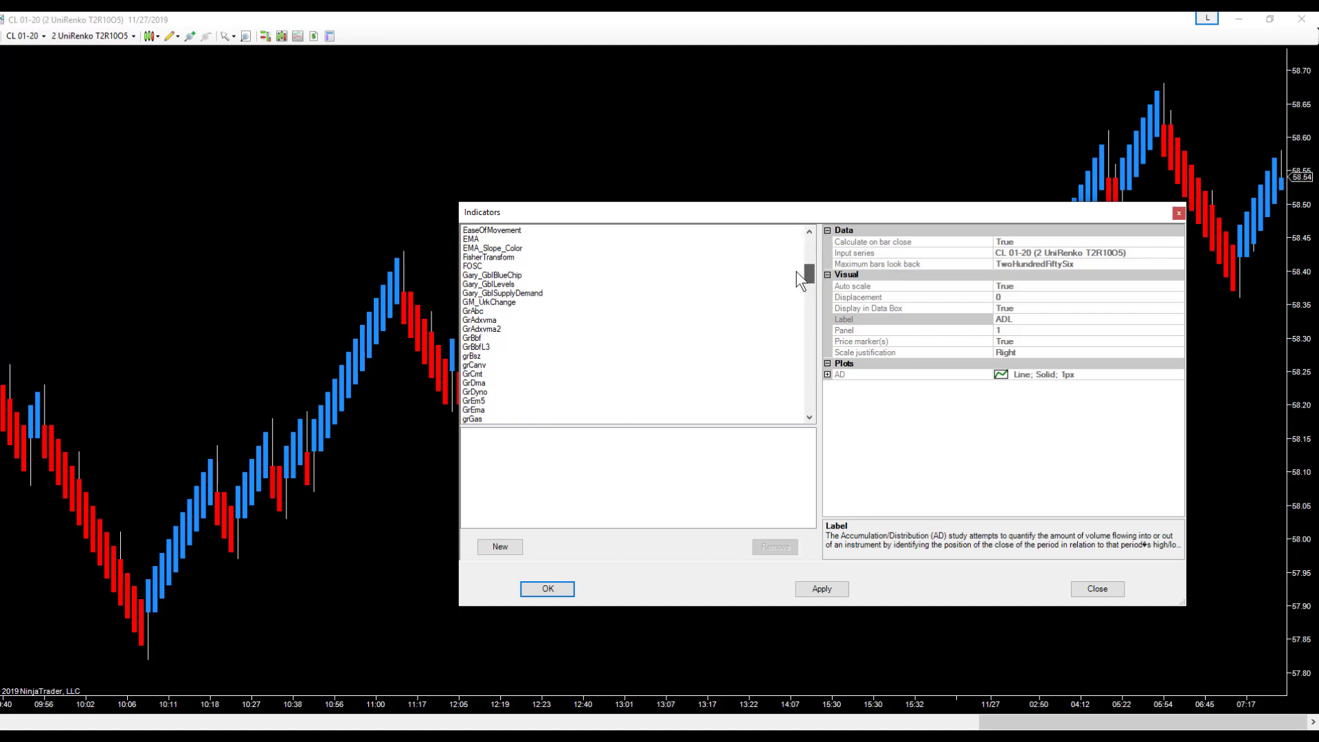
left_click(478, 375)
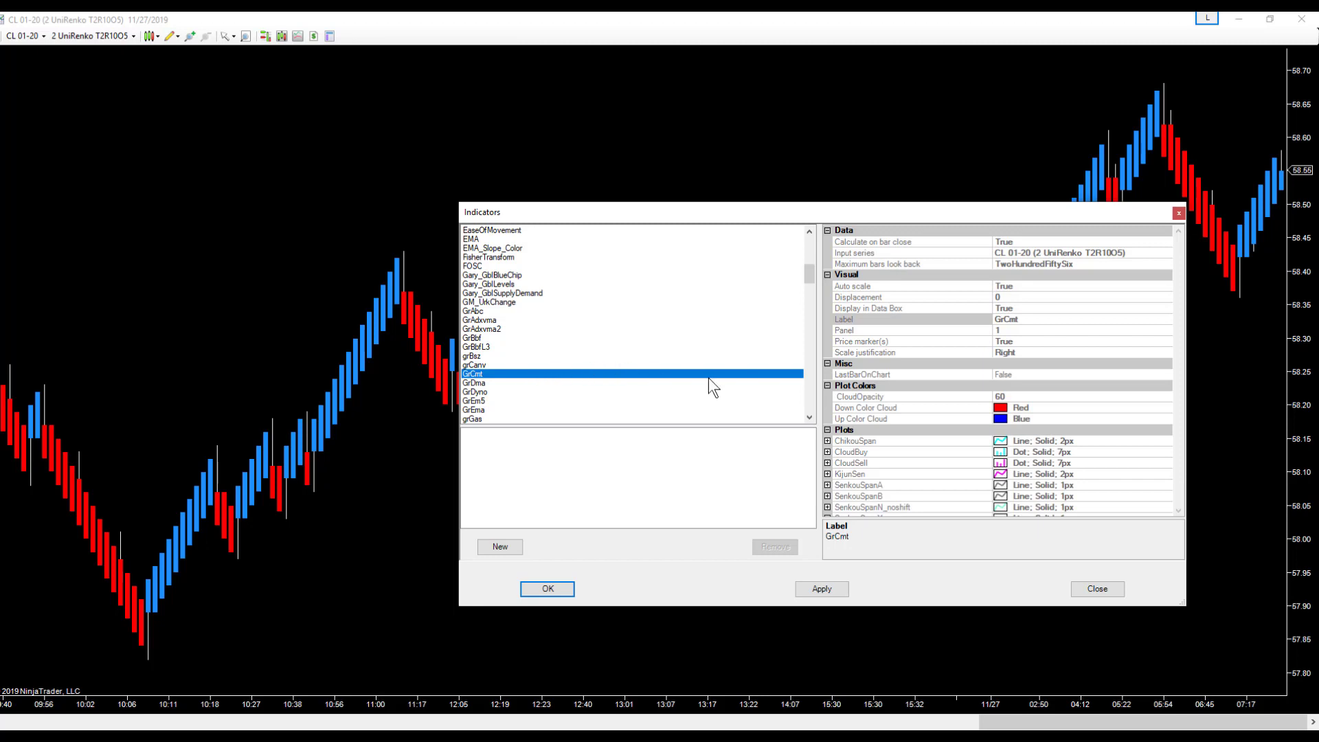
double_click(470, 375)
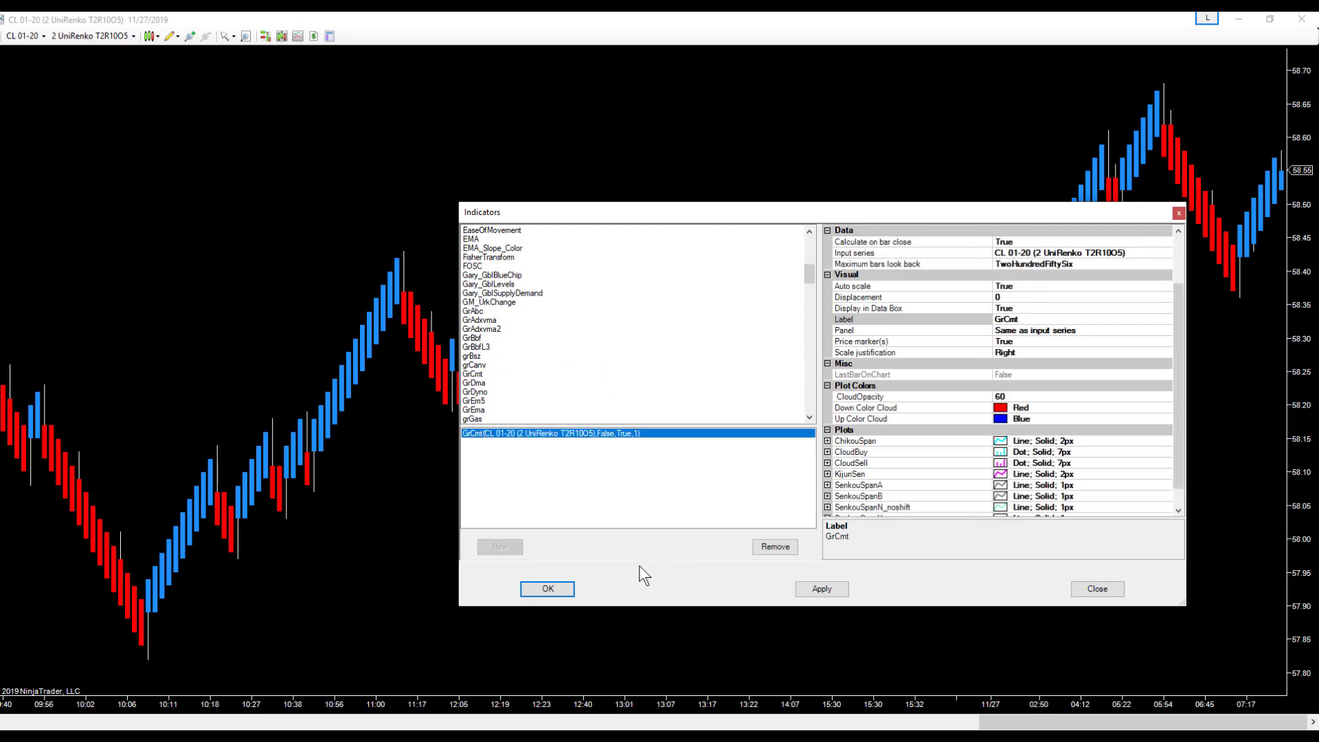
left_click(547, 589)
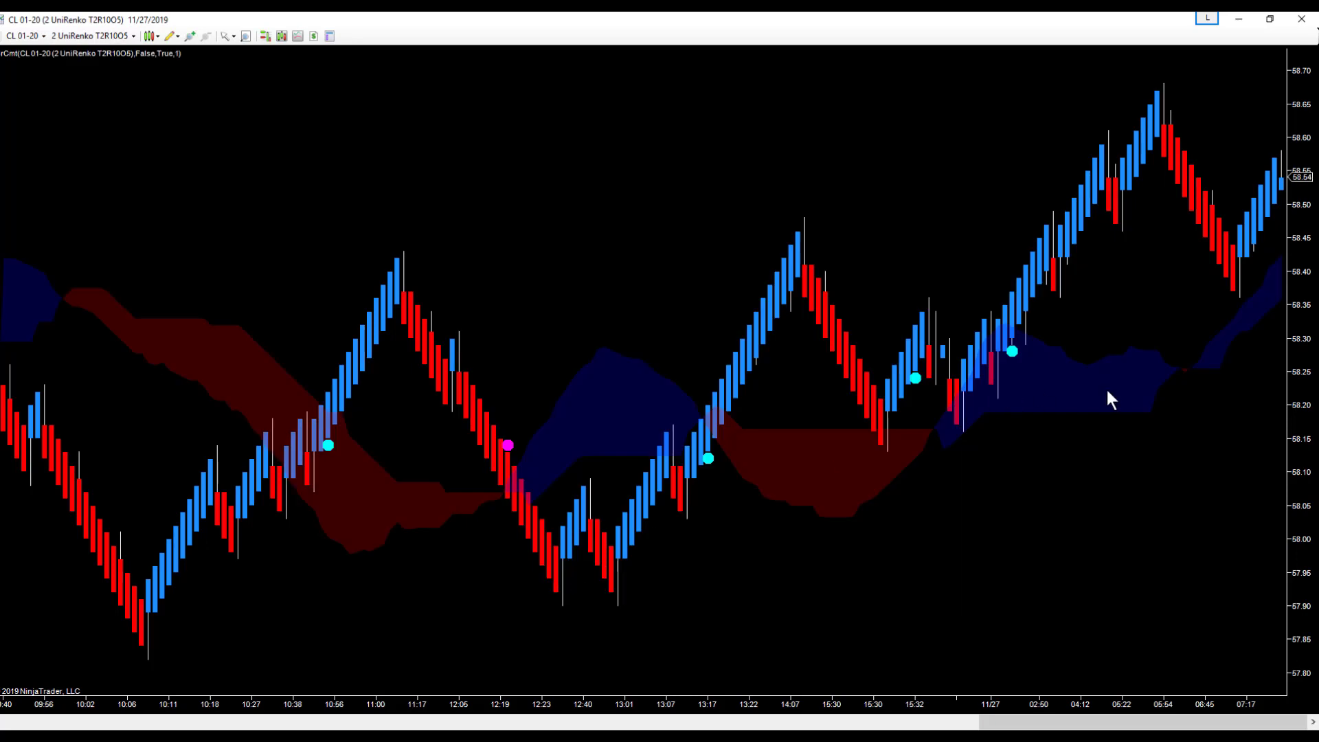
Step: Set the GrCmt indicator's plot mask to S and apply it to the chart
left_click(297, 36)
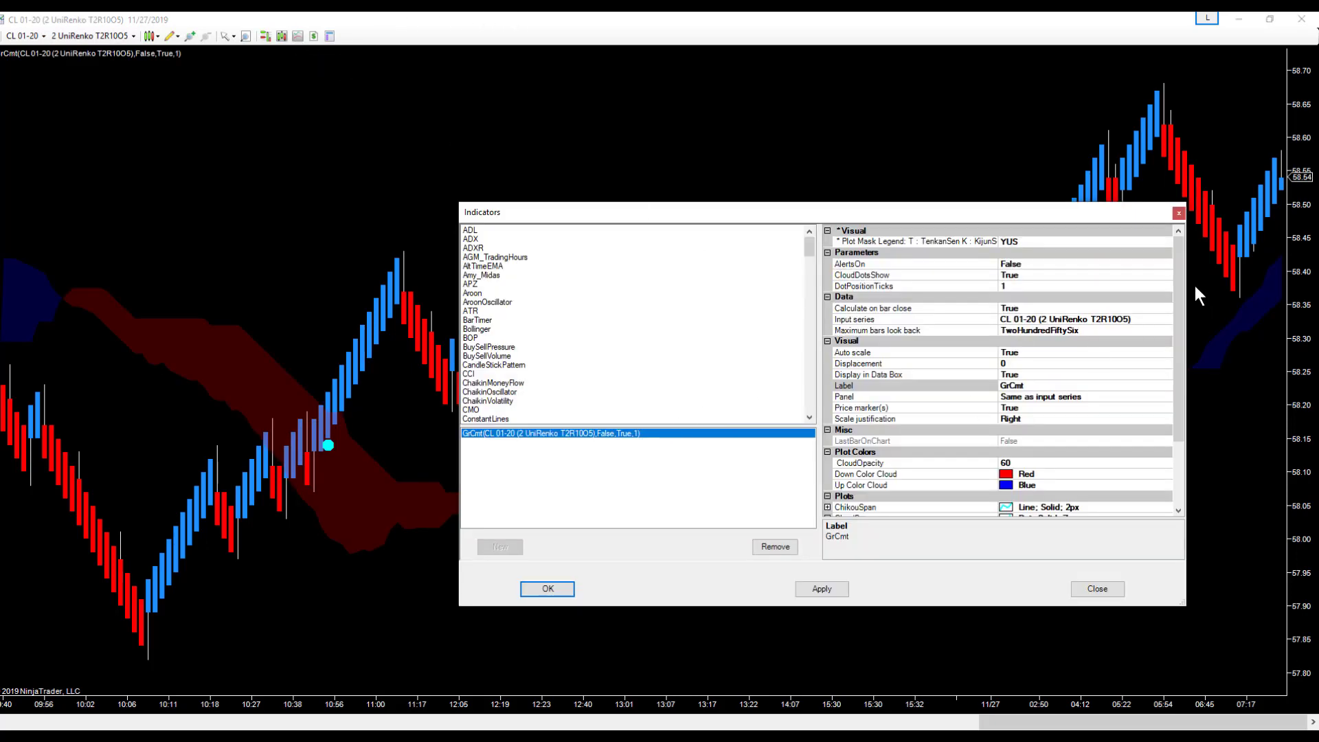
left_click(1034, 240)
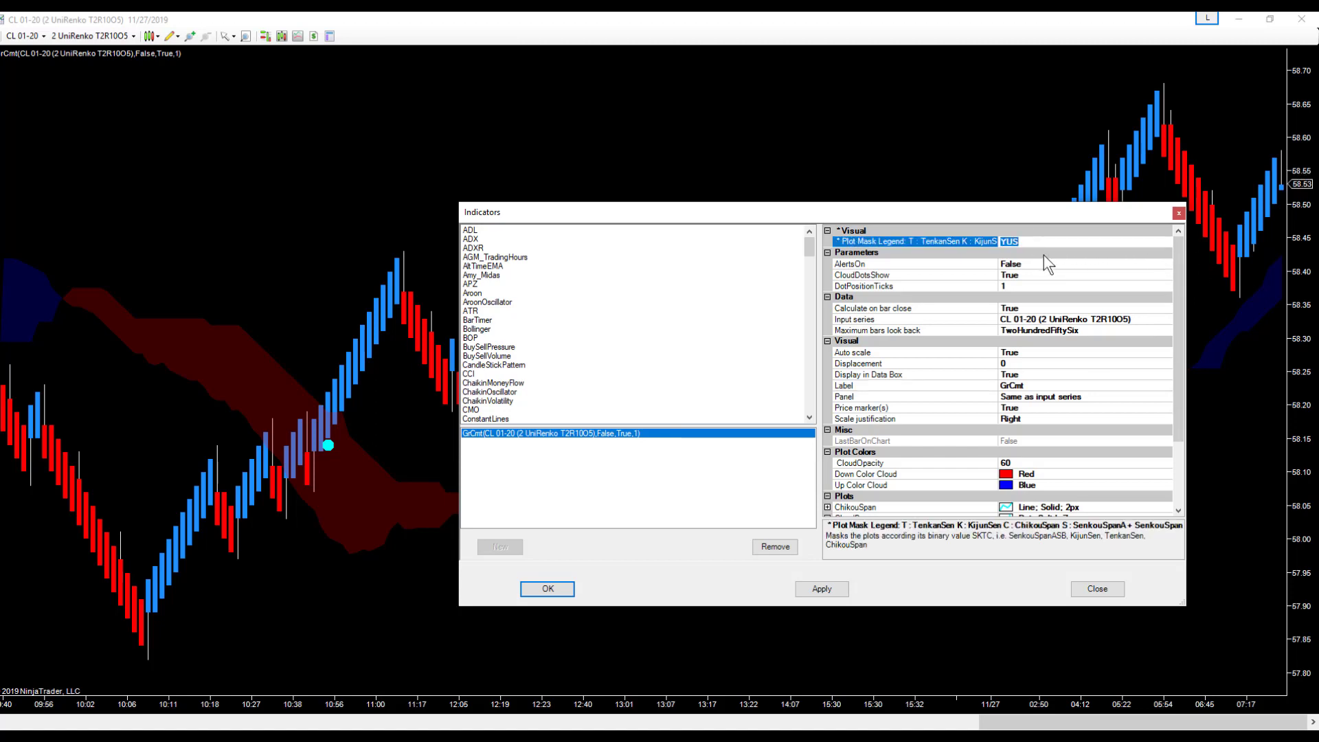
type("S")
left_click(553, 590)
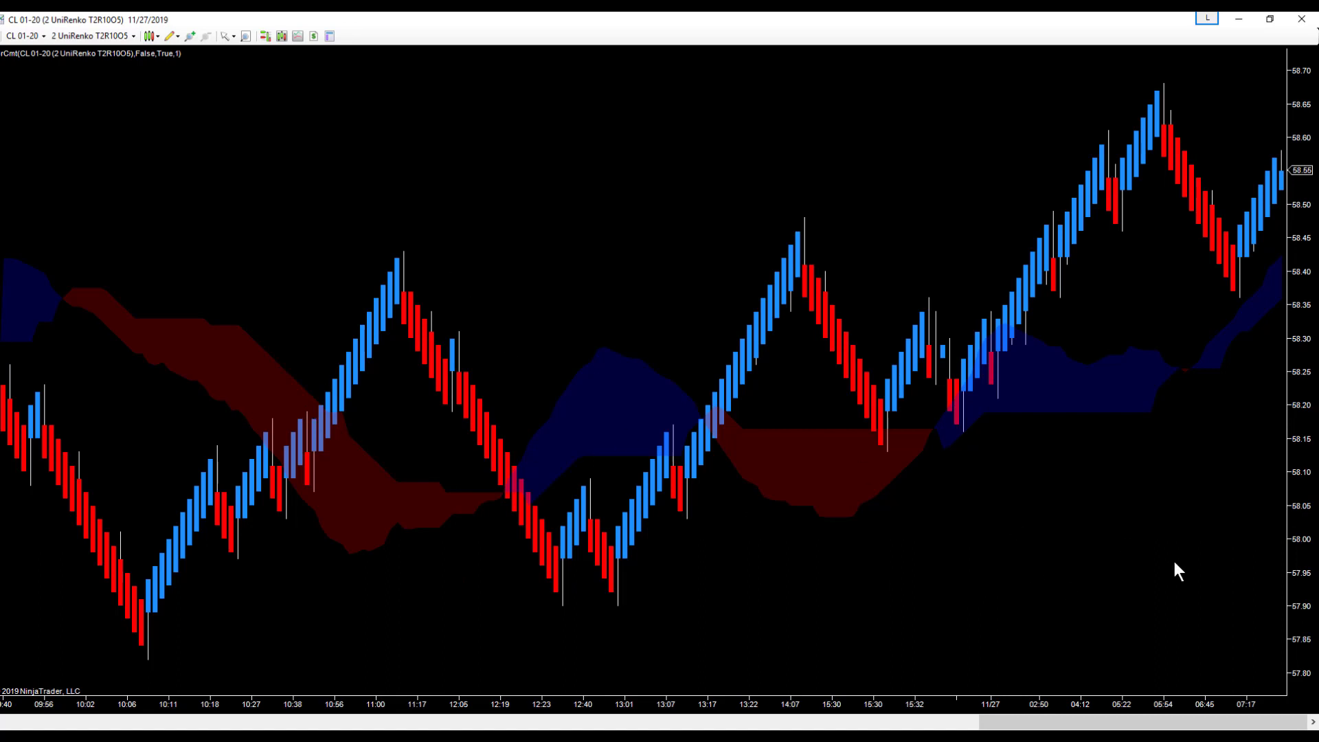
Step: Add an EMA indicator to the chart's indicator list and enlarge the Indicators dialog upward
left_click(299, 38)
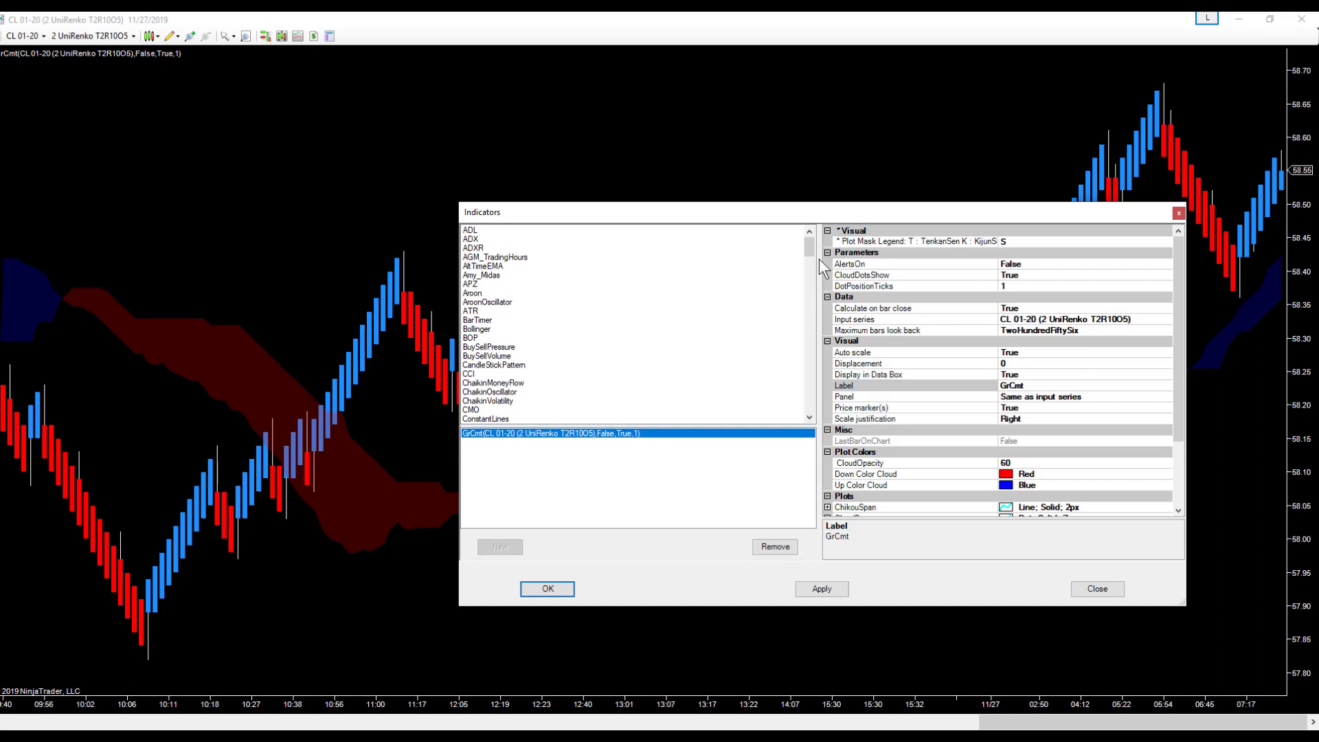
mouse_move(808, 247)
left_mouse_down()
mouse_move(809, 282)
mouse_move(805, 262)
left_mouse_up()
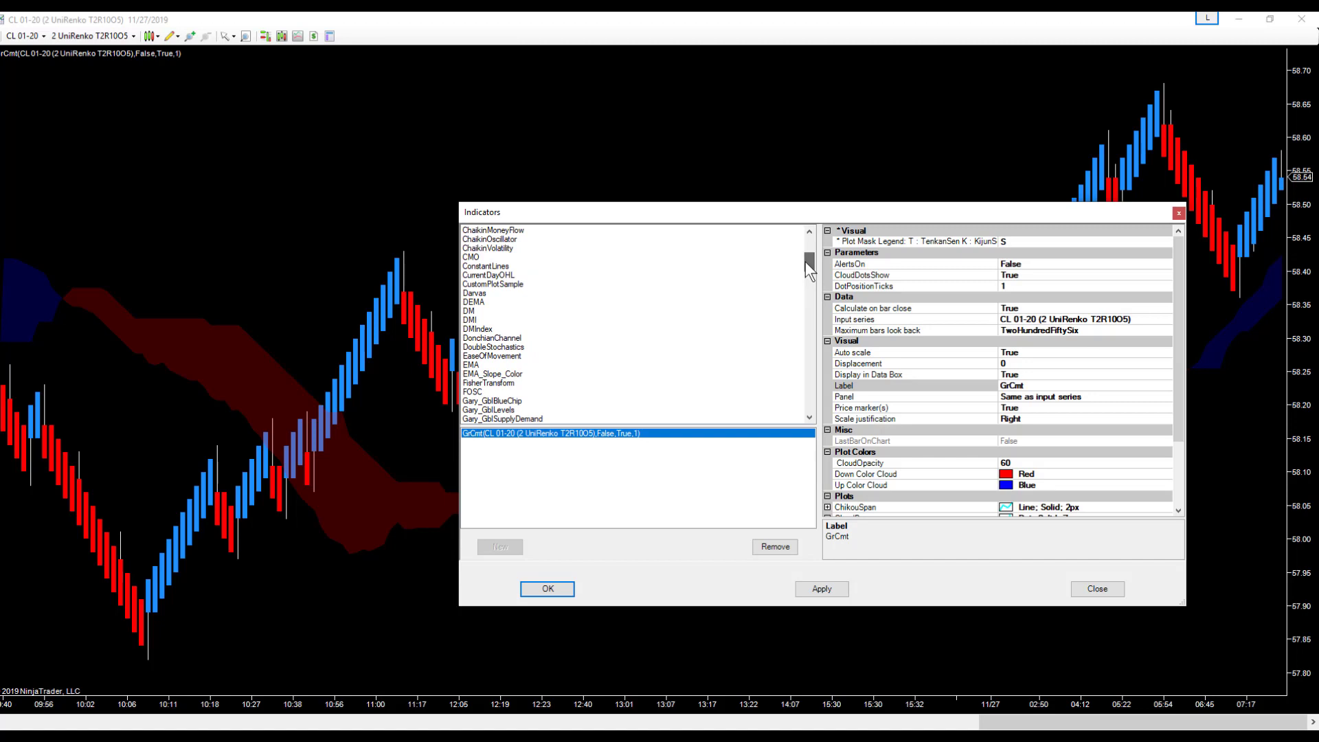
double_click(471, 364)
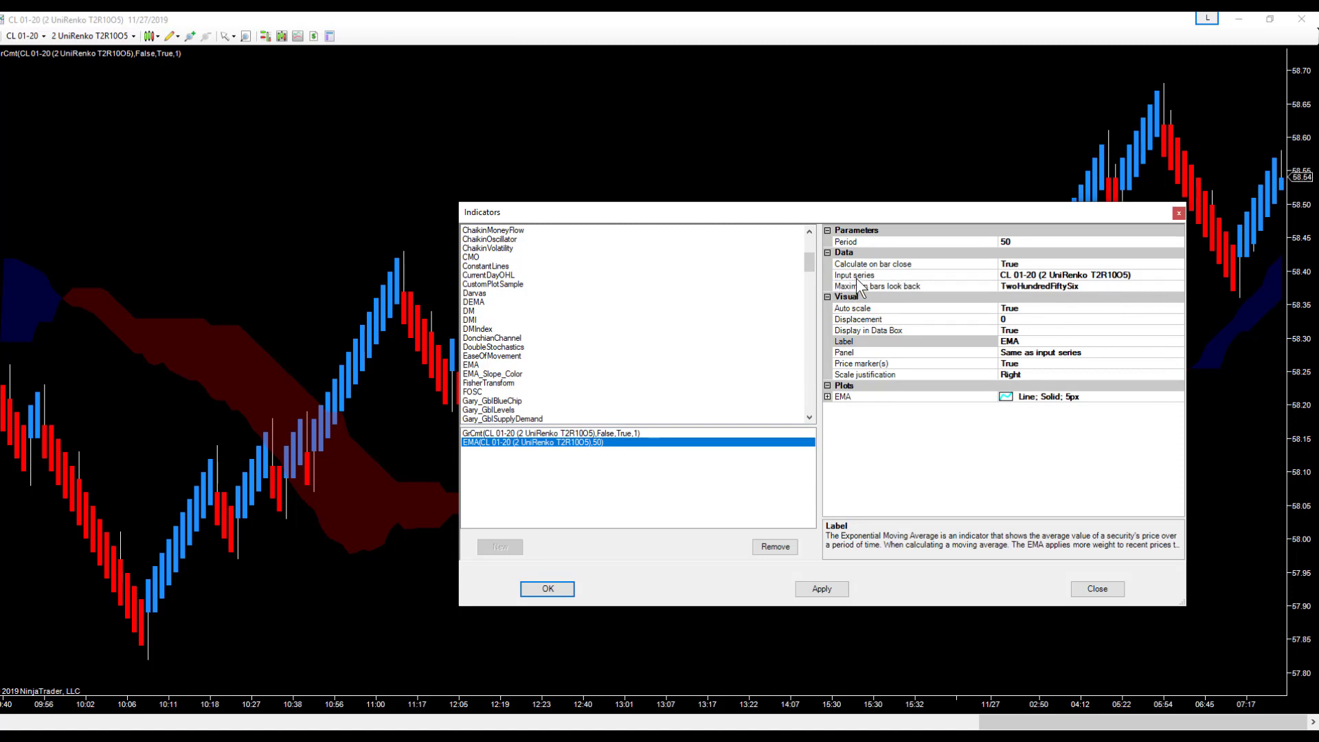
left_click_drag(863, 202, 863, 128)
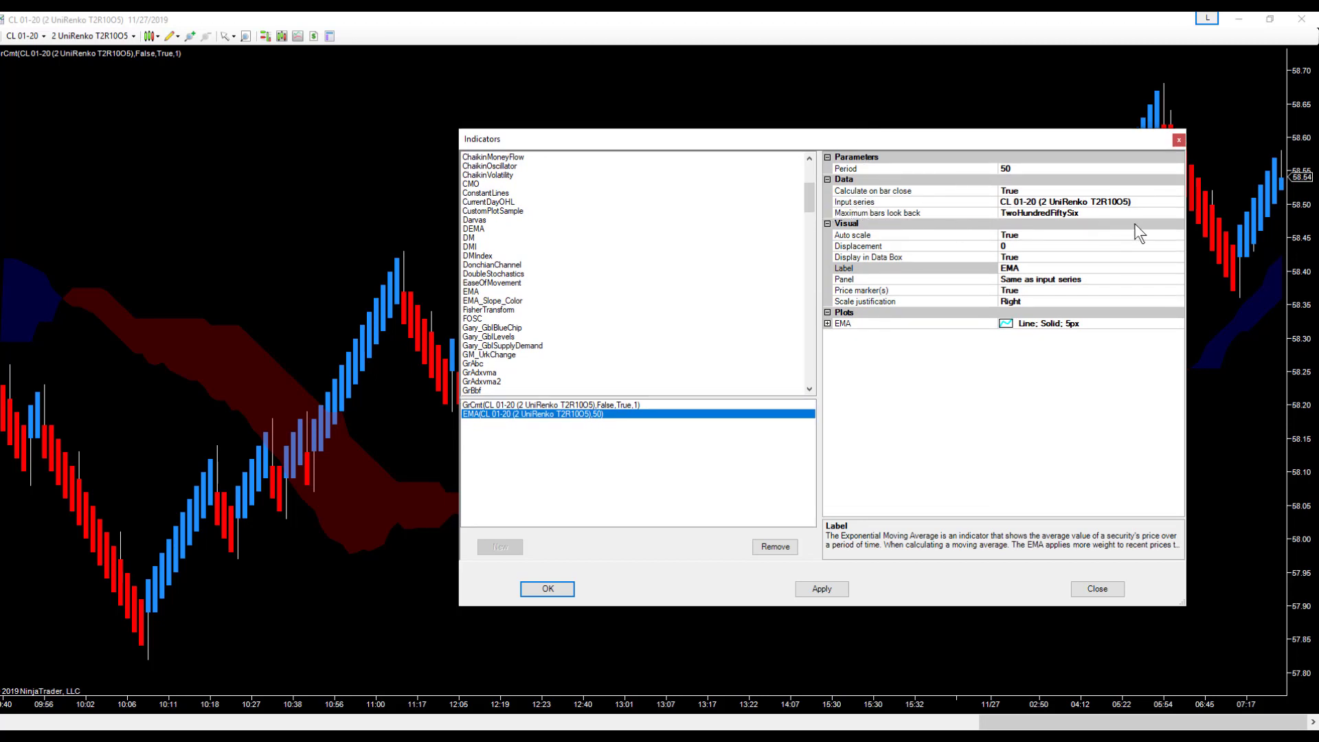
Step: Set the new EMA's input series to the EMA indicator with period 50, based on CL 01-20
left_click(1178, 201)
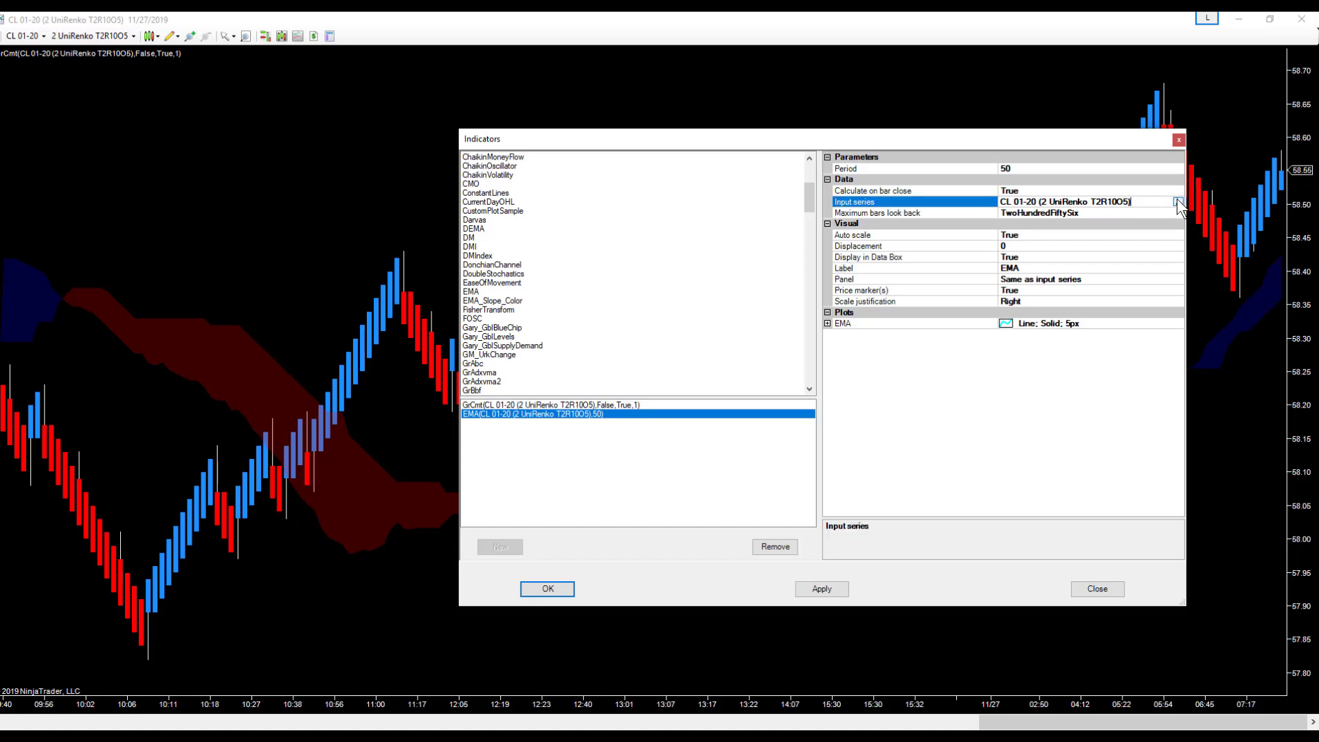
left_click(1178, 201)
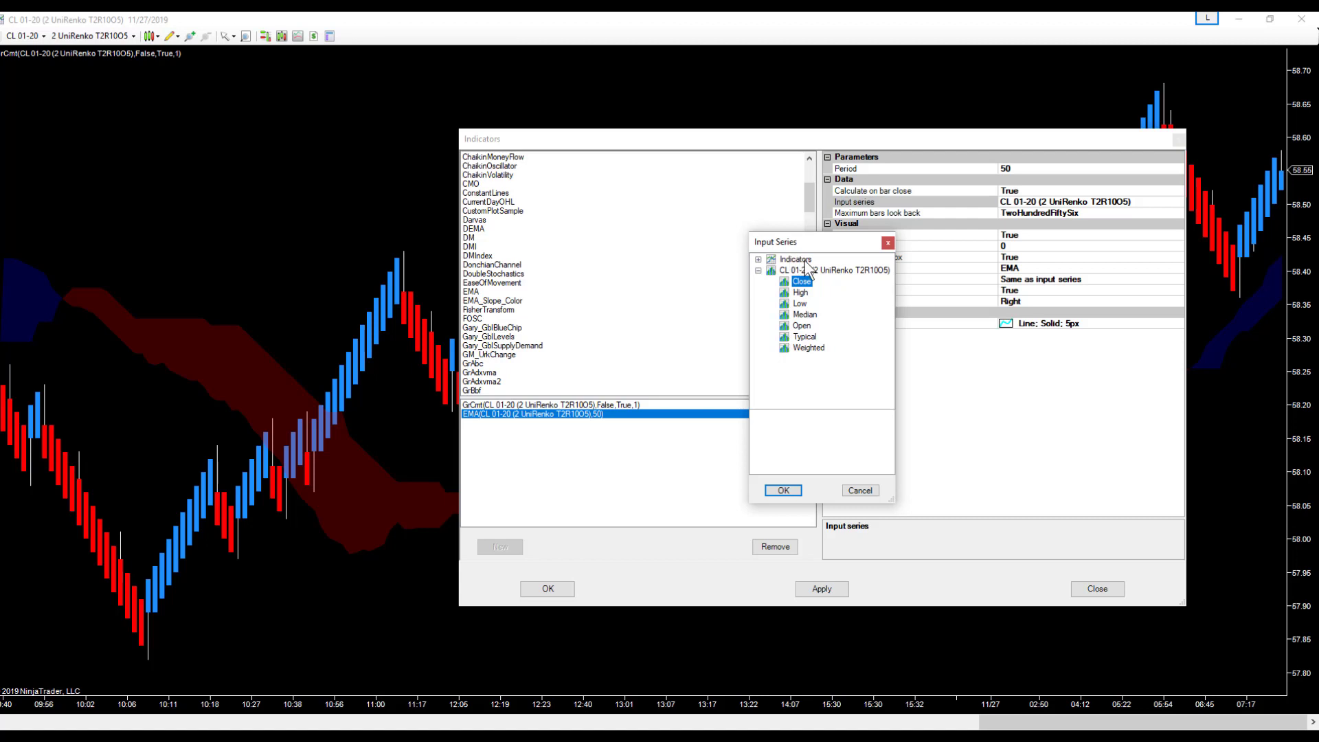
left_click(758, 260)
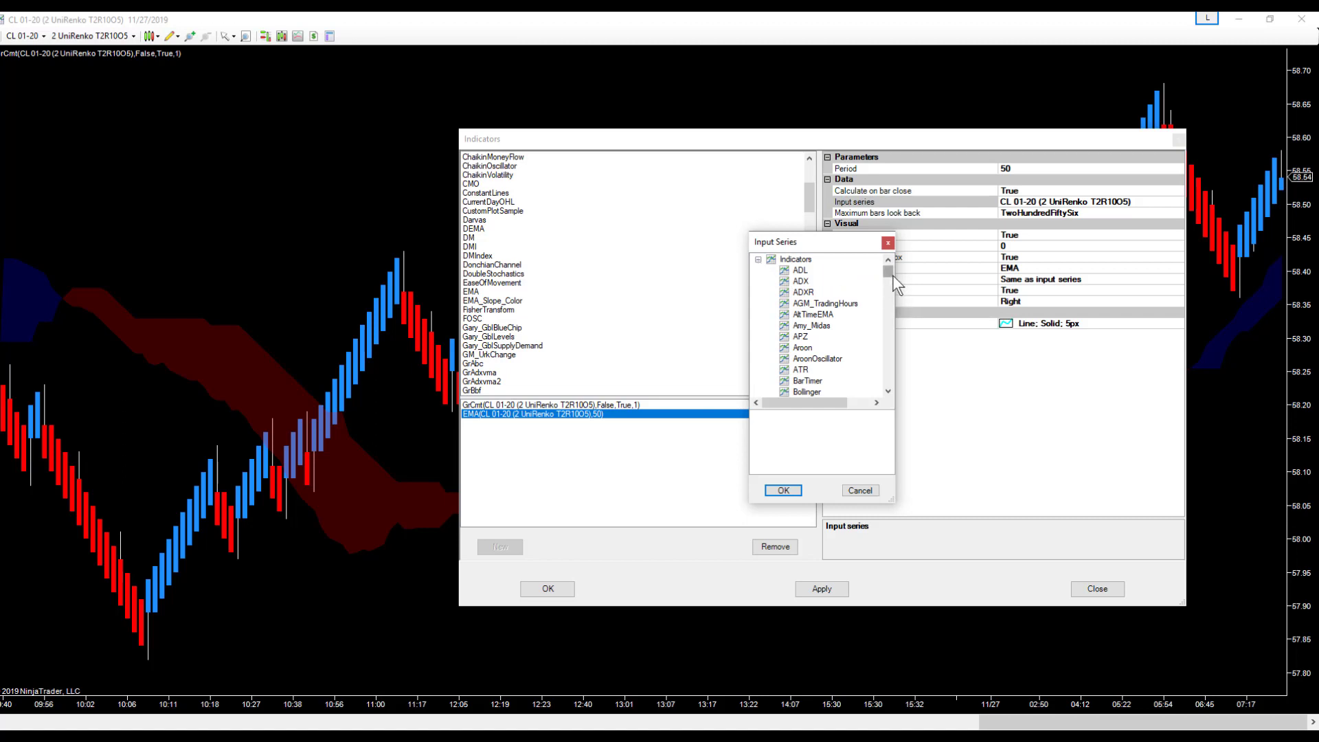
left_click_drag(889, 272, 889, 286)
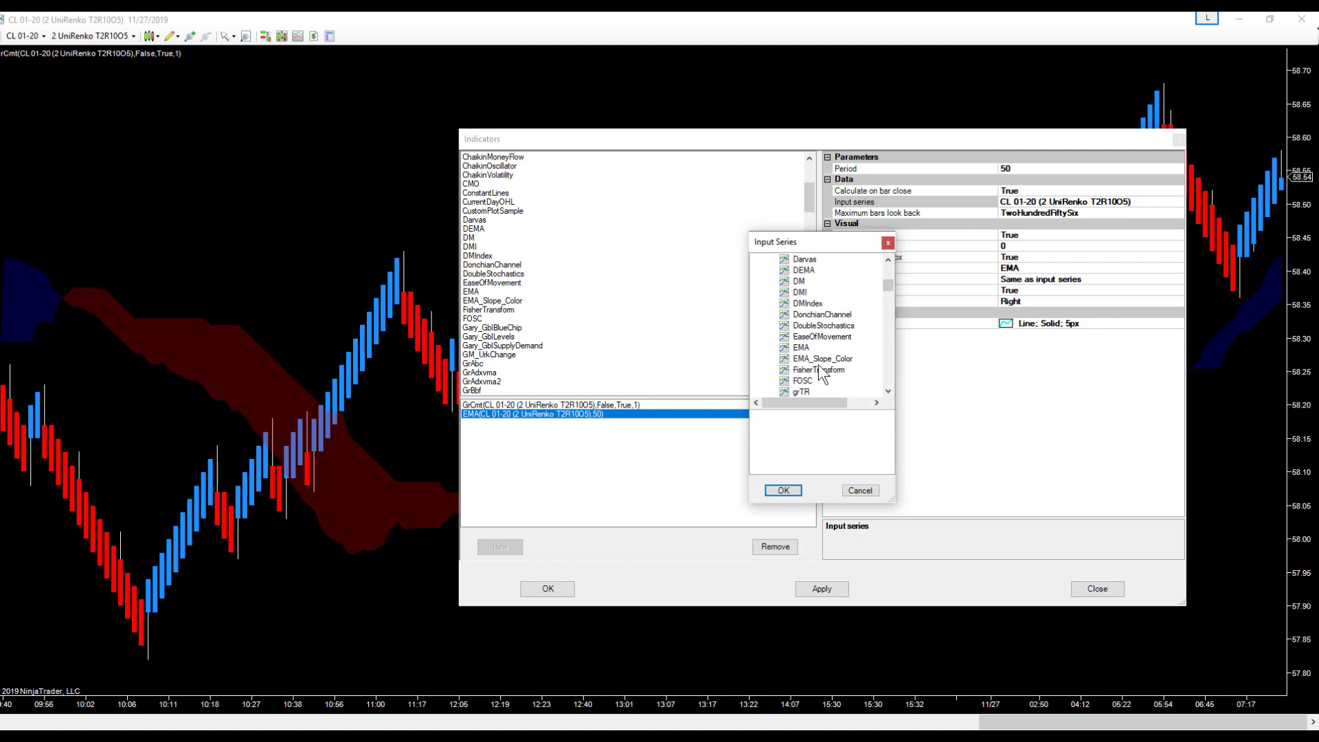
left_click(801, 348)
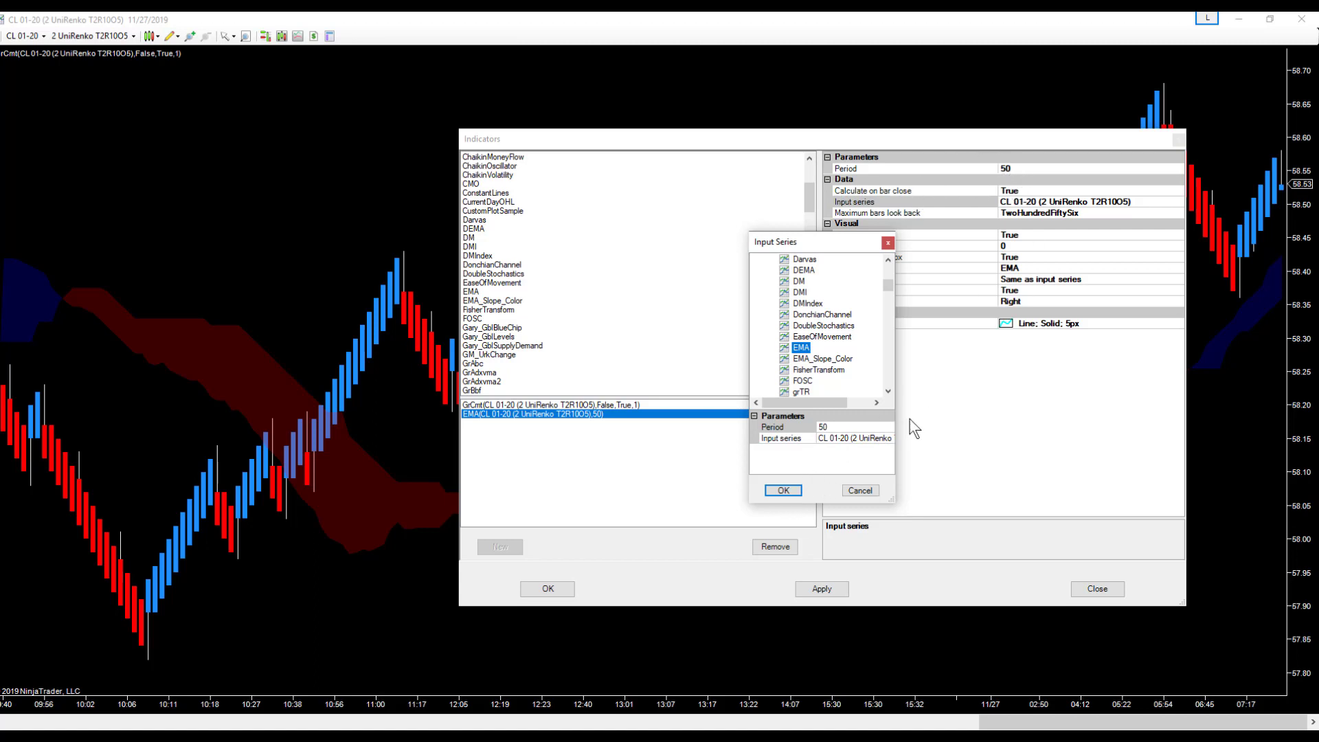
left_click(792, 490)
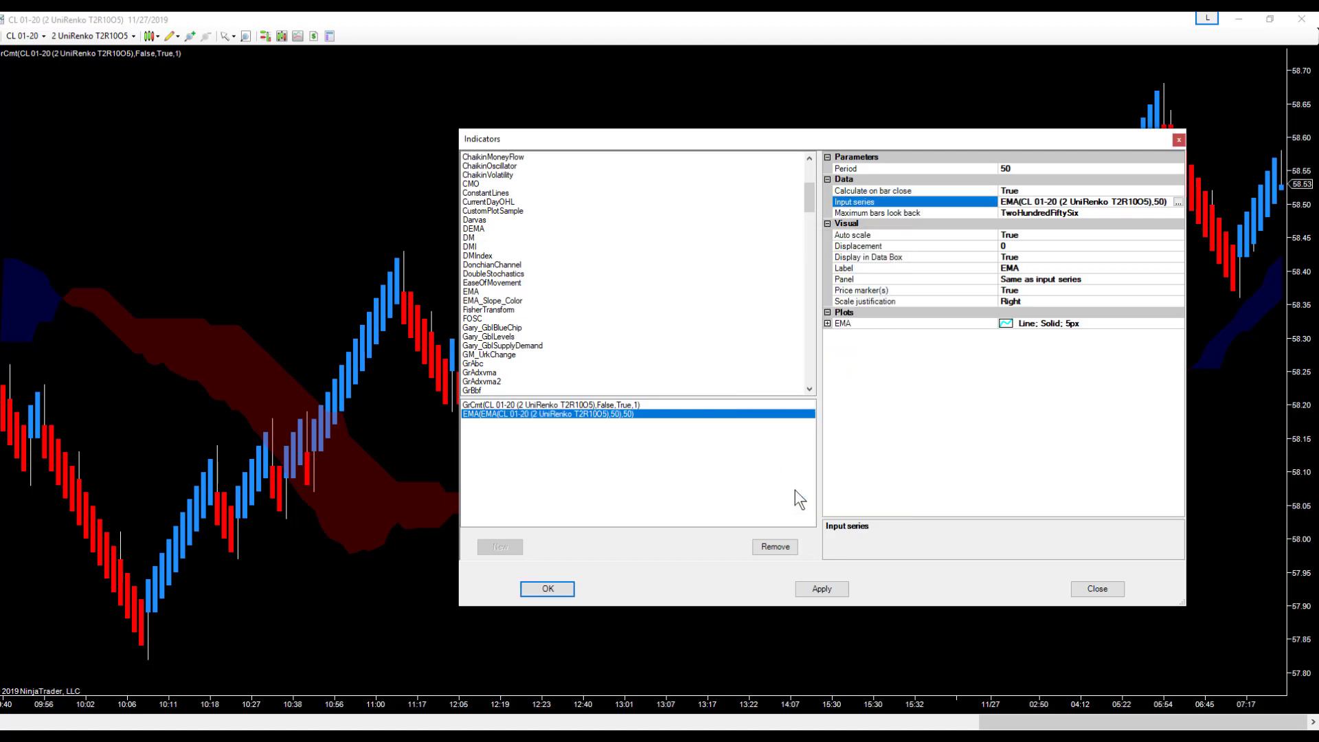
Step: Set the EMA plot's line color to Magenta
left_click(827, 323)
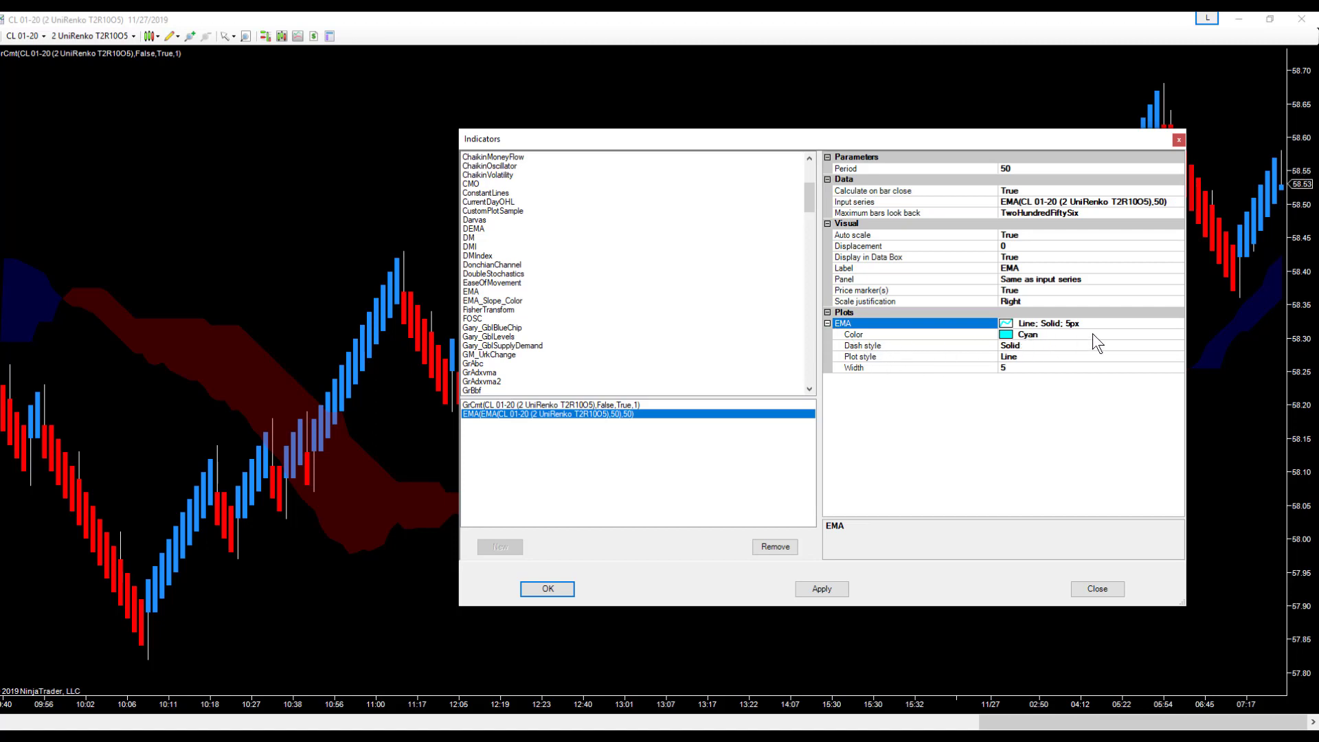
left_click(1176, 334)
left_click(1178, 334)
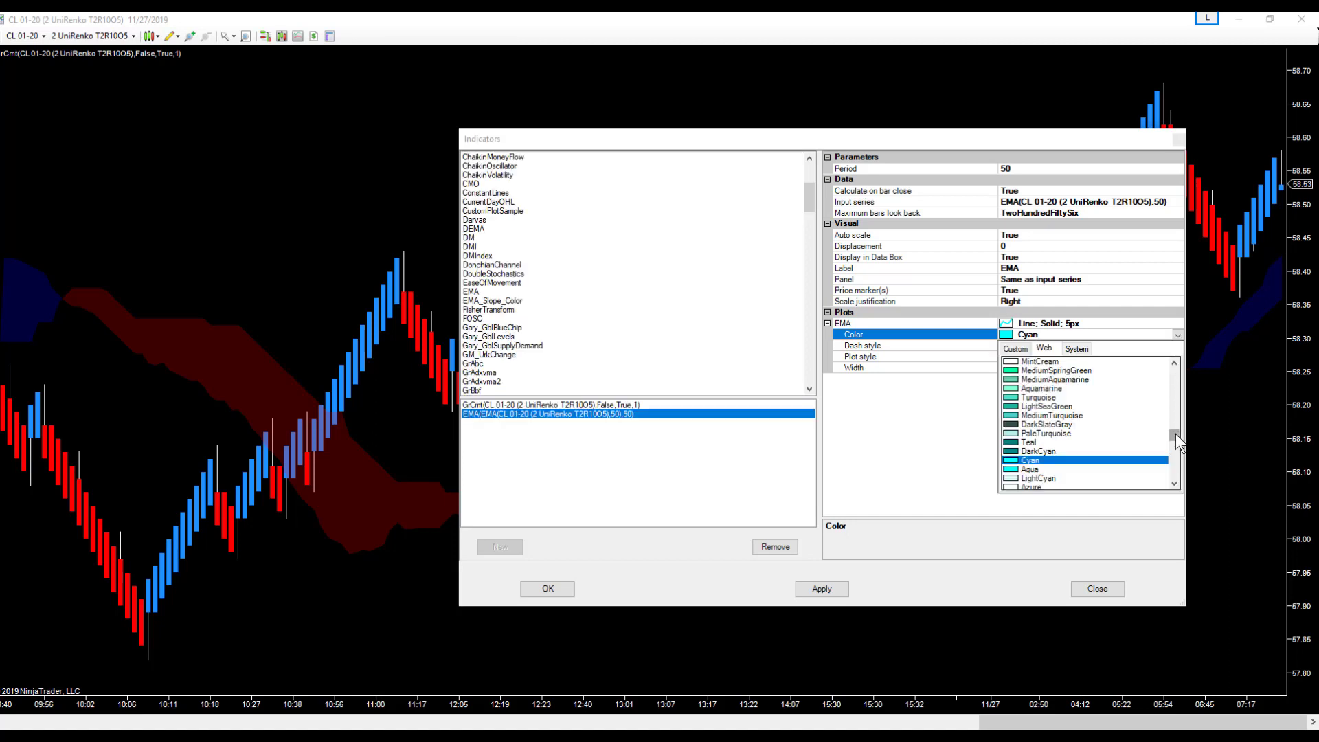
scroll(1176, 428, "up", 4)
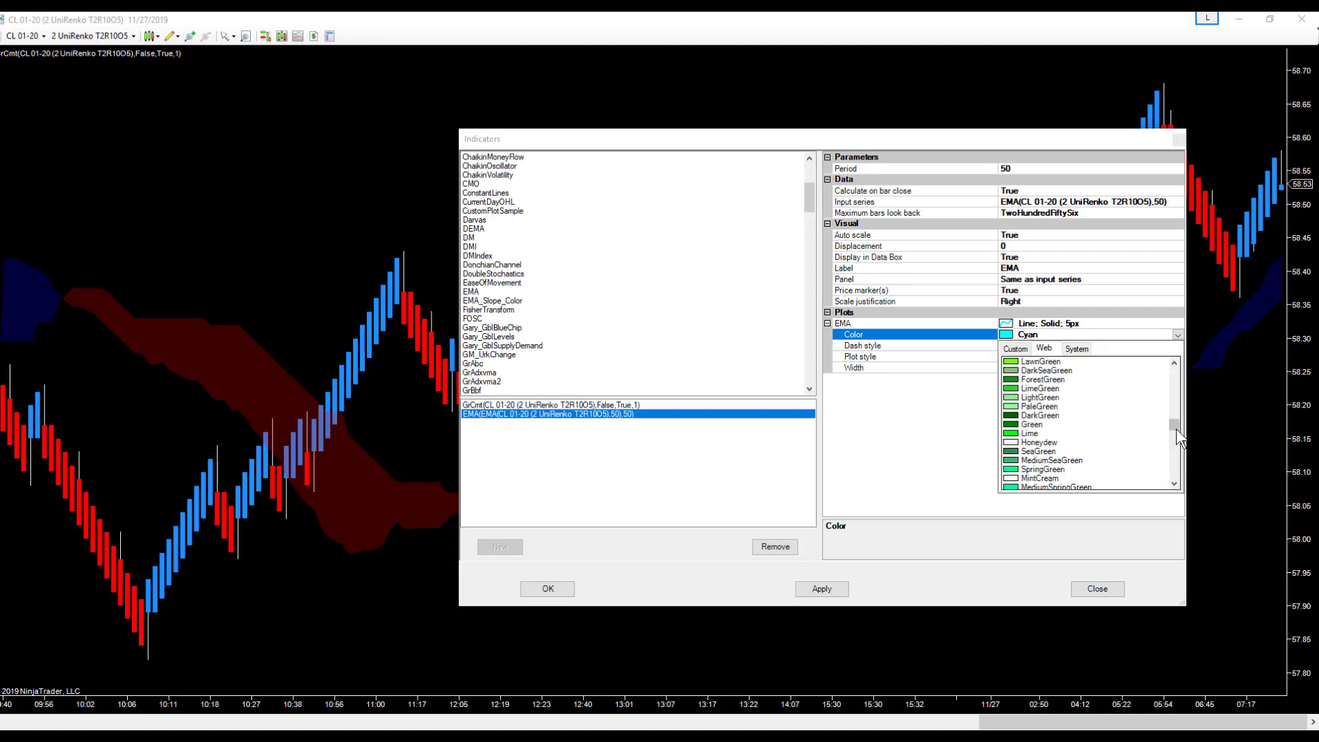
left_click_drag(1176, 423, 1174, 467)
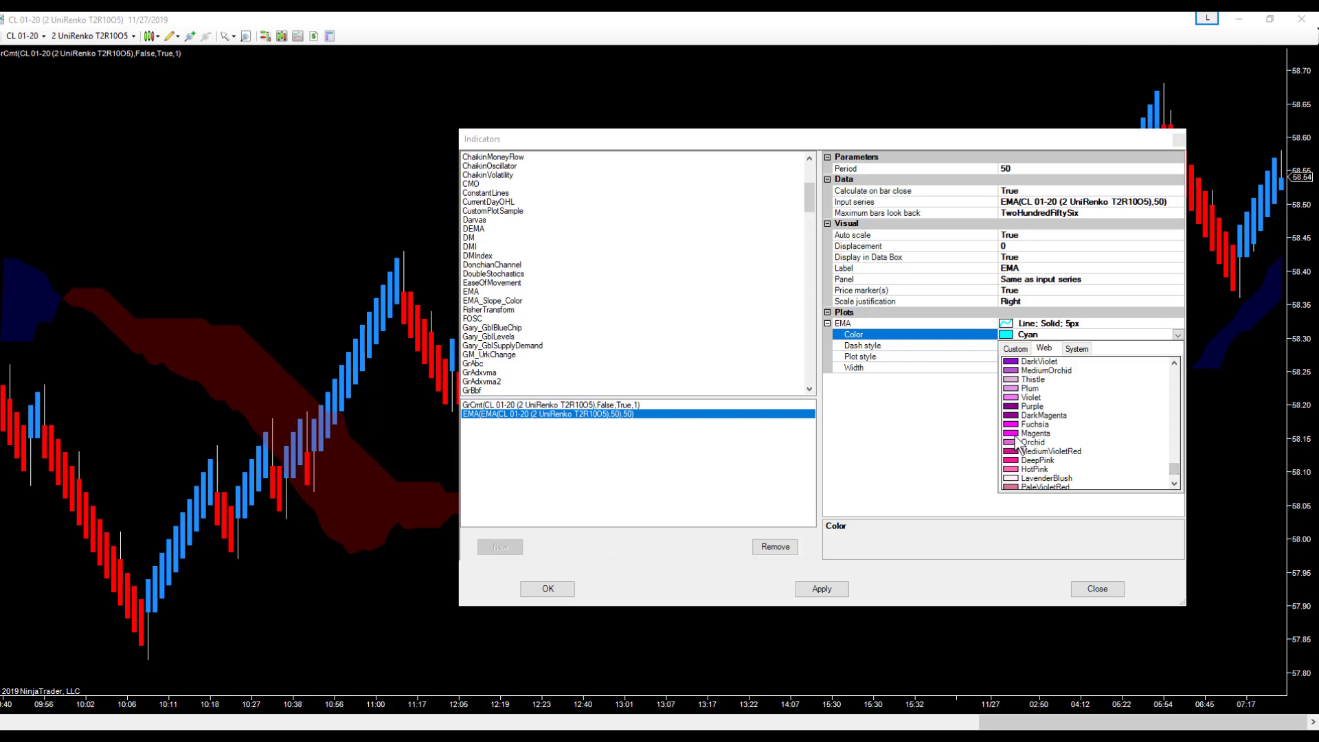
key("Escape")
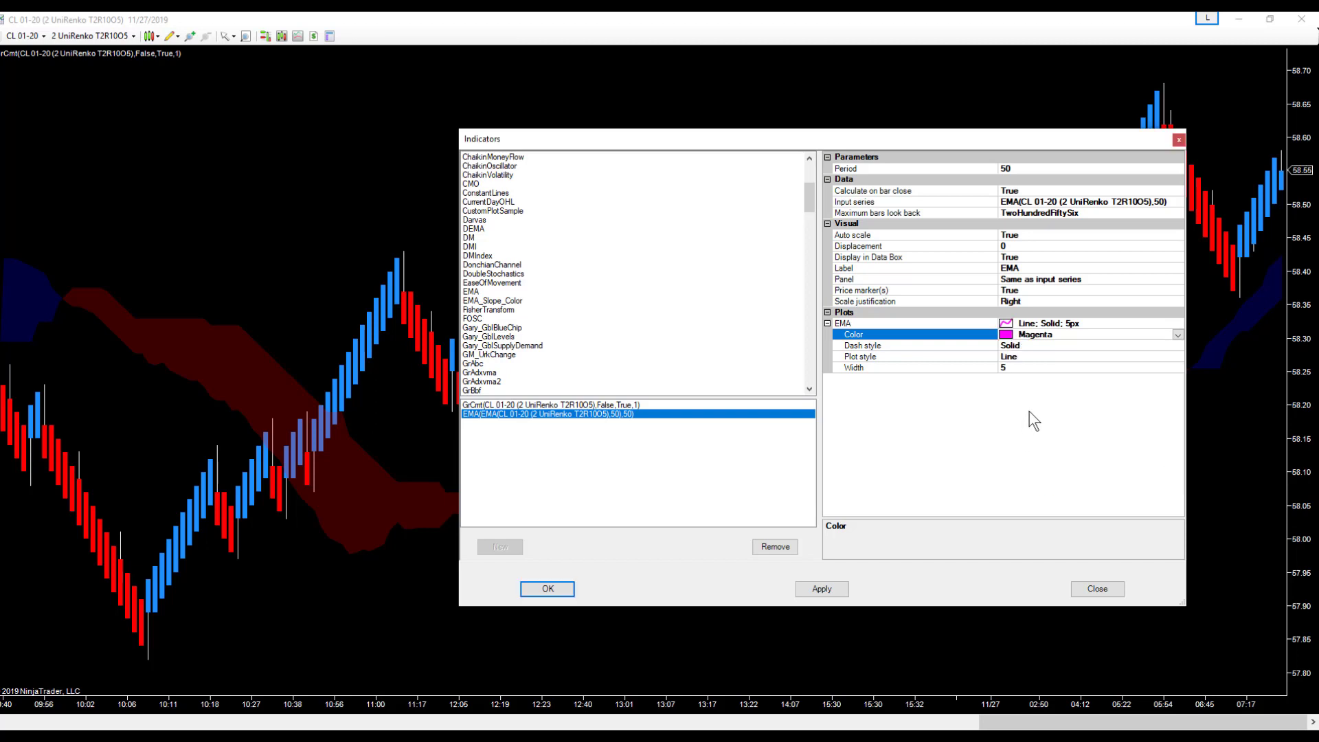
Step: Set the EMA plot's dash style to Dash and plot style to Hash, and apply the indicator to the chart
left_click(1176, 345)
left_click(1176, 346)
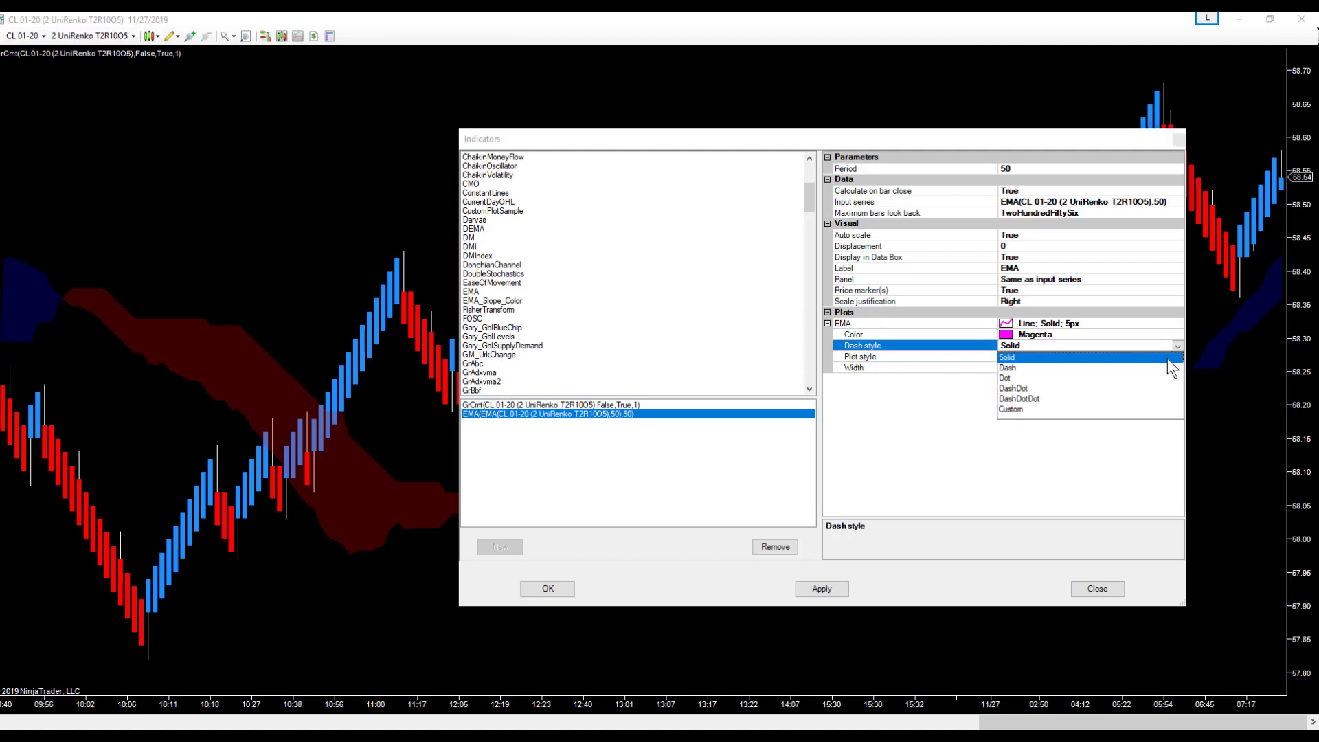
left_click(1012, 368)
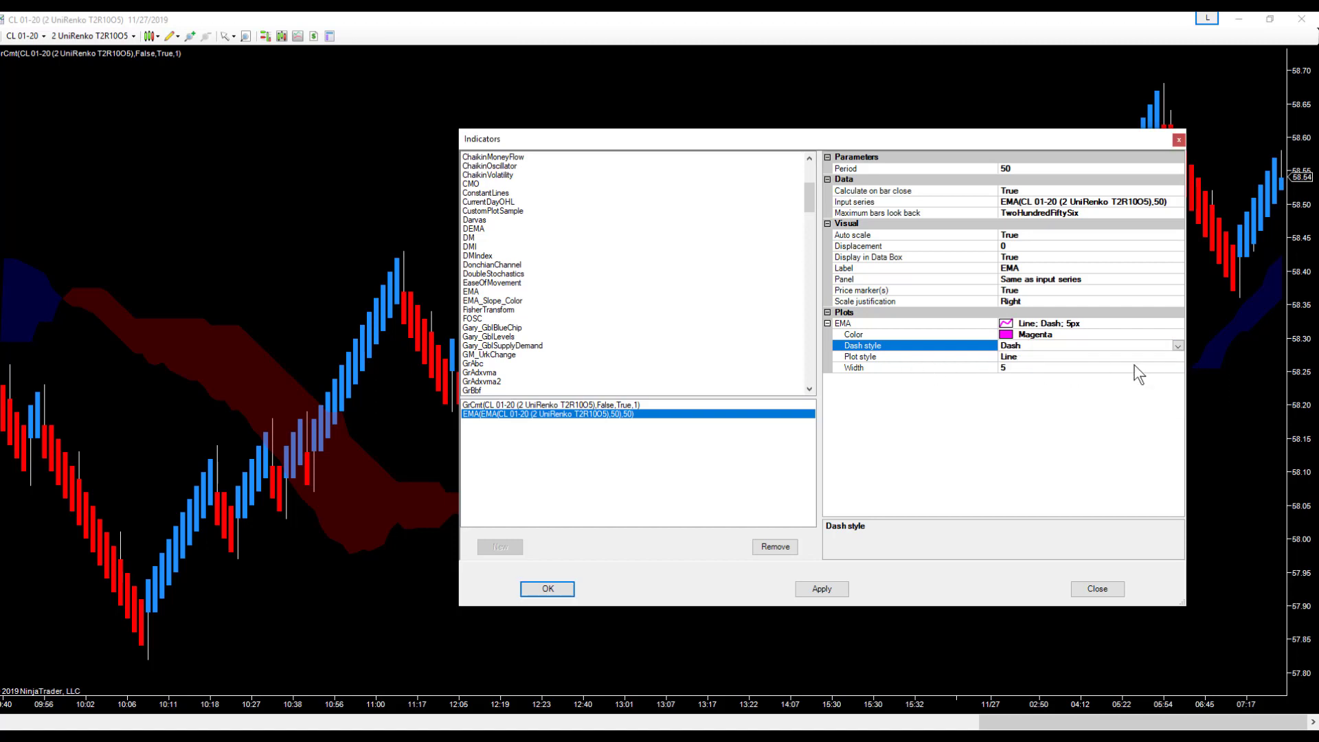
left_click(1179, 355)
left_click(1179, 356)
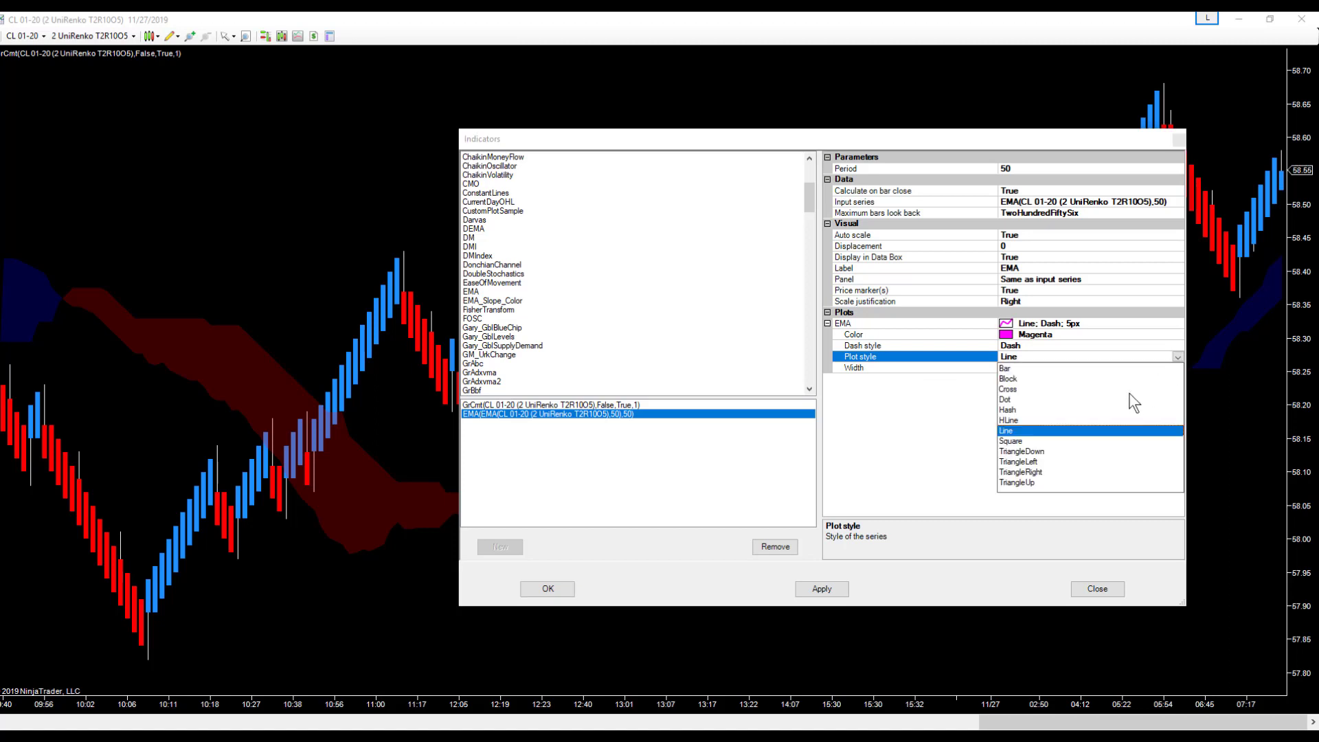
left_click(1008, 410)
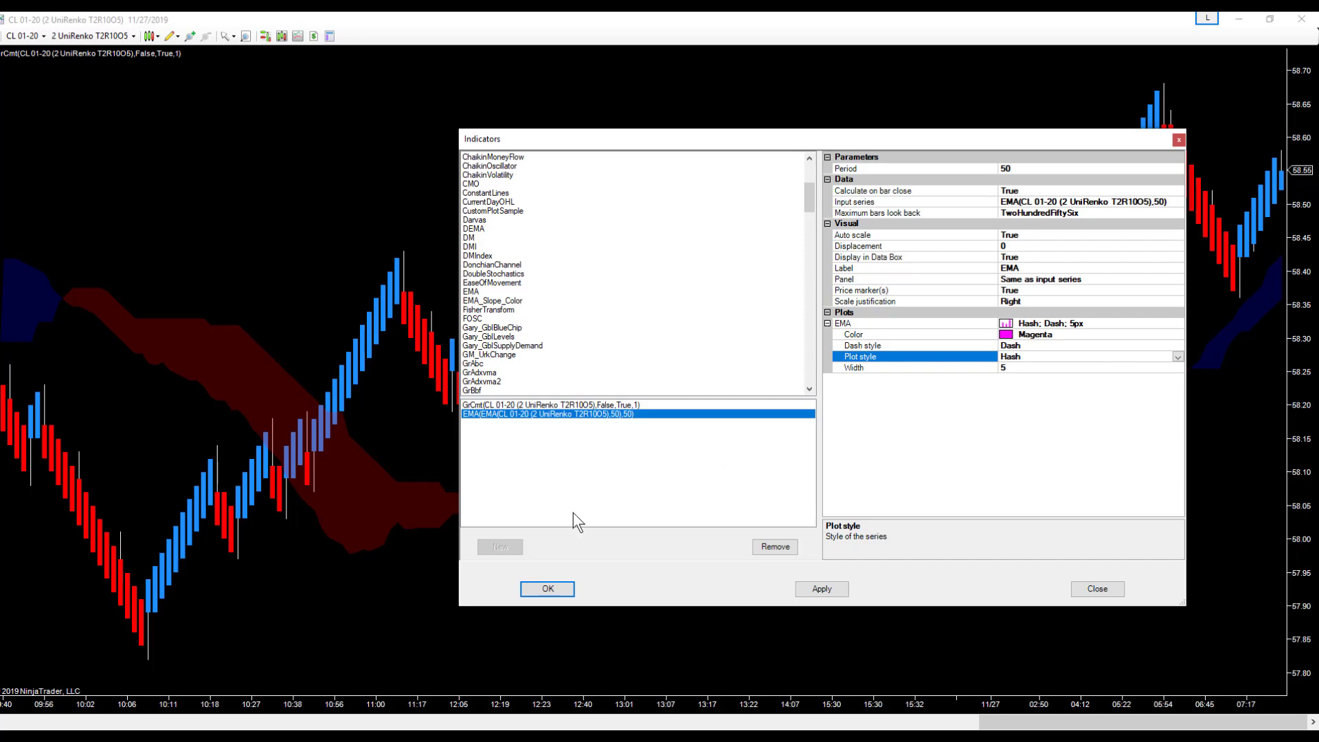
left_click(547, 589)
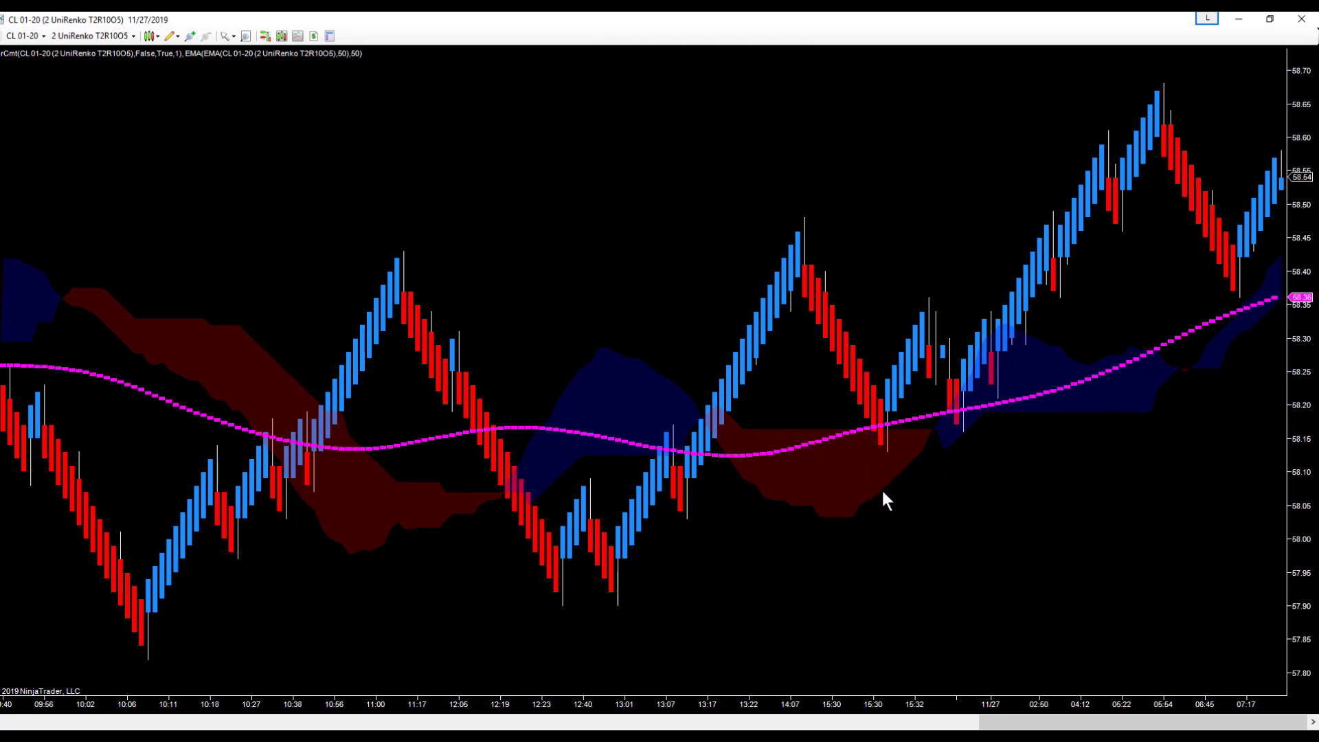
Step: Add an SMA indicator to the chart's indicator list
left_click(297, 35)
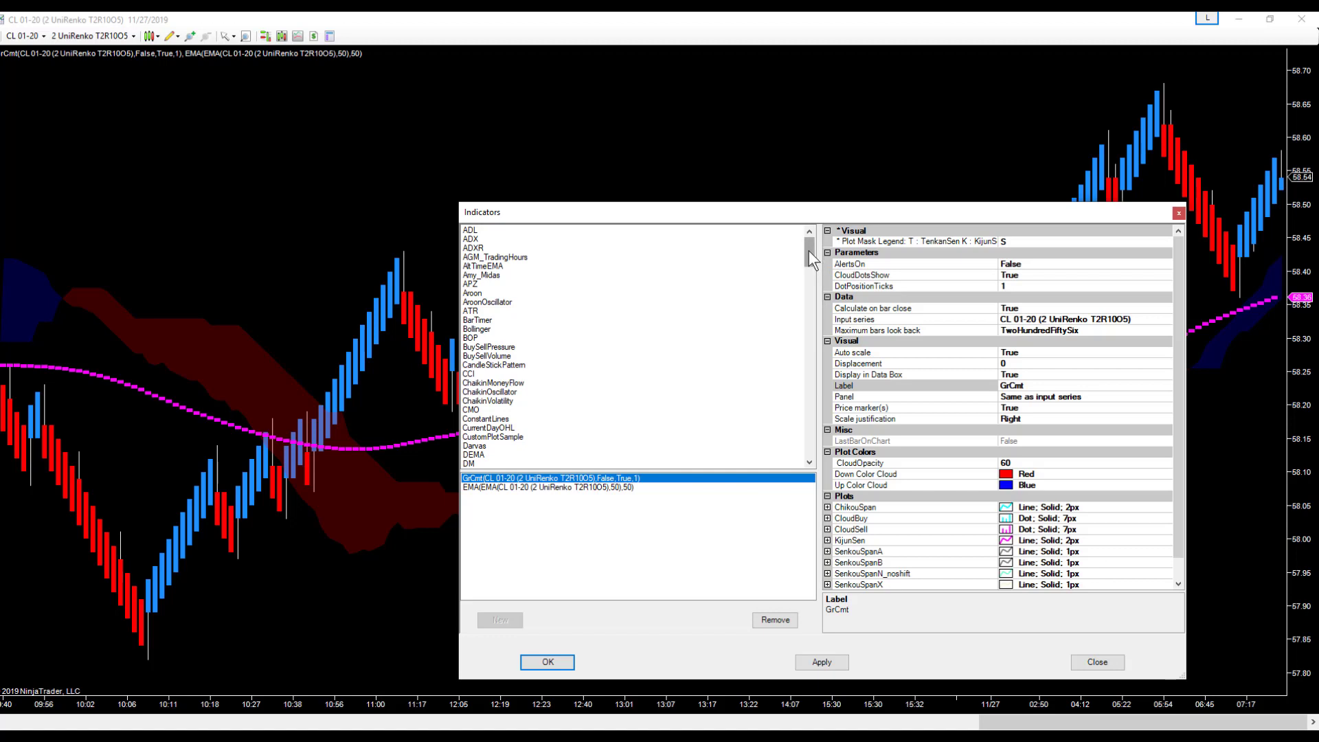
left_click_drag(809, 250, 735, 397)
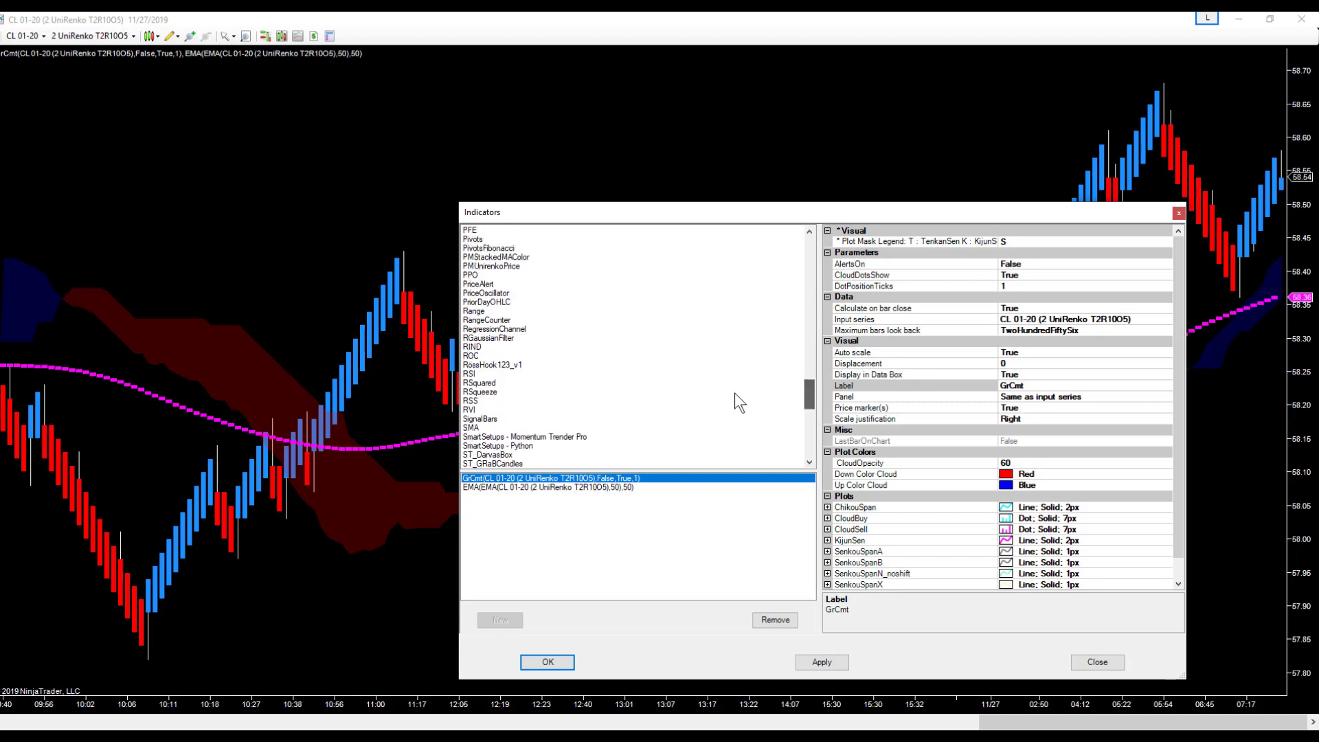
double_click(471, 429)
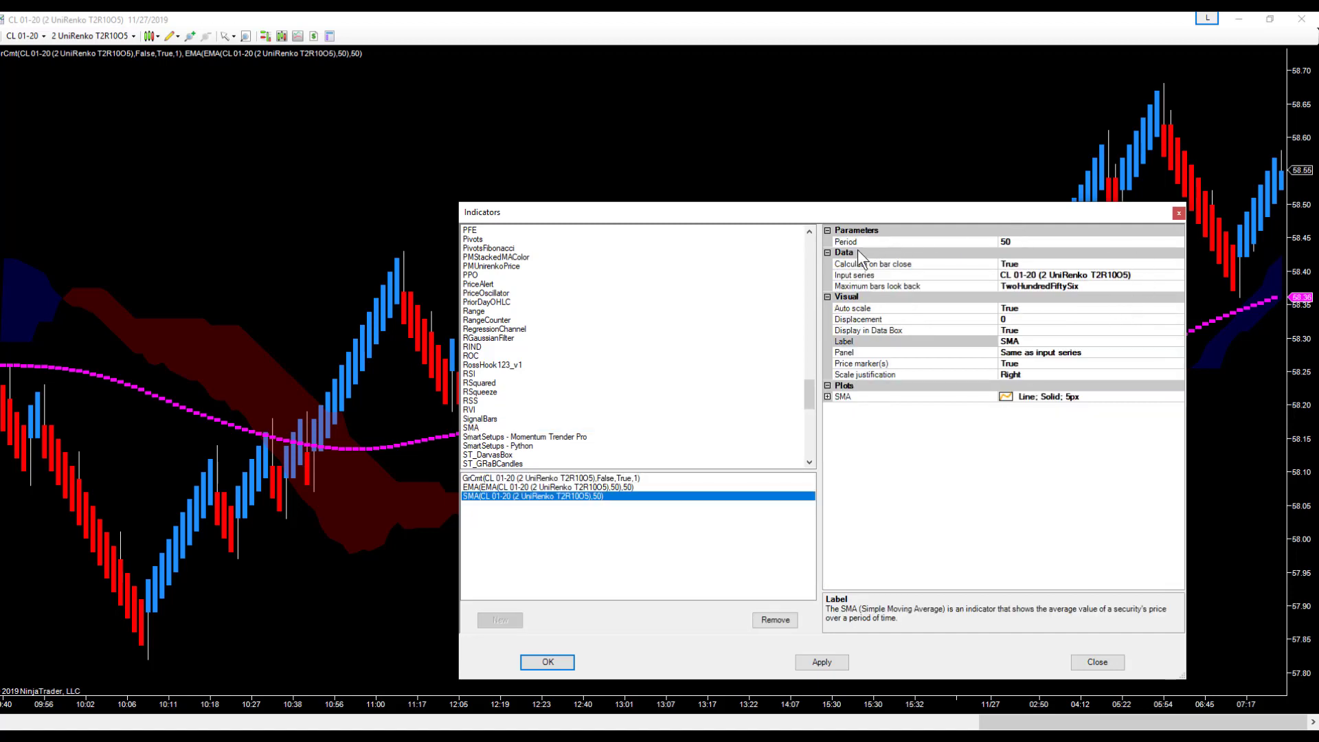
Step: Set the SMA plot's color to Cyan and Calculate on bar close to False, and apply it to the chart
left_click(829, 397)
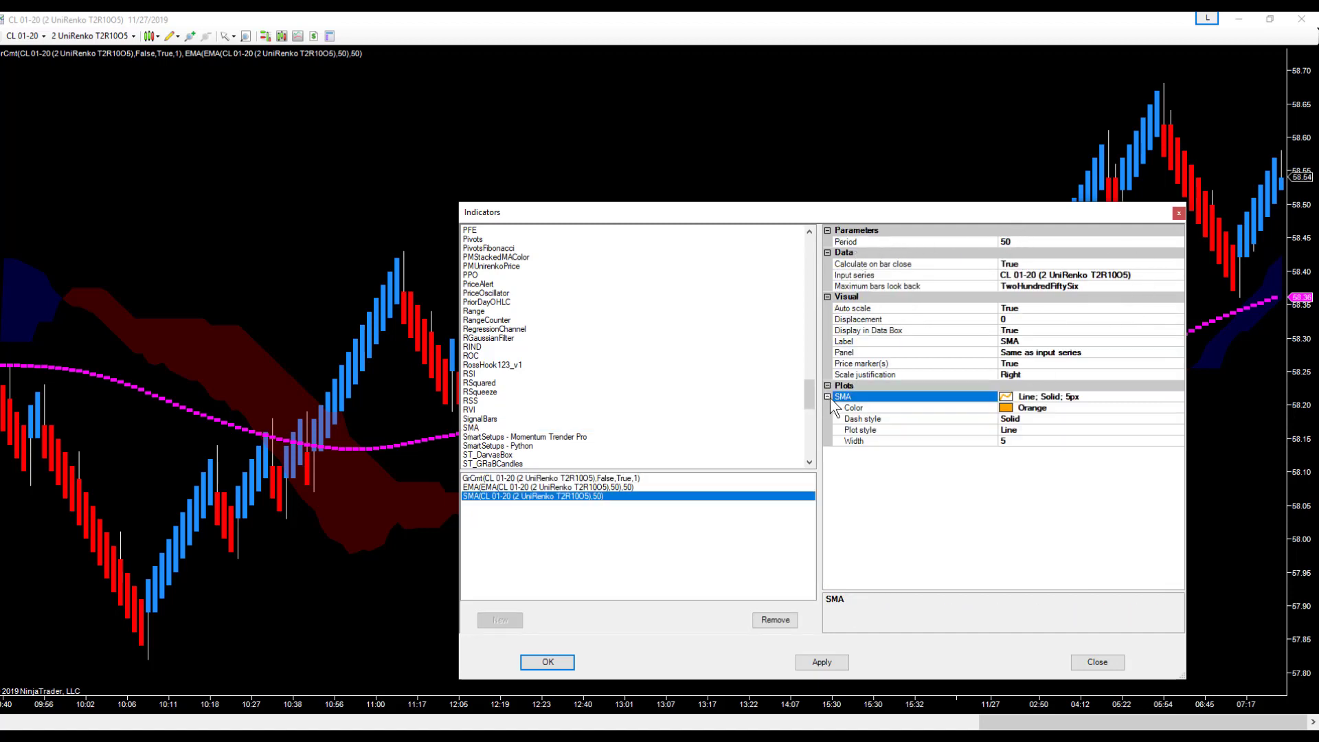
left_click(1176, 407)
left_click(1177, 408)
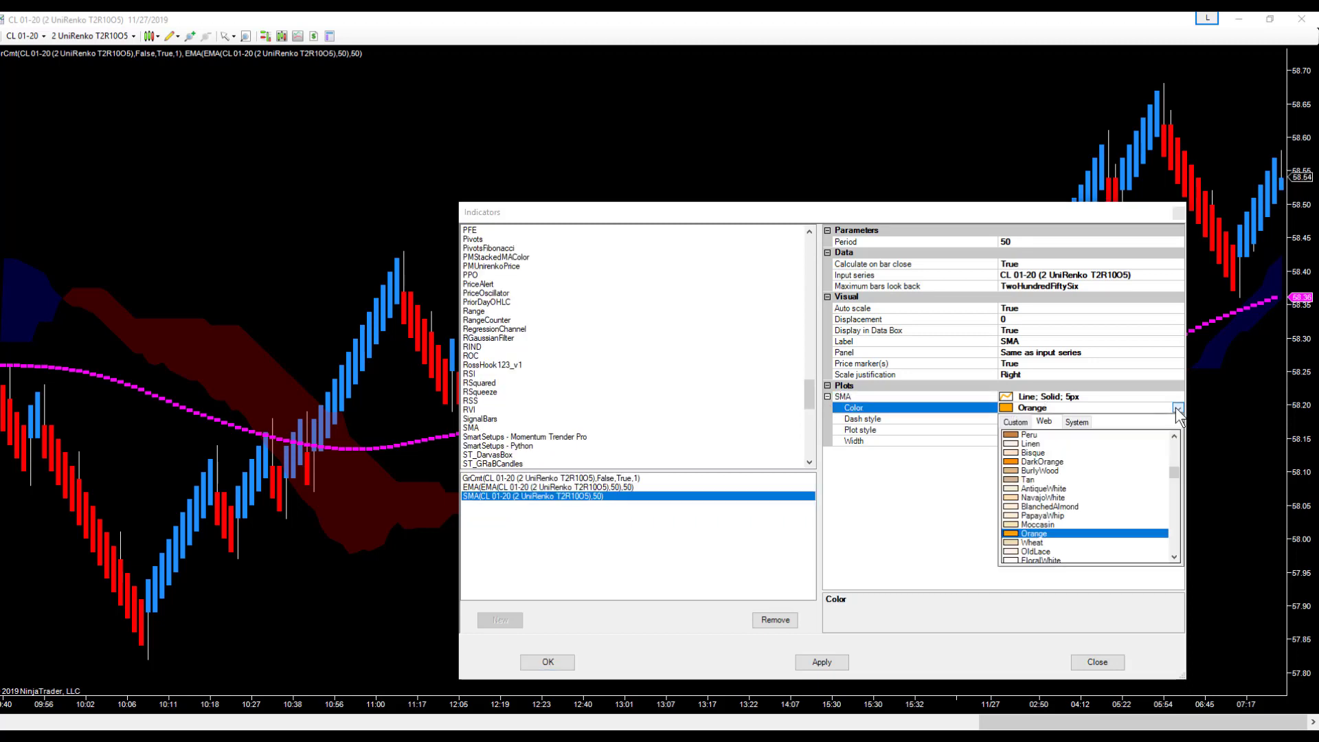
left_click_drag(1174, 470, 1171, 502)
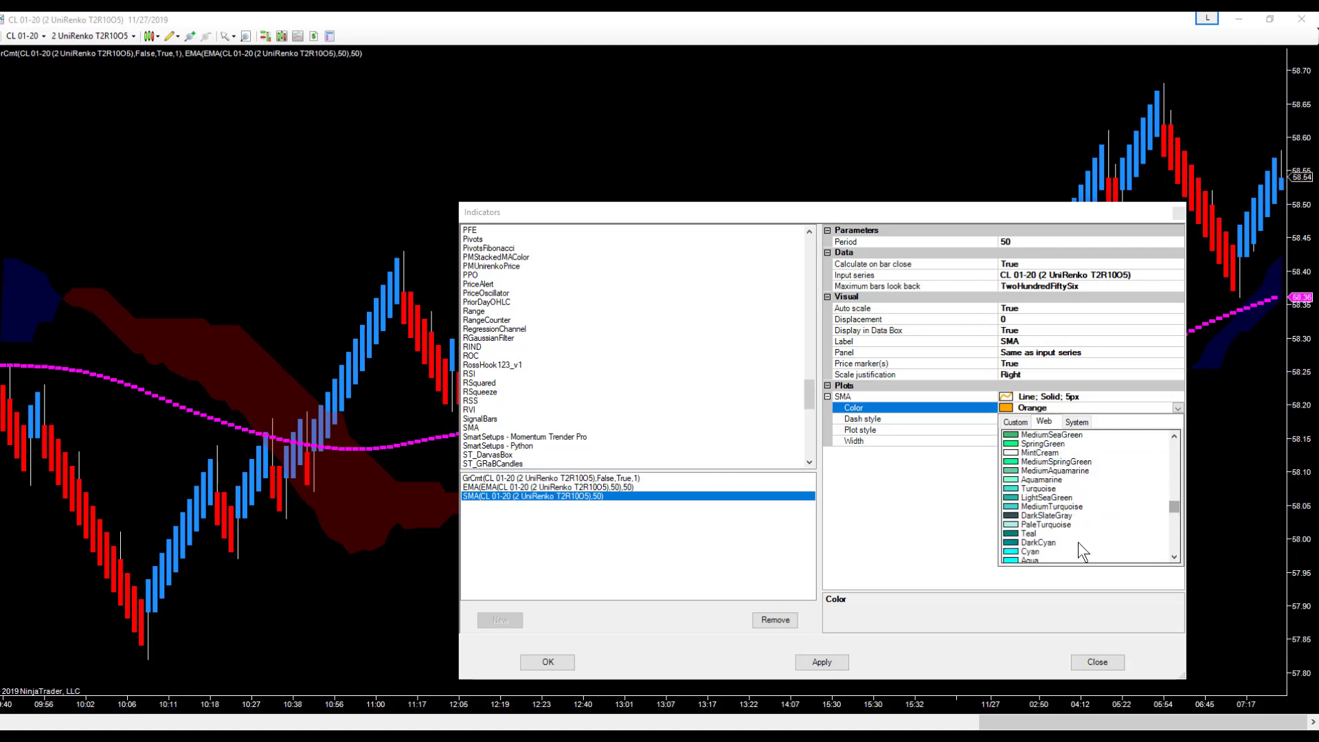
left_click(1015, 551)
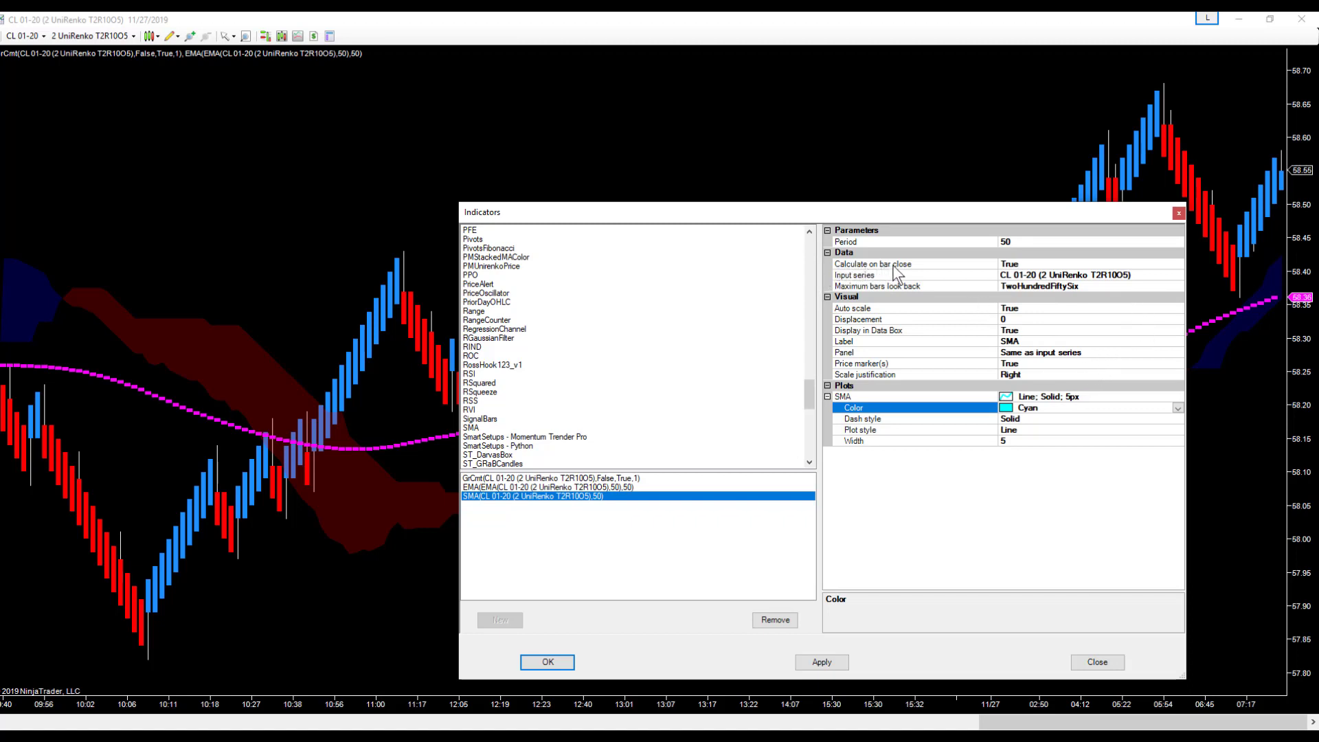
double_click(1042, 264)
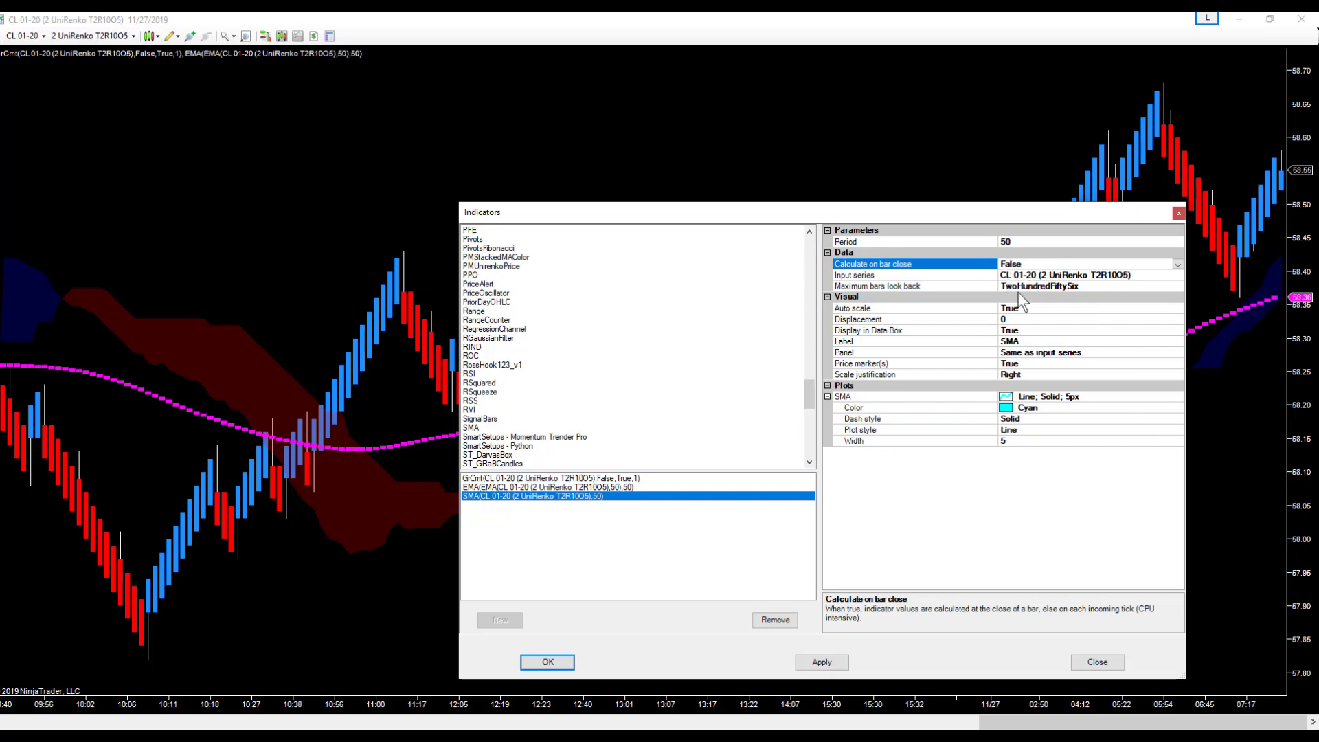
left_click(547, 662)
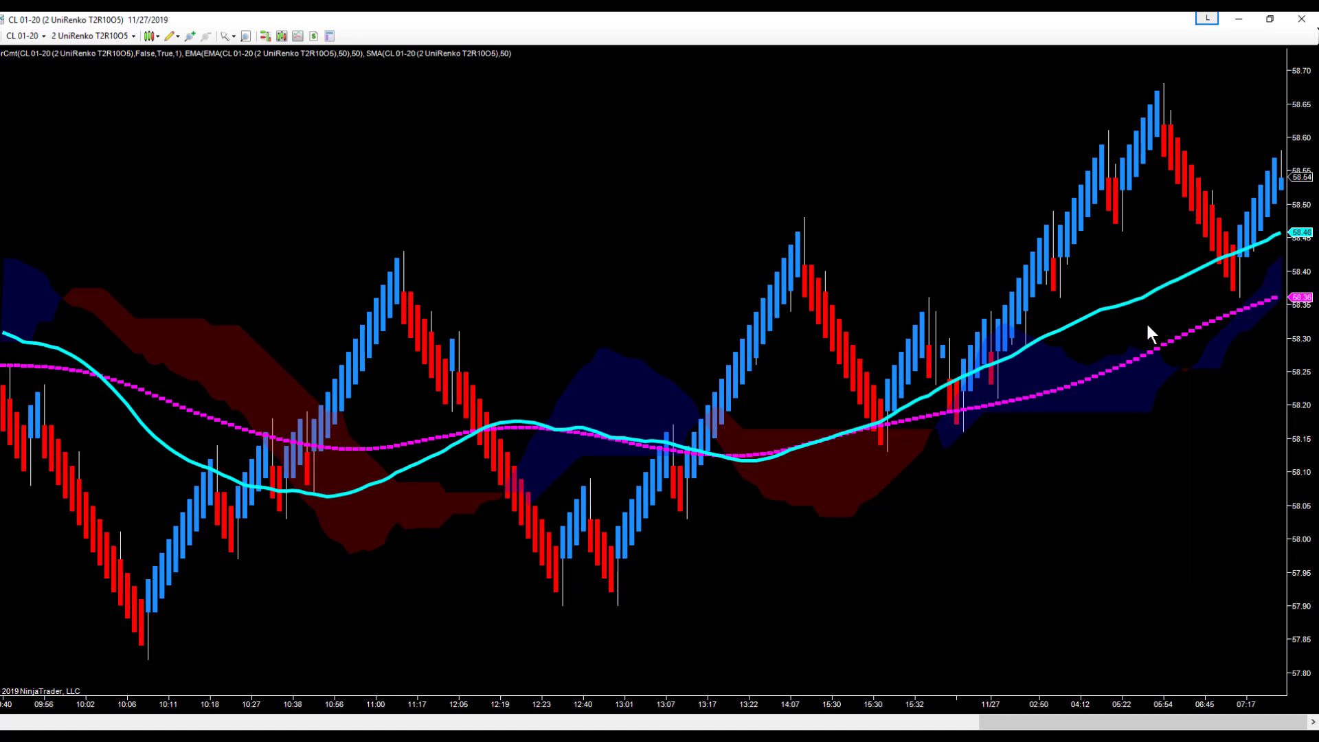
Step: Add another EMA indicator based on CL 01-20 and set its period to 34
left_click(298, 36)
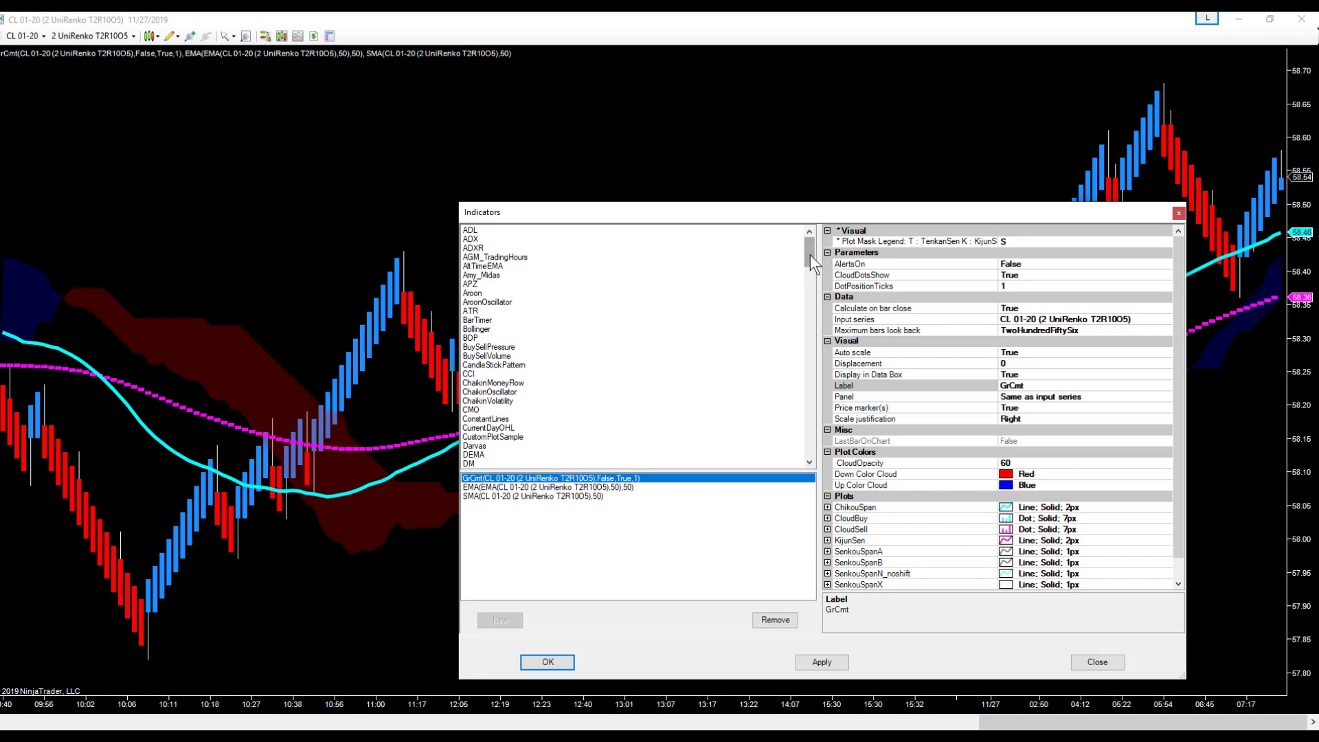
left_click_drag(810, 250, 809, 260)
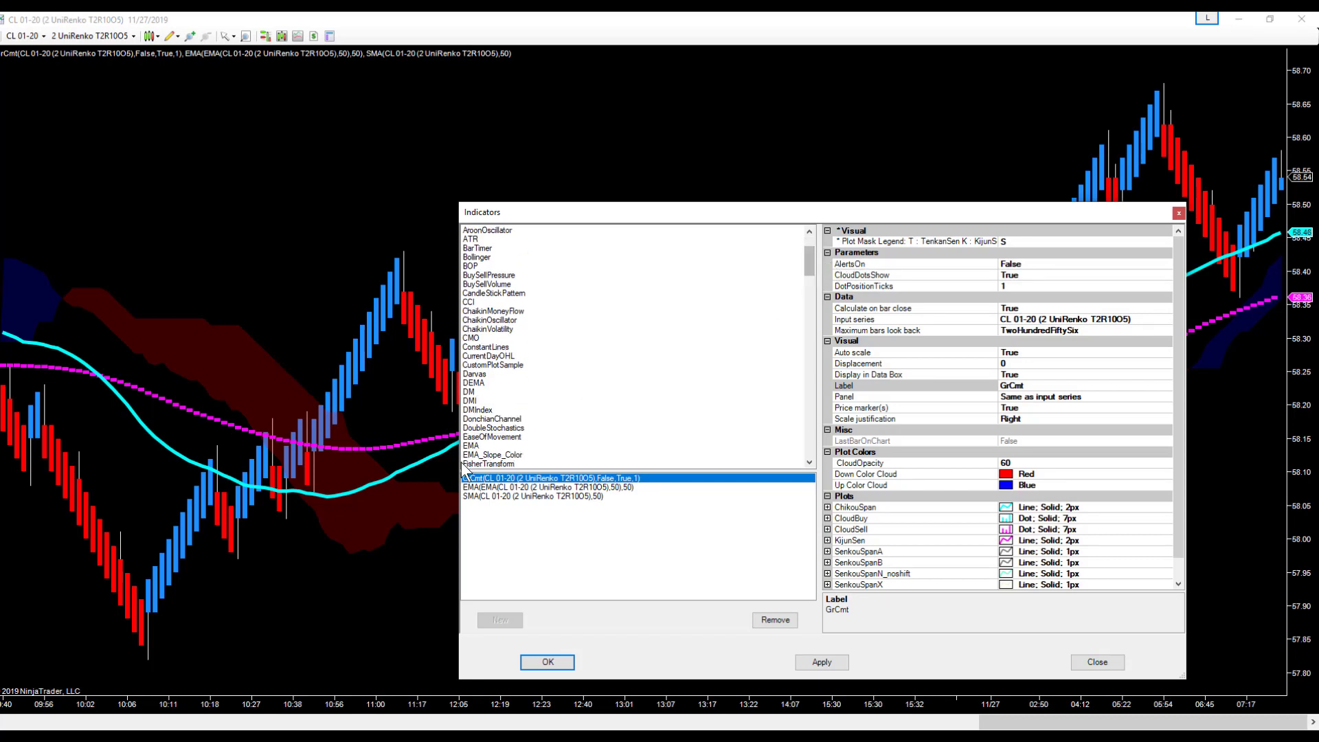
double_click(472, 445)
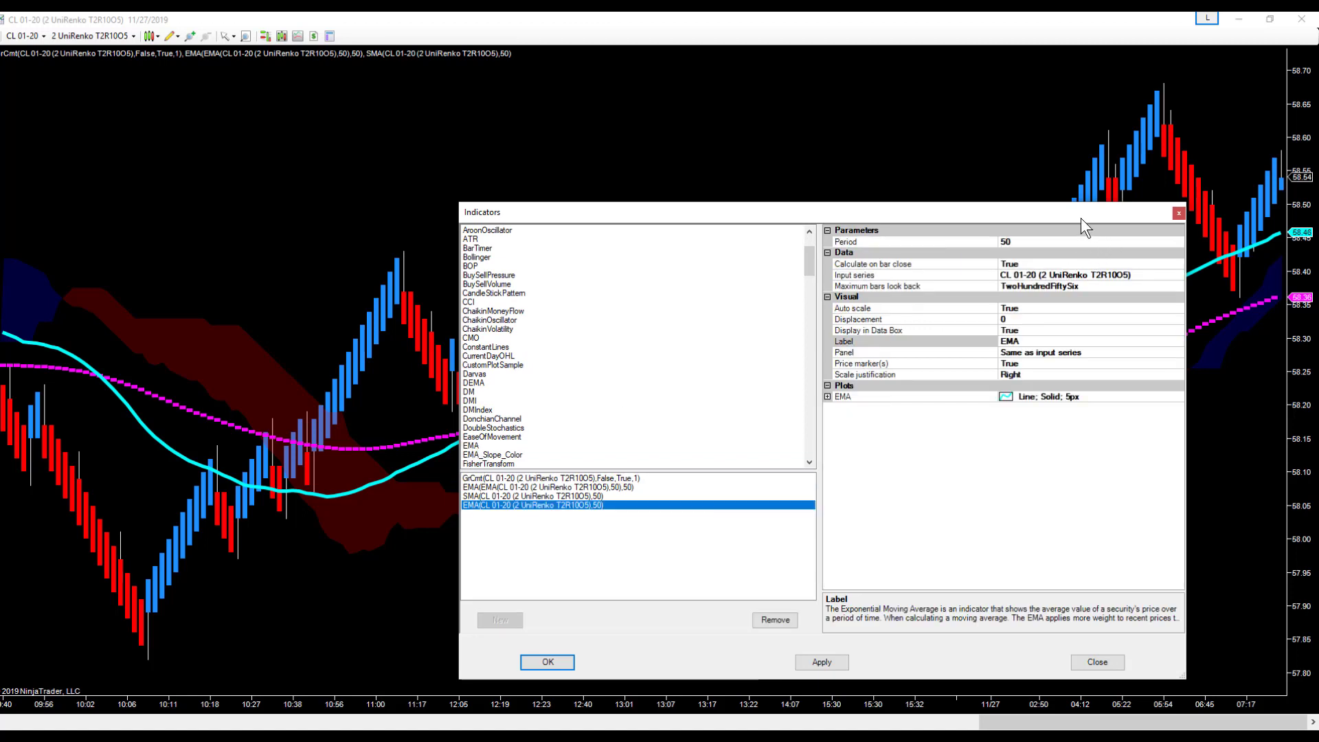
left_click(1020, 242)
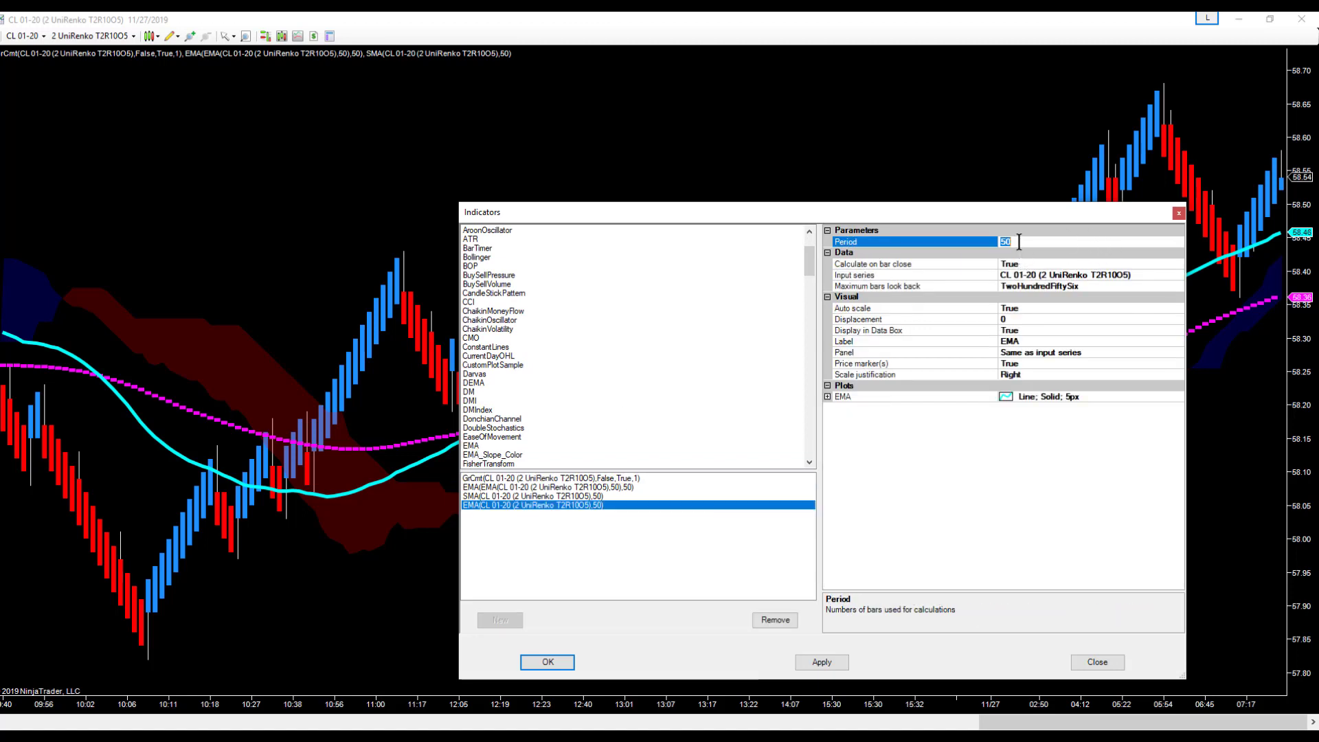
type("34")
Step: Set the 34-period EMA plot's line color to Yellow
left_click(830, 396)
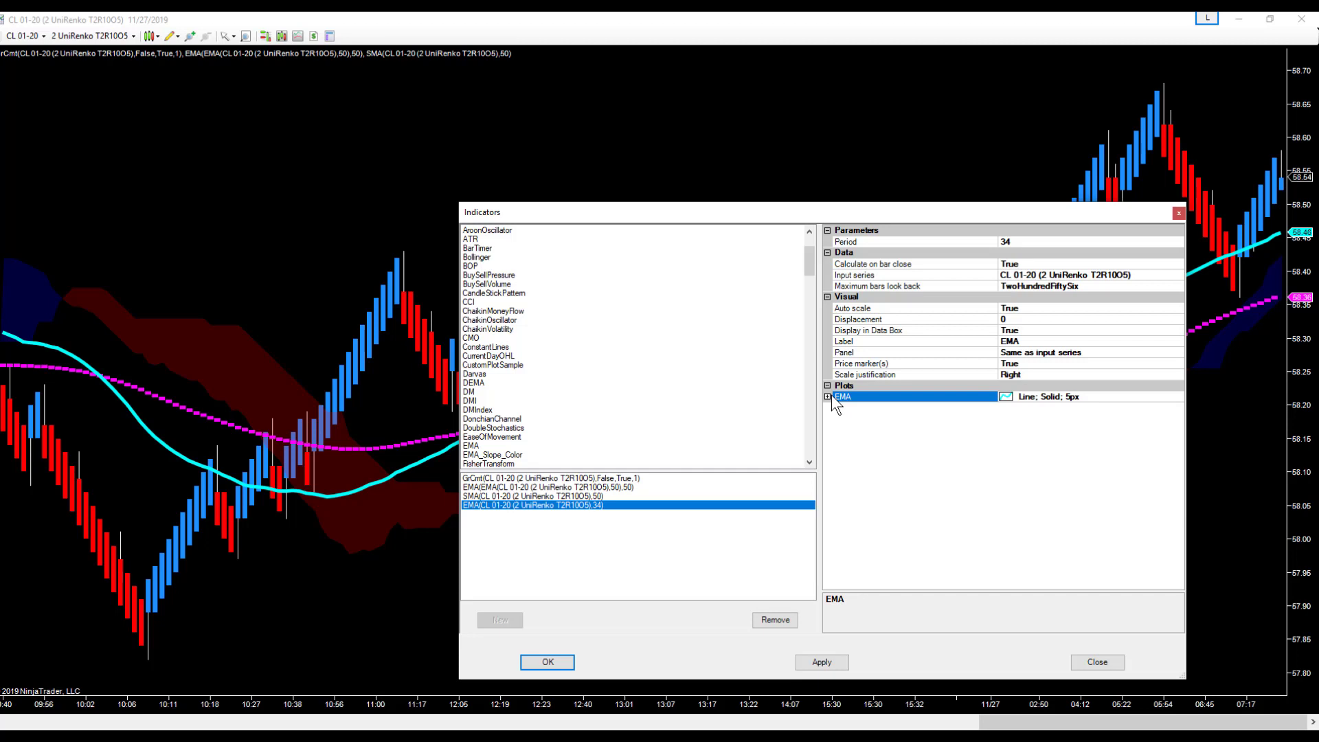
left_click(827, 396)
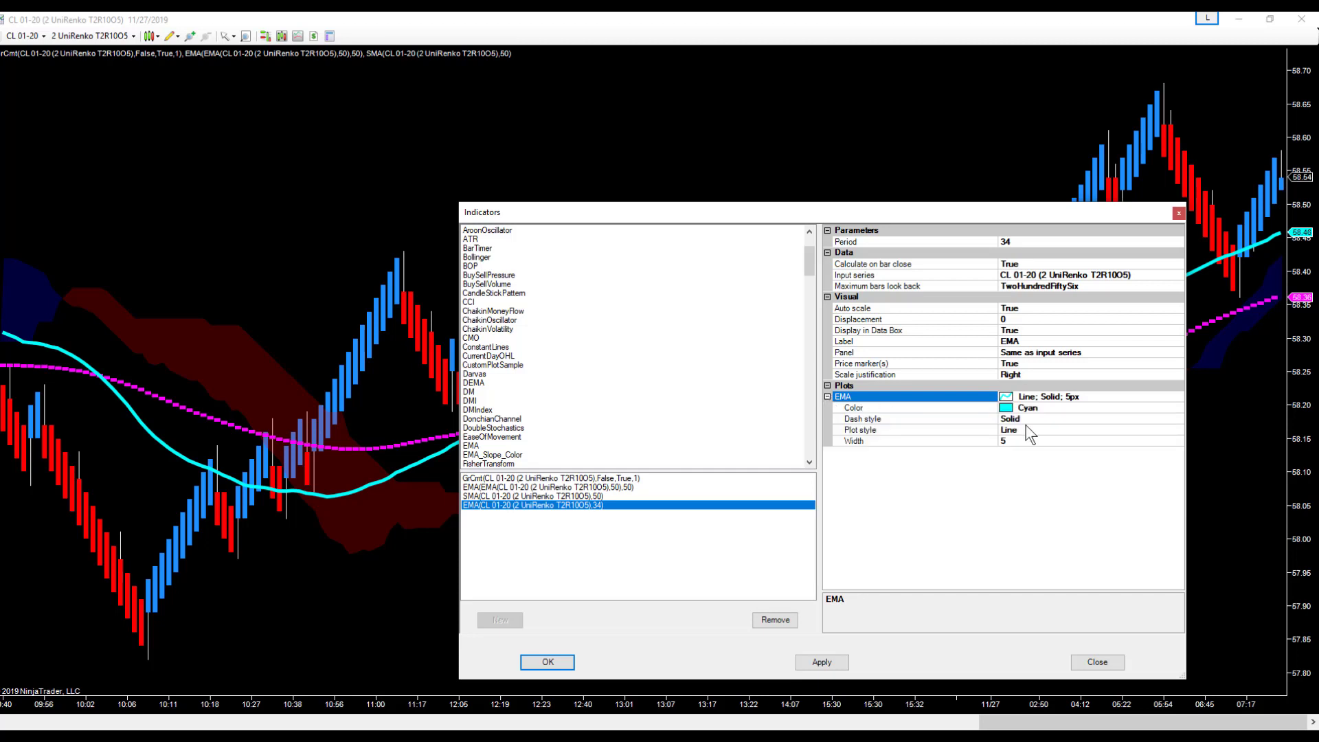
left_click(1177, 407)
left_click(1177, 407)
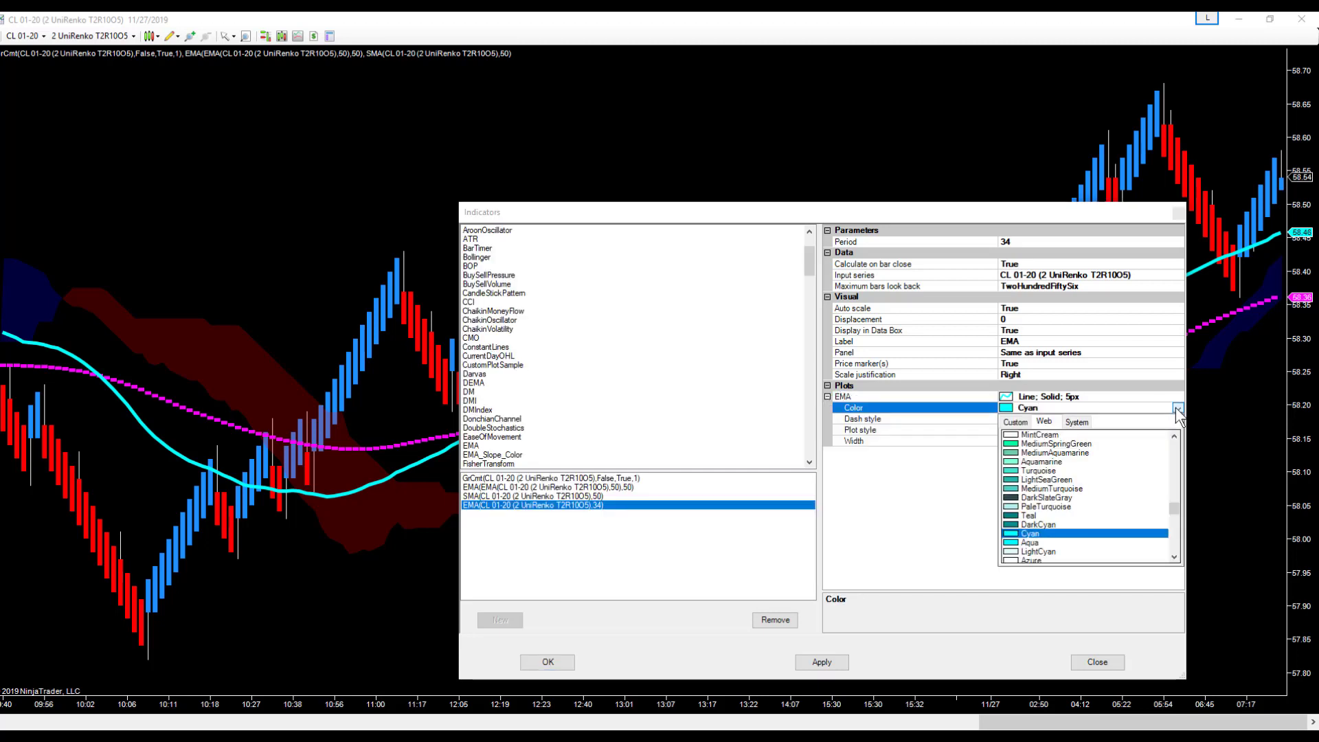
left_click(1173, 500)
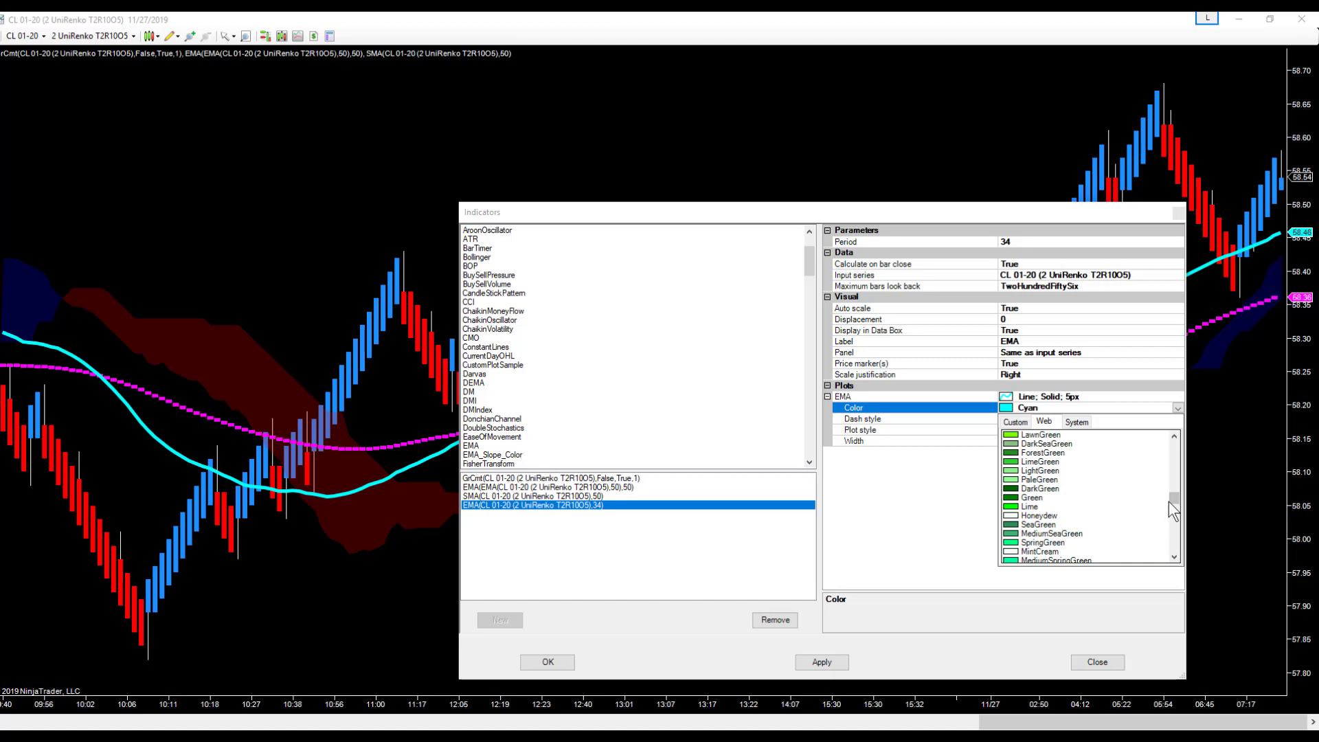
left_click_drag(1173, 493, 1174, 484)
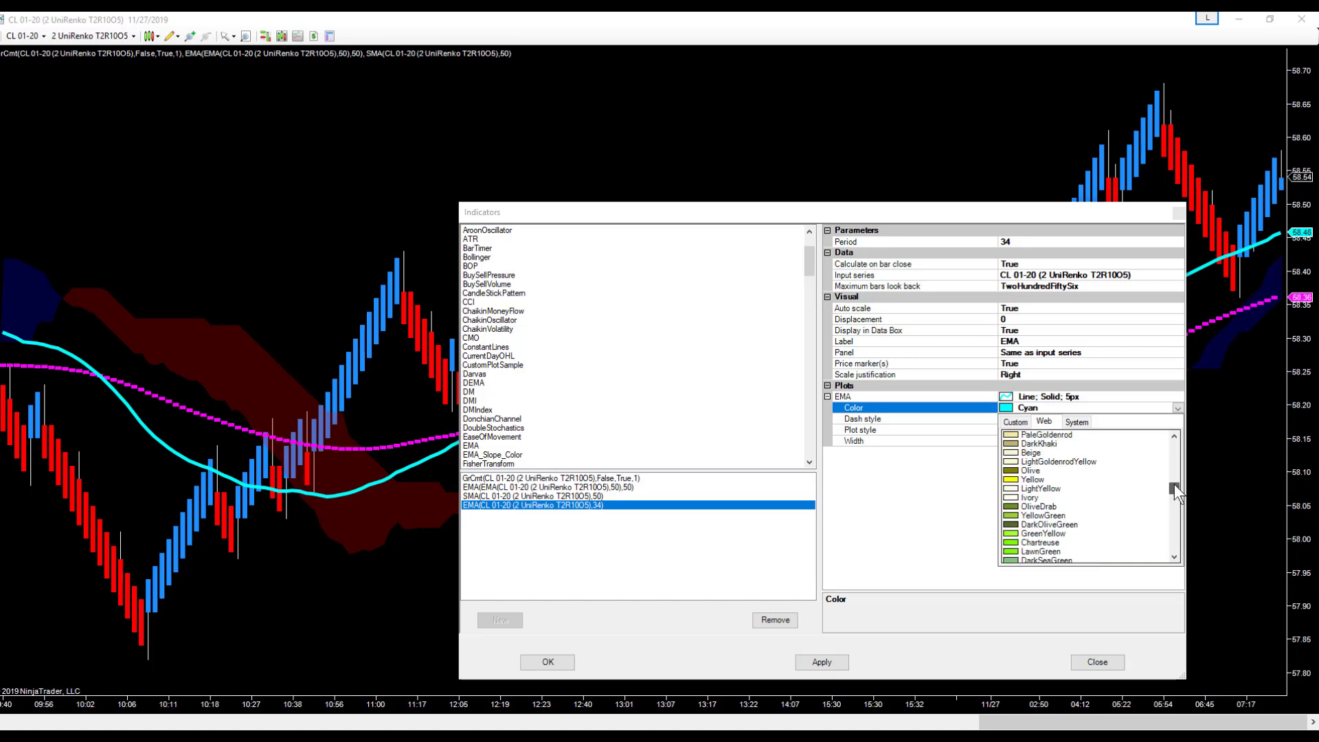
left_click(1018, 479)
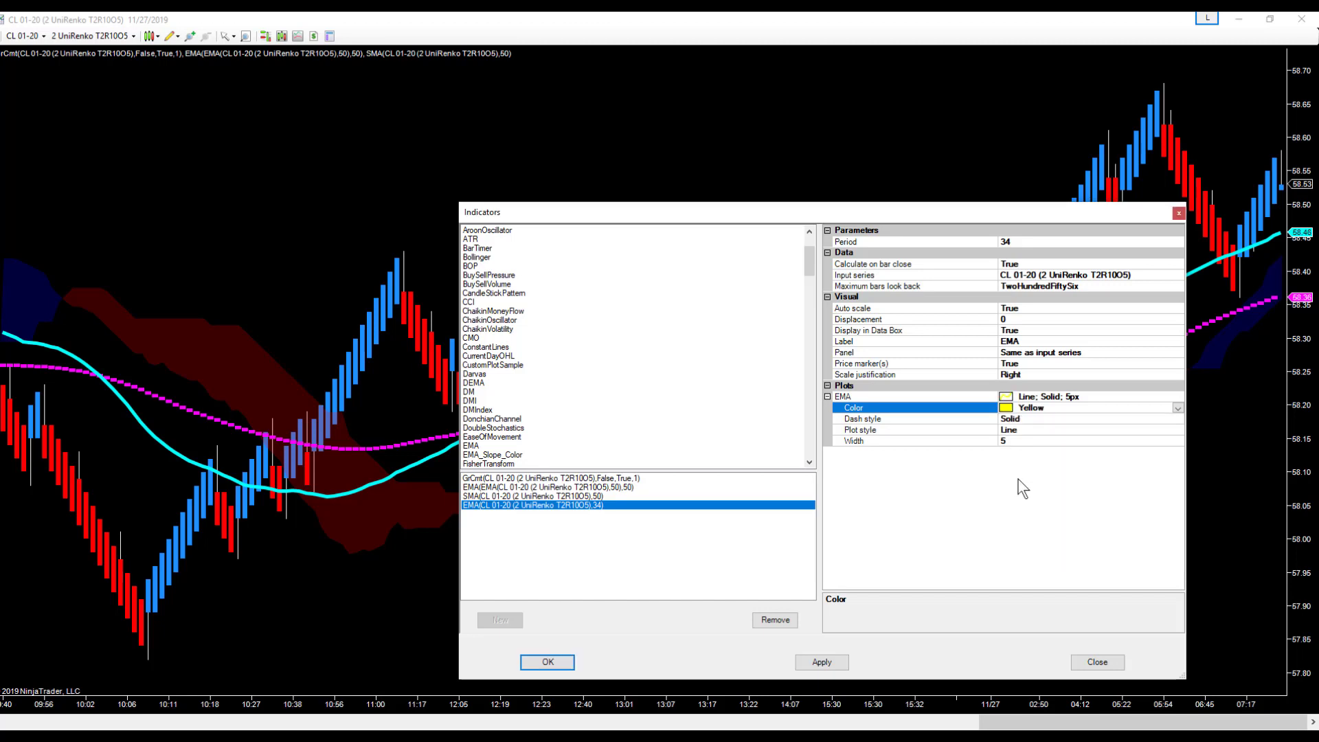
Step: Set the yellow EMA's line width to 4 and Calculate on bar close to False, and apply it to the chart
left_click(1020, 441)
type("4")
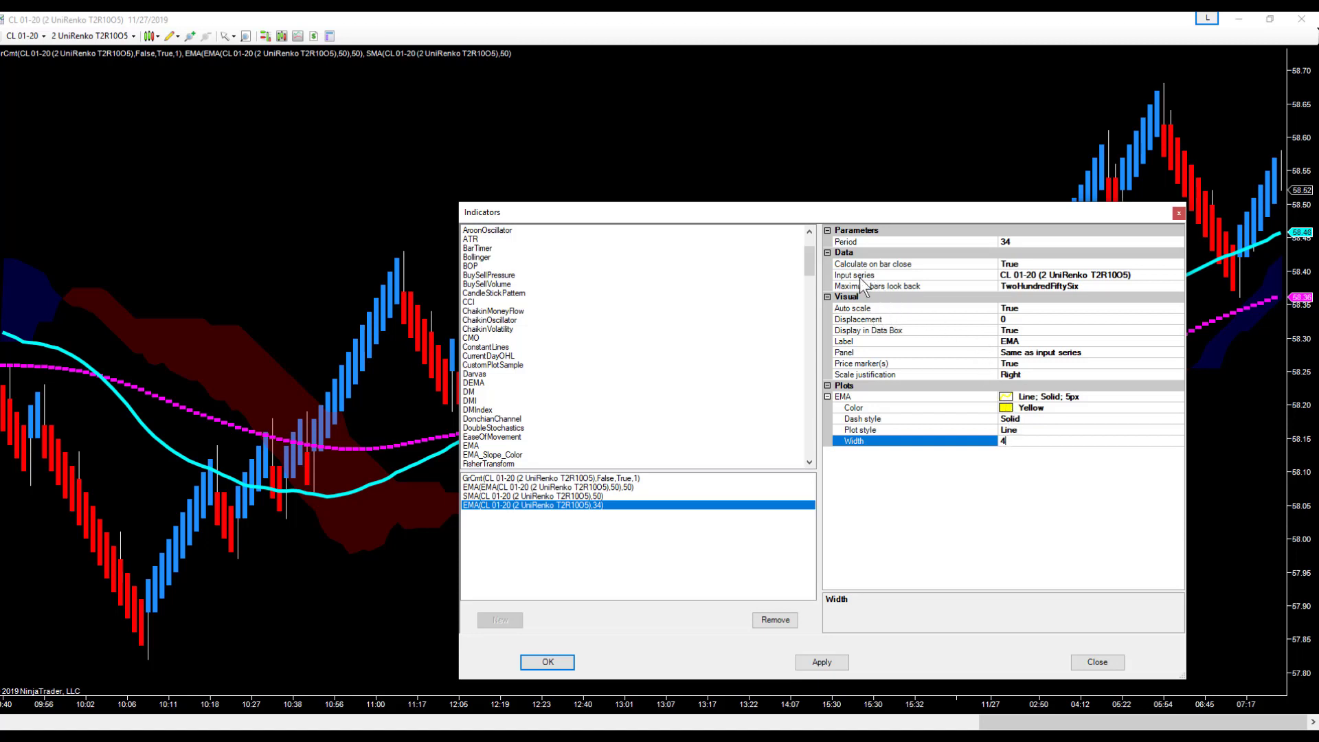
double_click(1029, 263)
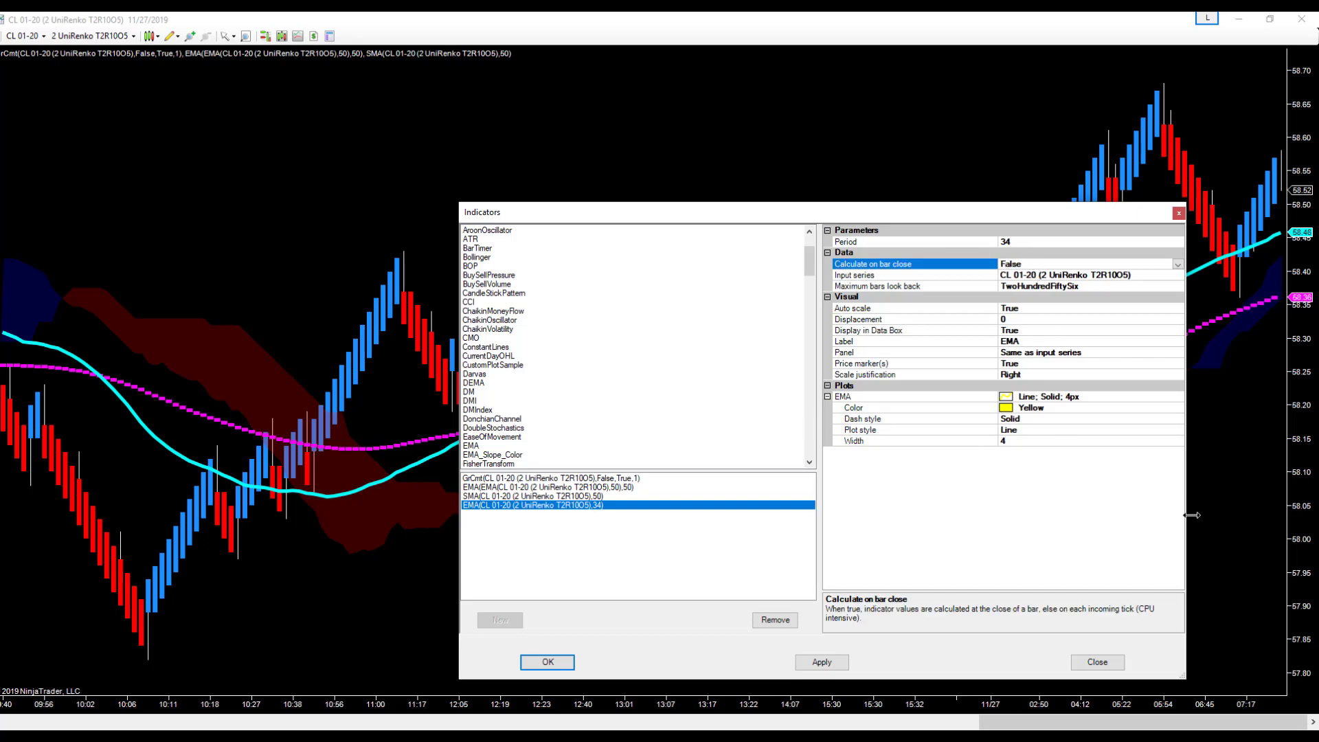
left_click(559, 665)
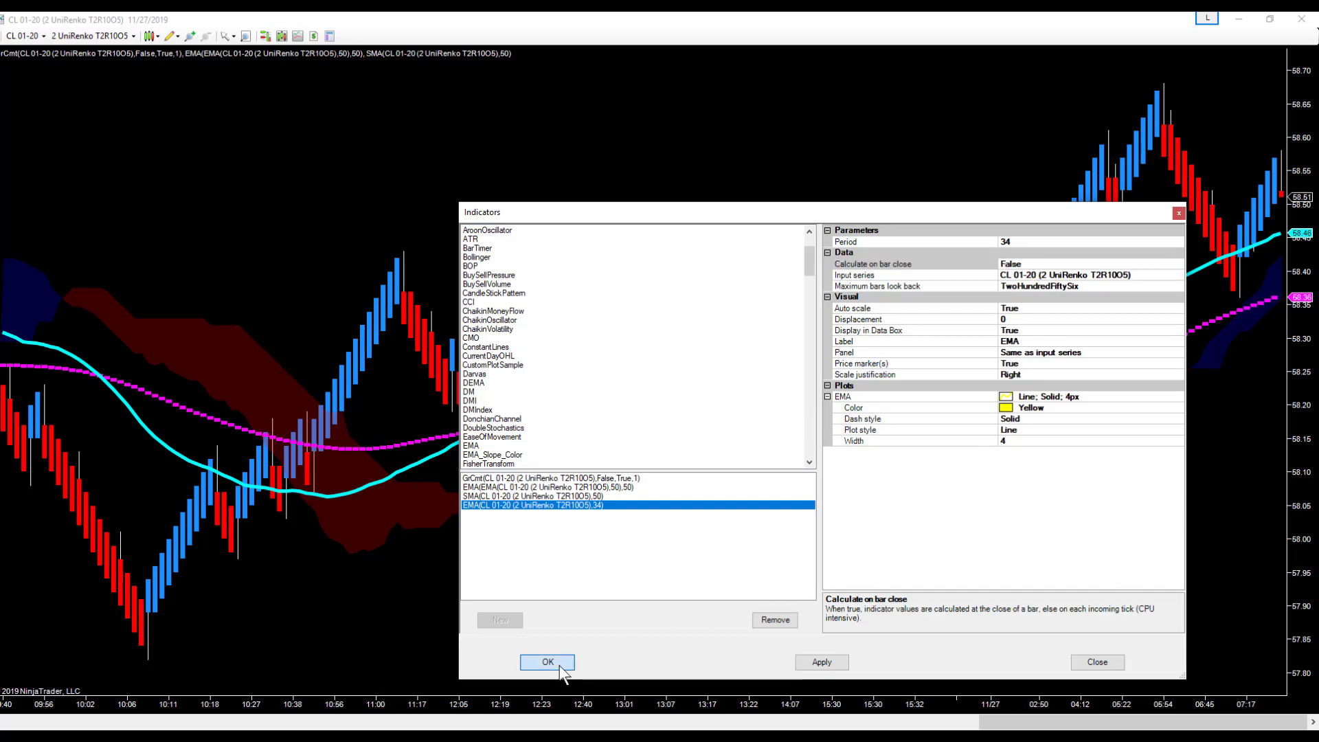
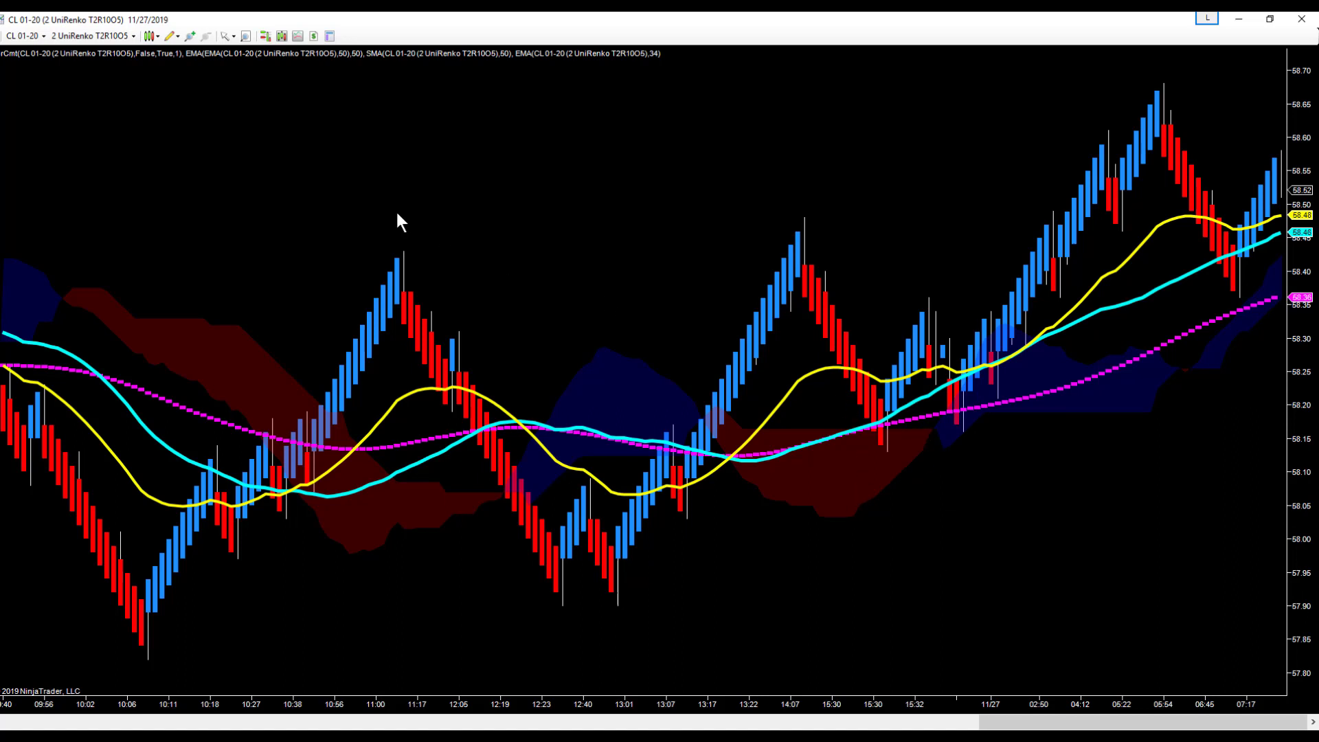
Step: Add the MQ Momentum Trender Pro indicator to the chart's indicator list
left_click(296, 36)
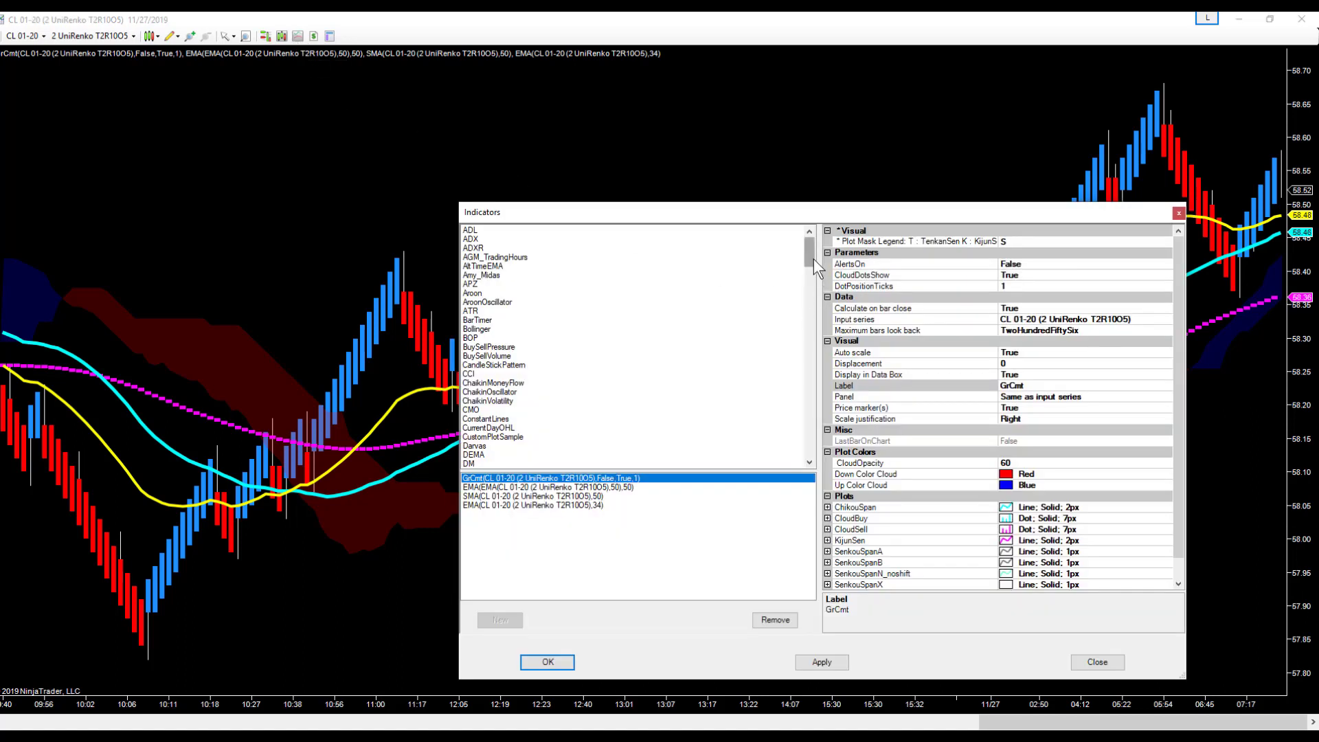
left_click_drag(811, 259, 791, 363)
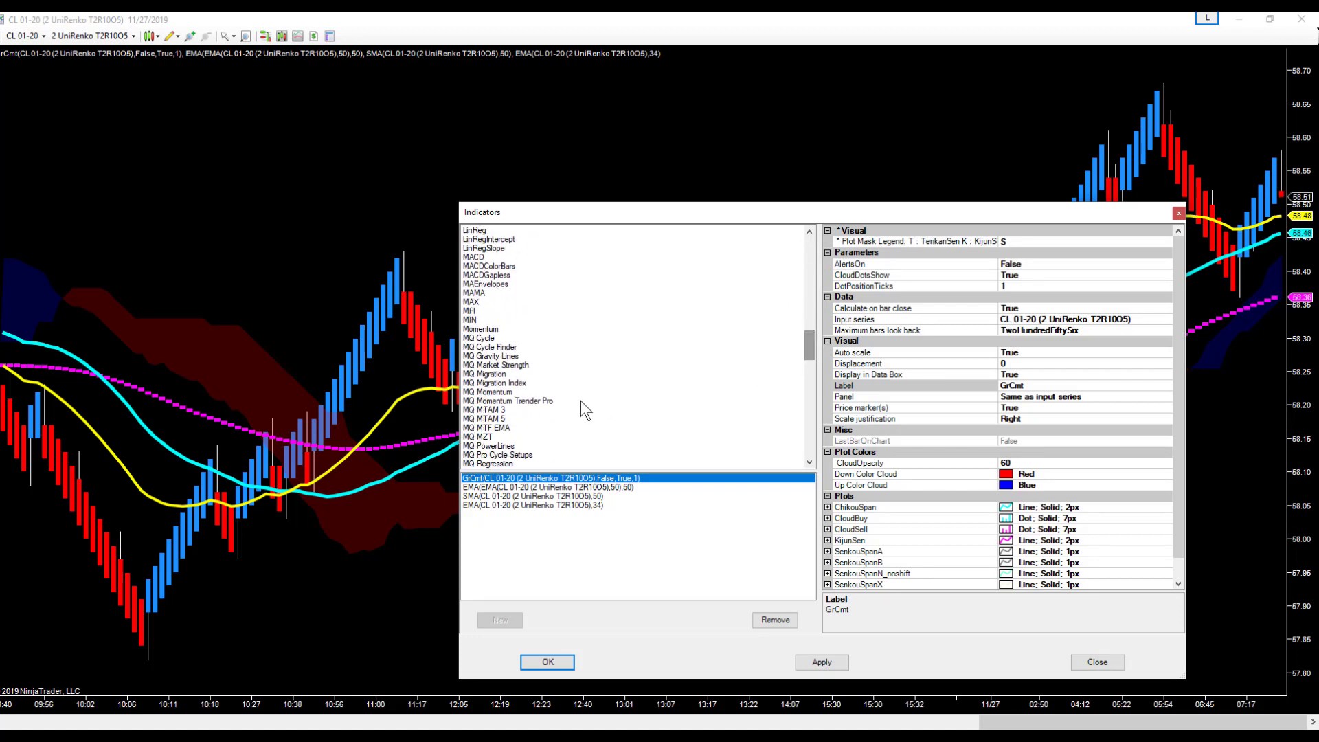
left_click(527, 400)
double_click(527, 400)
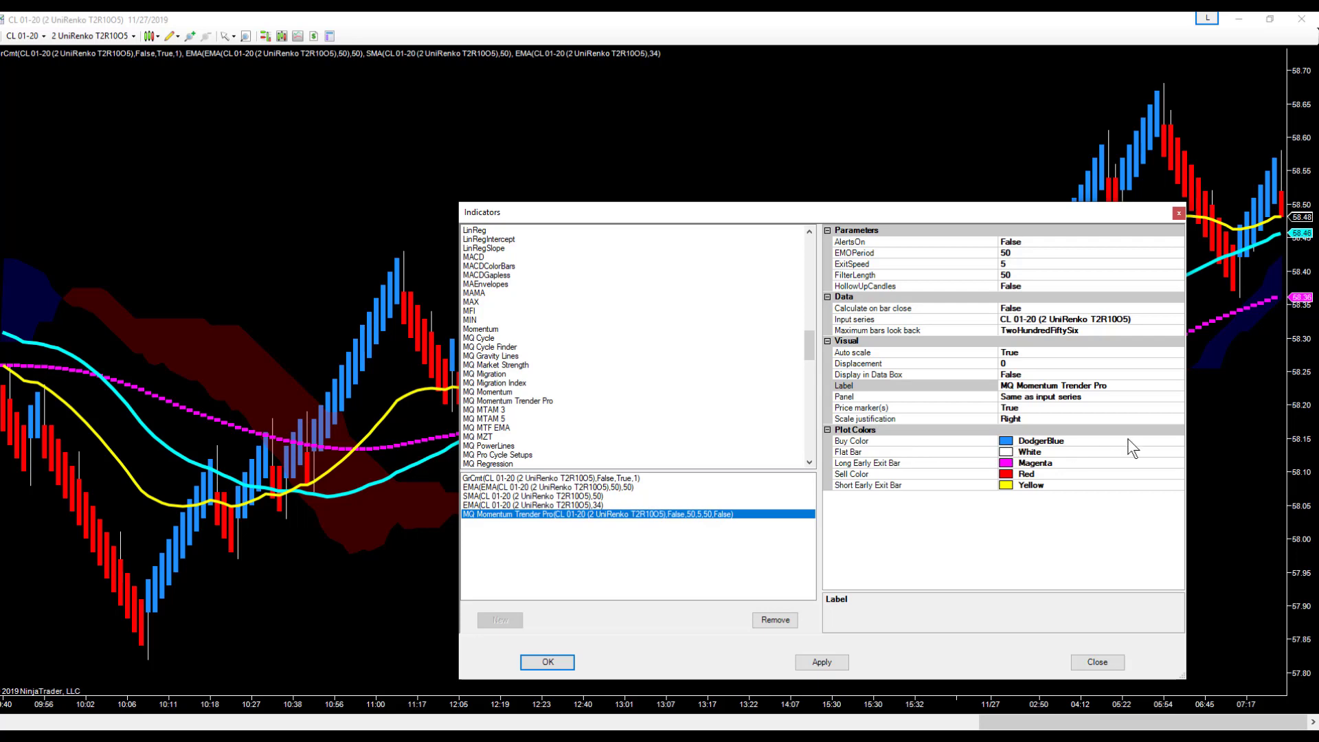
Step: Choose DodgerBlue as the MQ Momentum Trender Pro's buy color and apply the indicator to the chart
left_click(1178, 439)
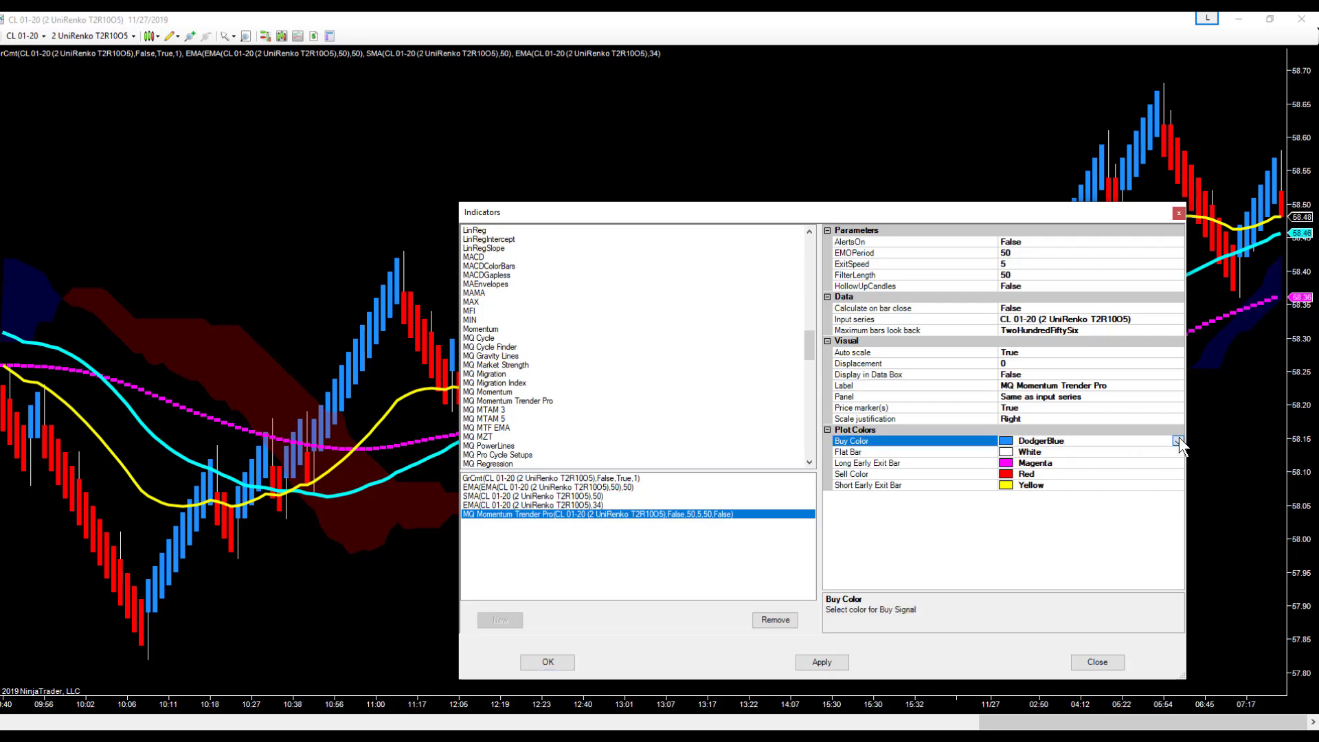
left_click(1179, 440)
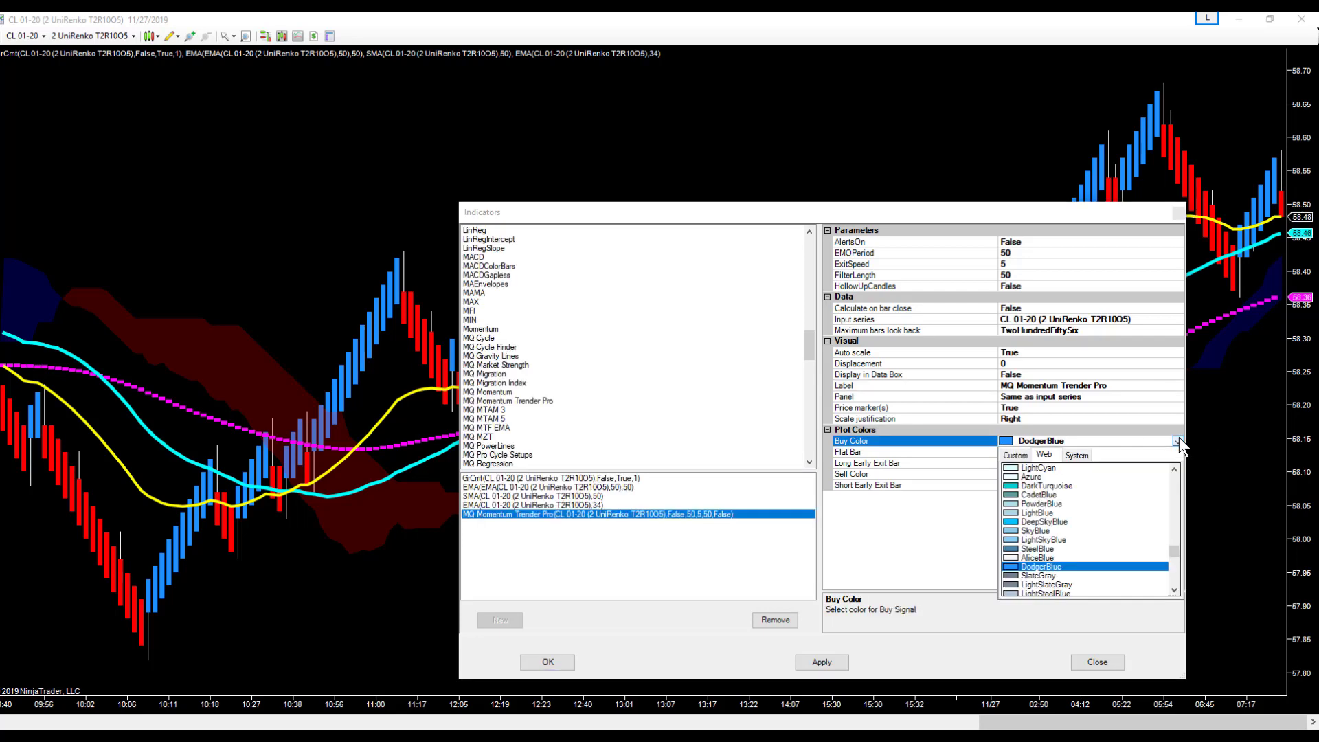
left_click(1038, 568)
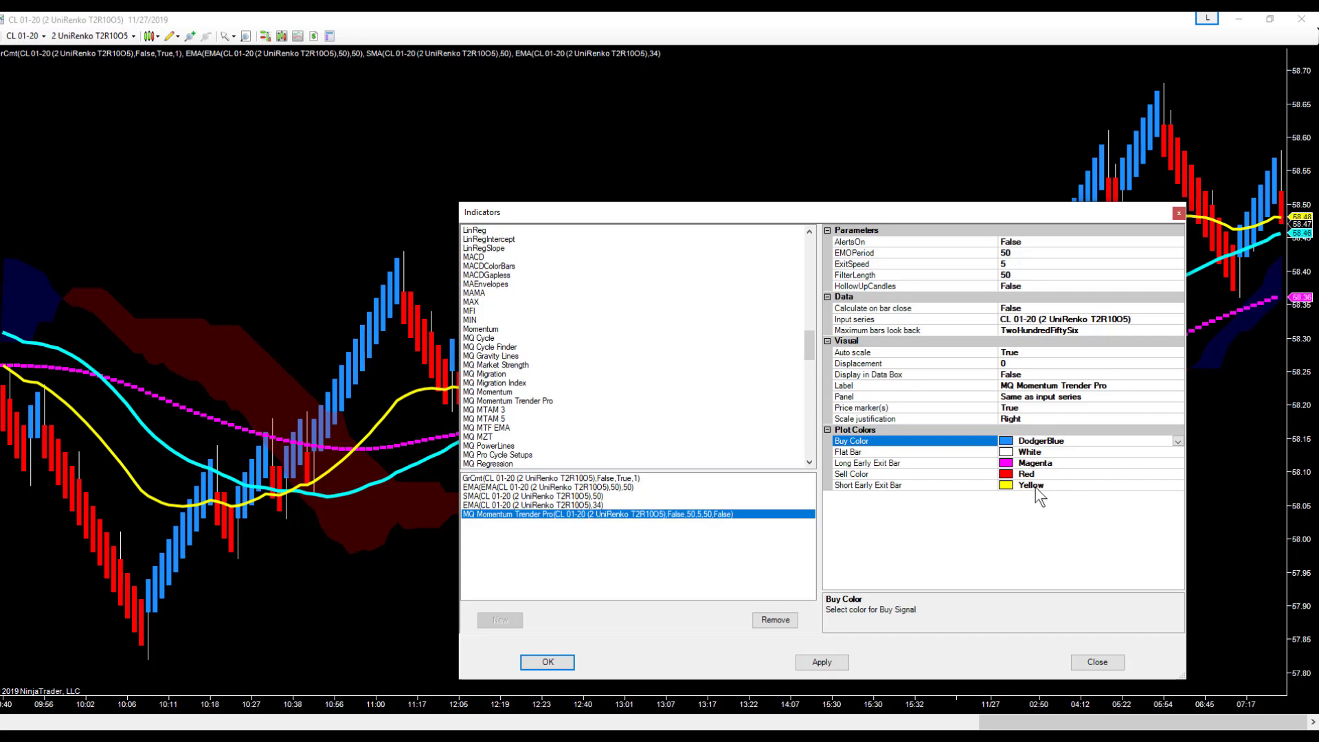
left_click(548, 663)
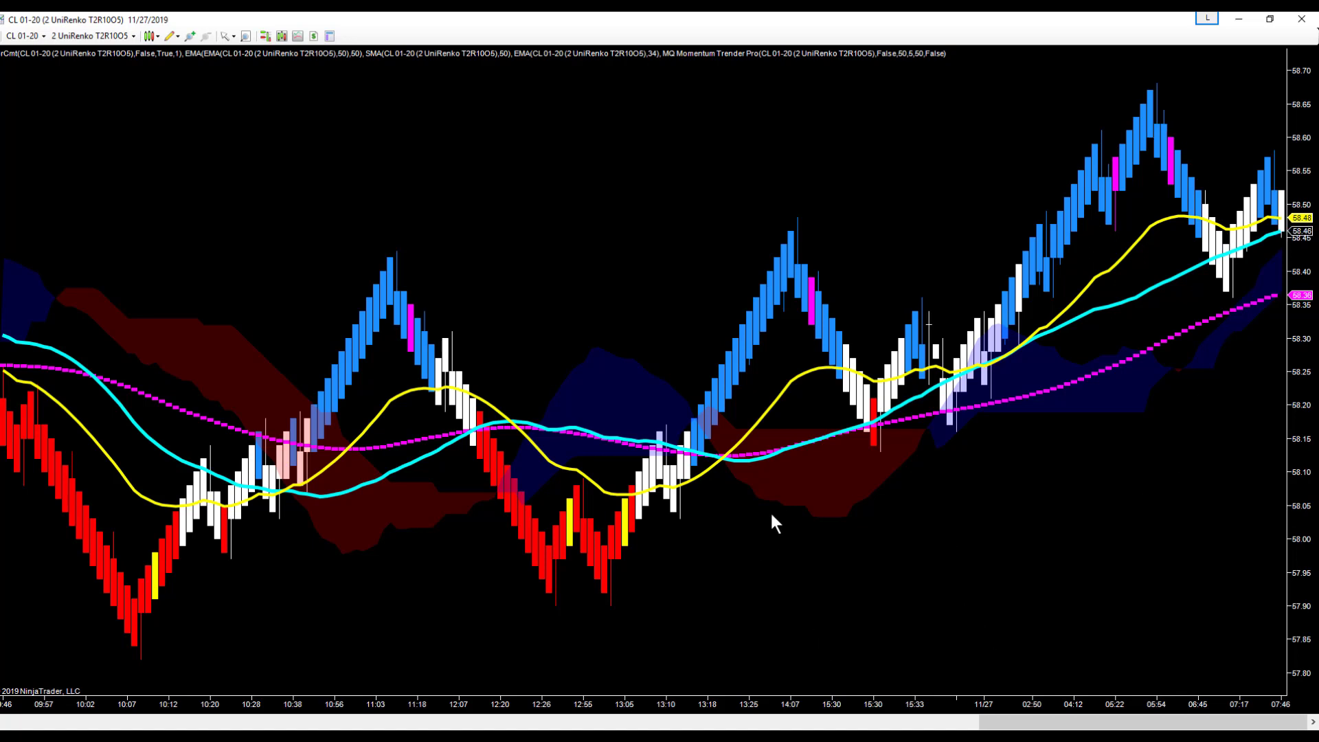
Step: Add the MQ Momentum indicator to the chart in a new panel with its default settings
left_click(296, 37)
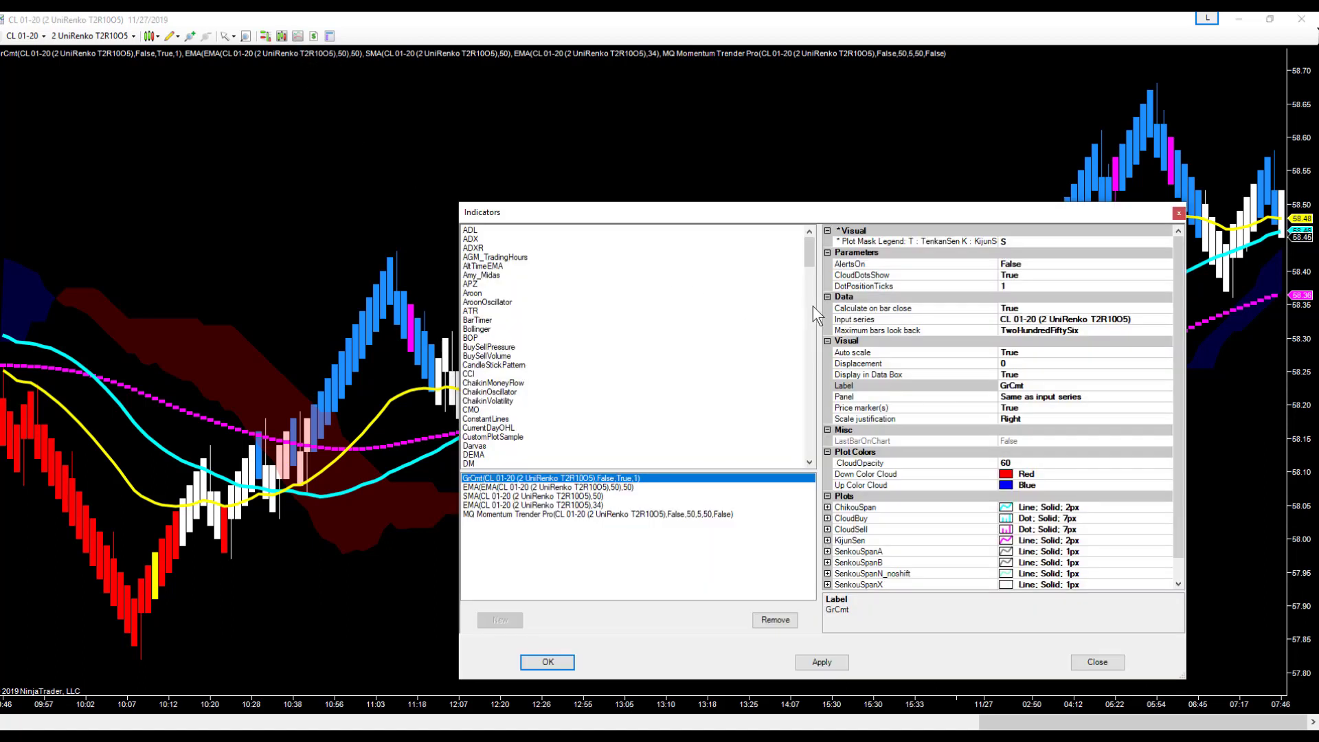
left_click_drag(812, 247, 797, 343)
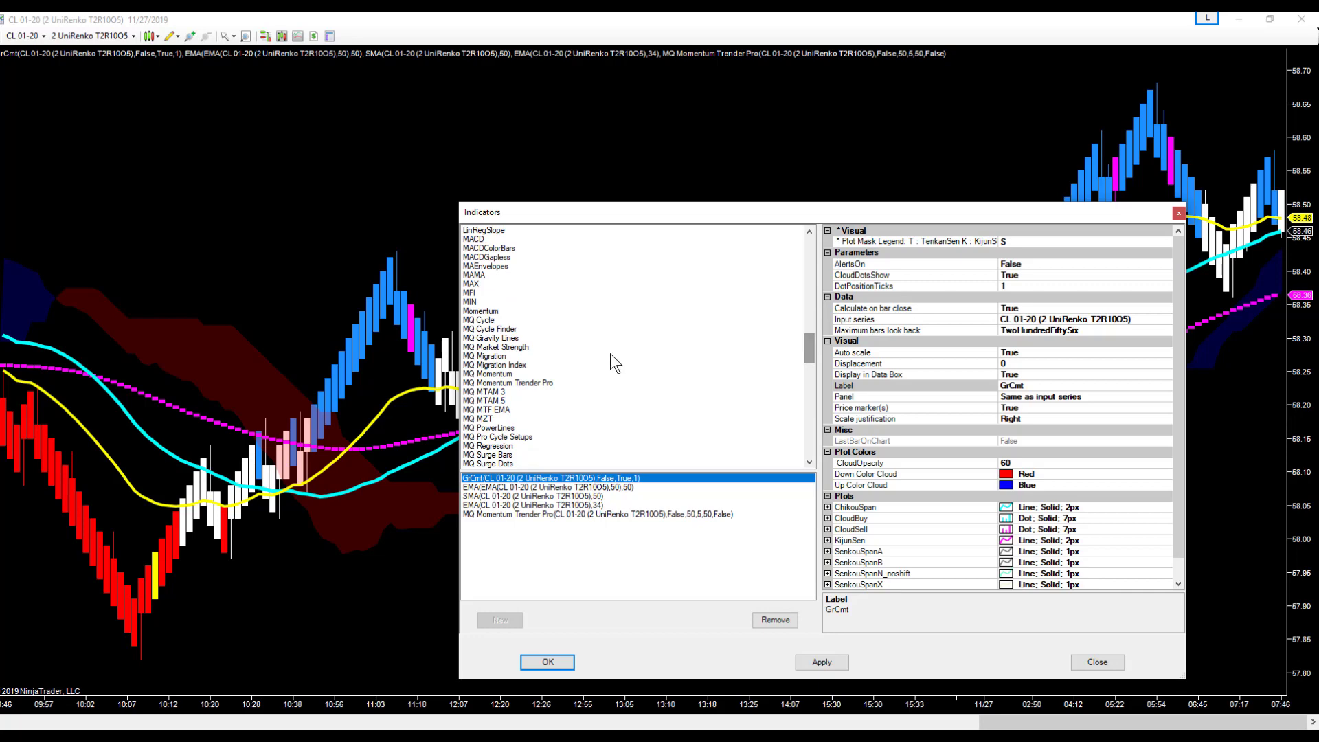
double_click(480, 375)
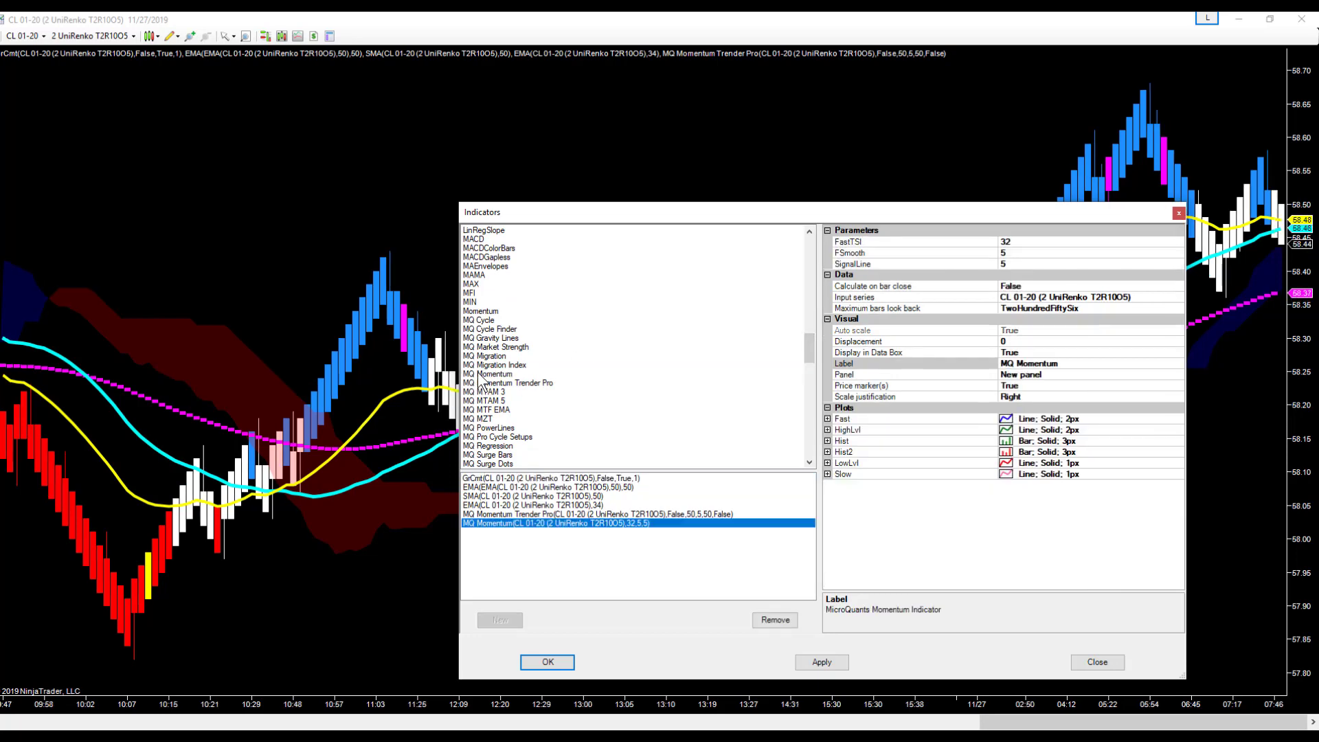
left_click(555, 663)
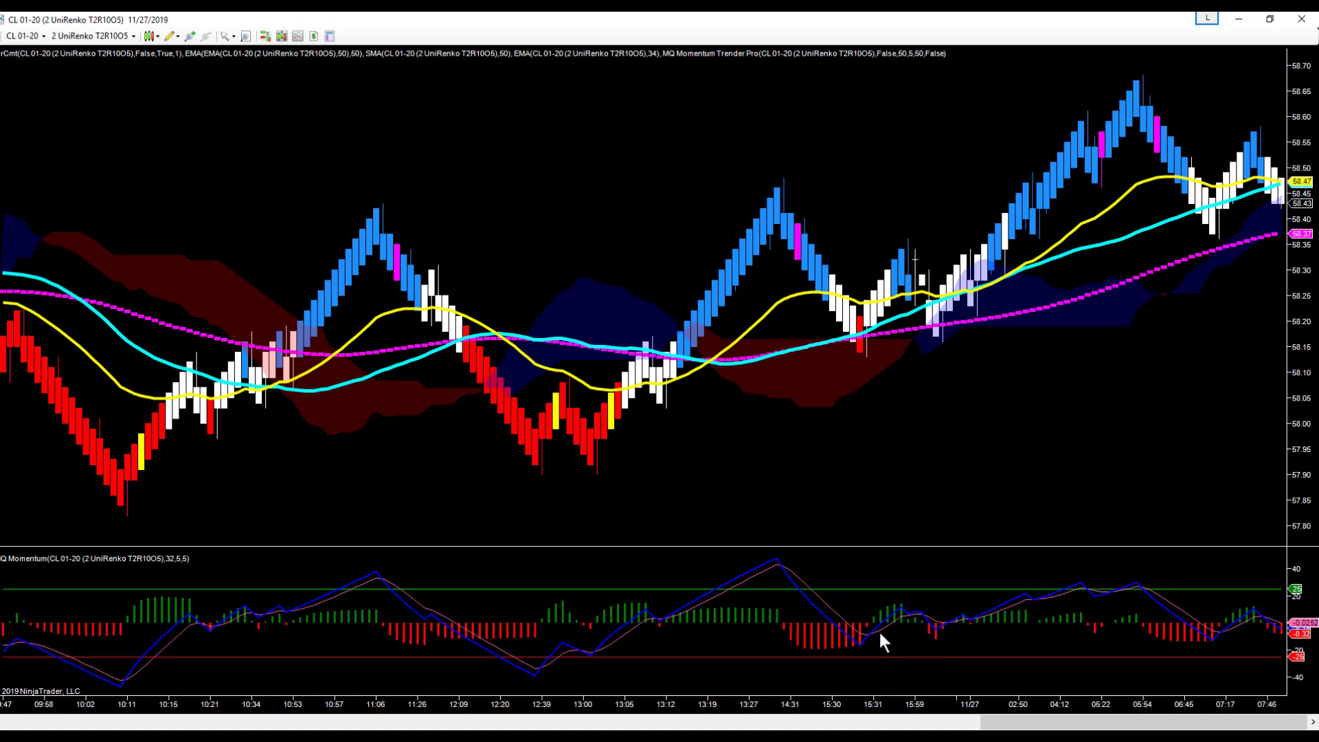
Step: Add the MQ MZT indicator to the chart's indicator list
left_click(296, 37)
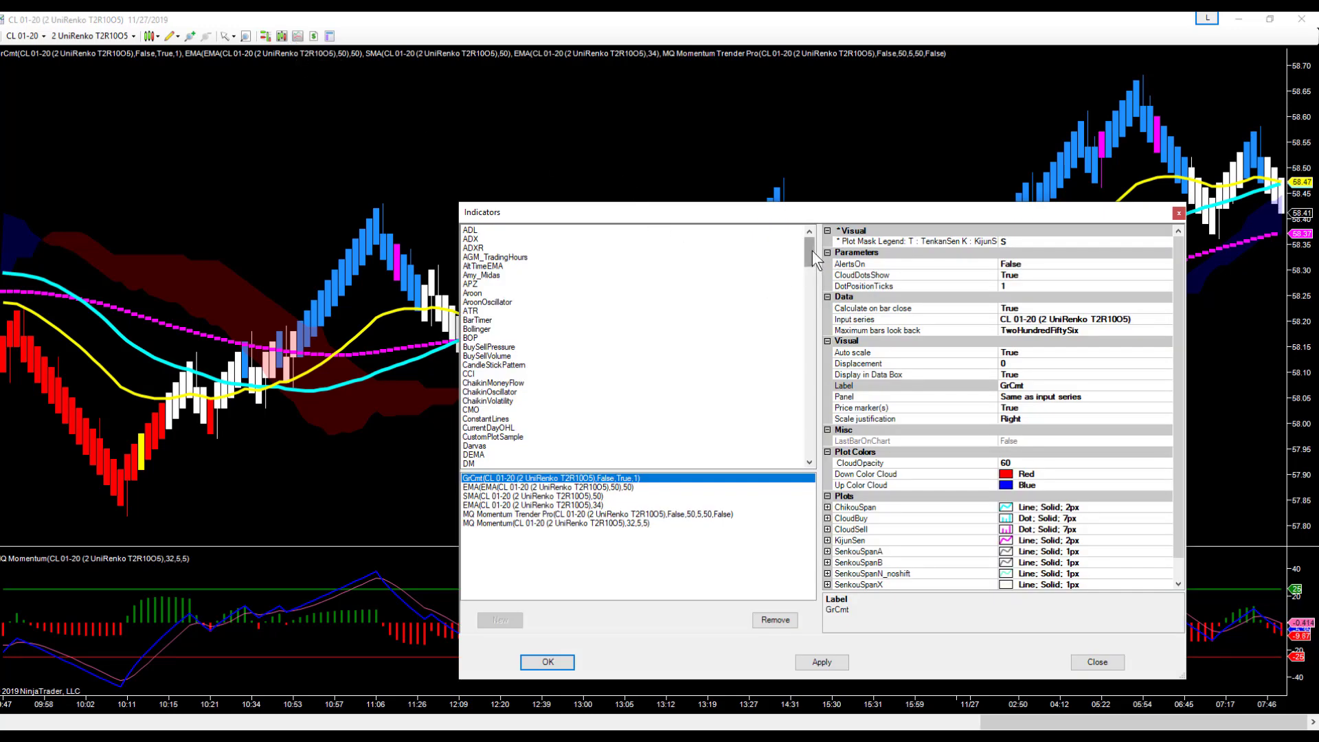
left_click_drag(811, 249, 811, 328)
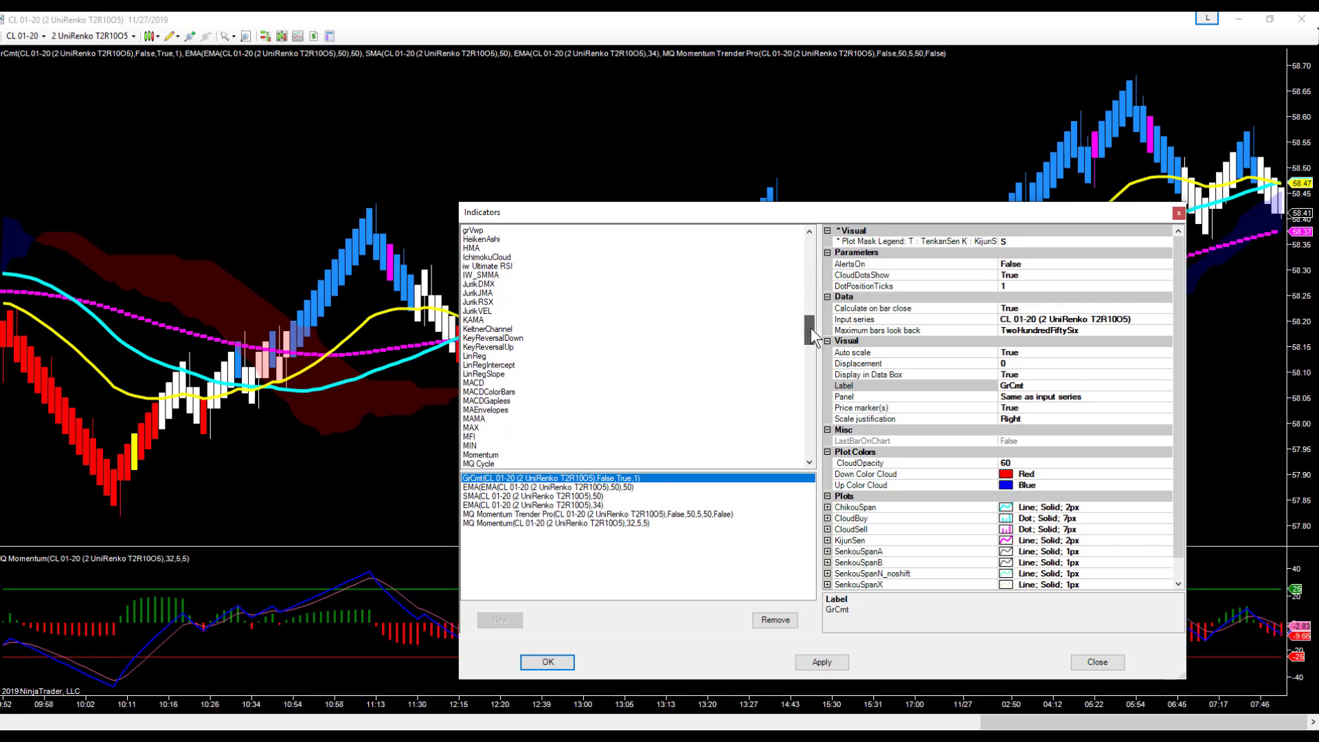
left_click_drag(810, 328, 807, 349)
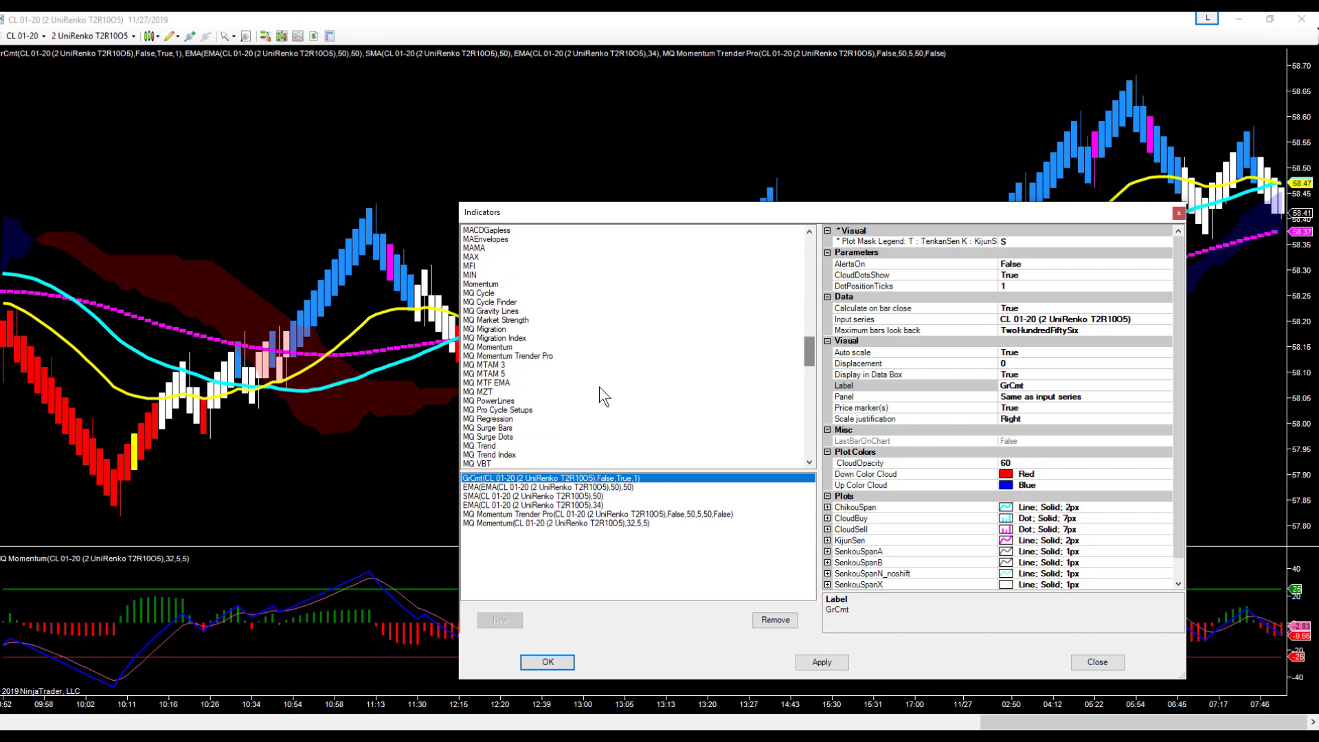
left_click(485, 393)
double_click(485, 393)
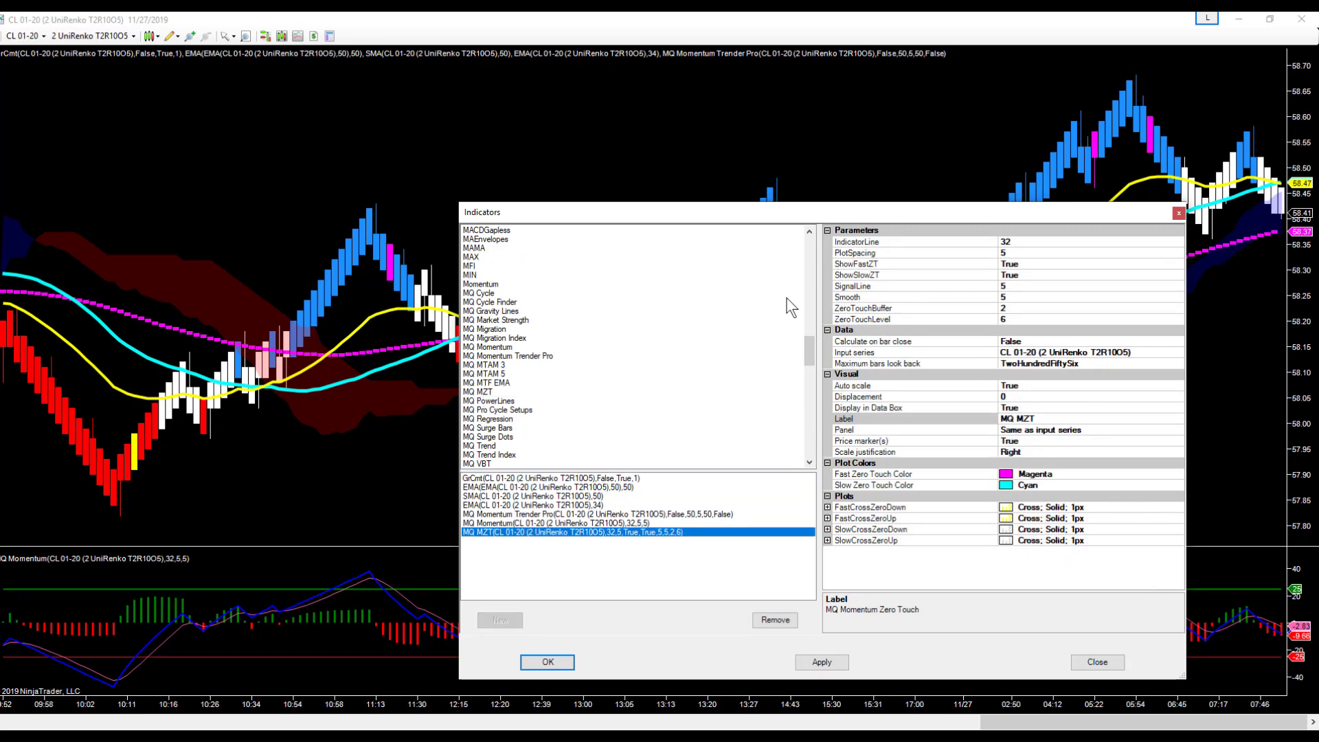
Step: Set the MQ MZT FastCrossZeroDown plot to the Block style with a width of 3
left_click(828, 508)
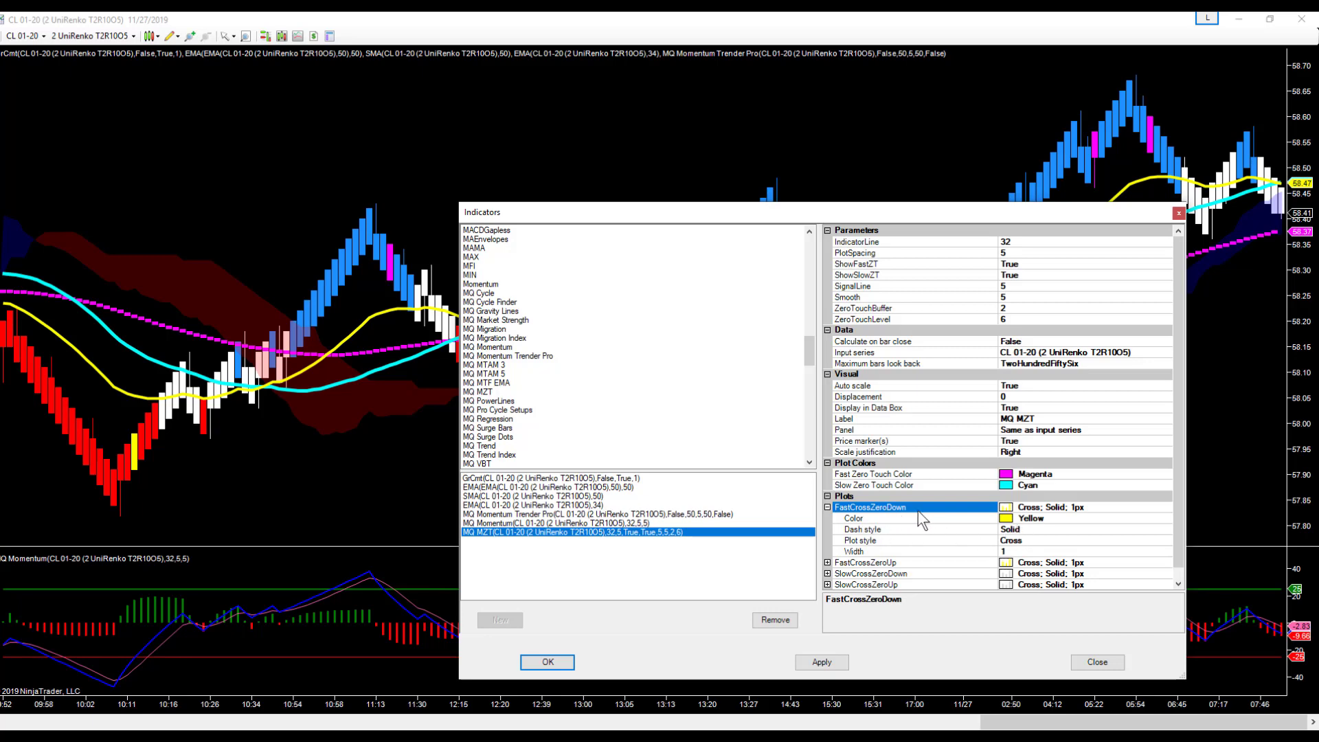
left_click(1167, 541)
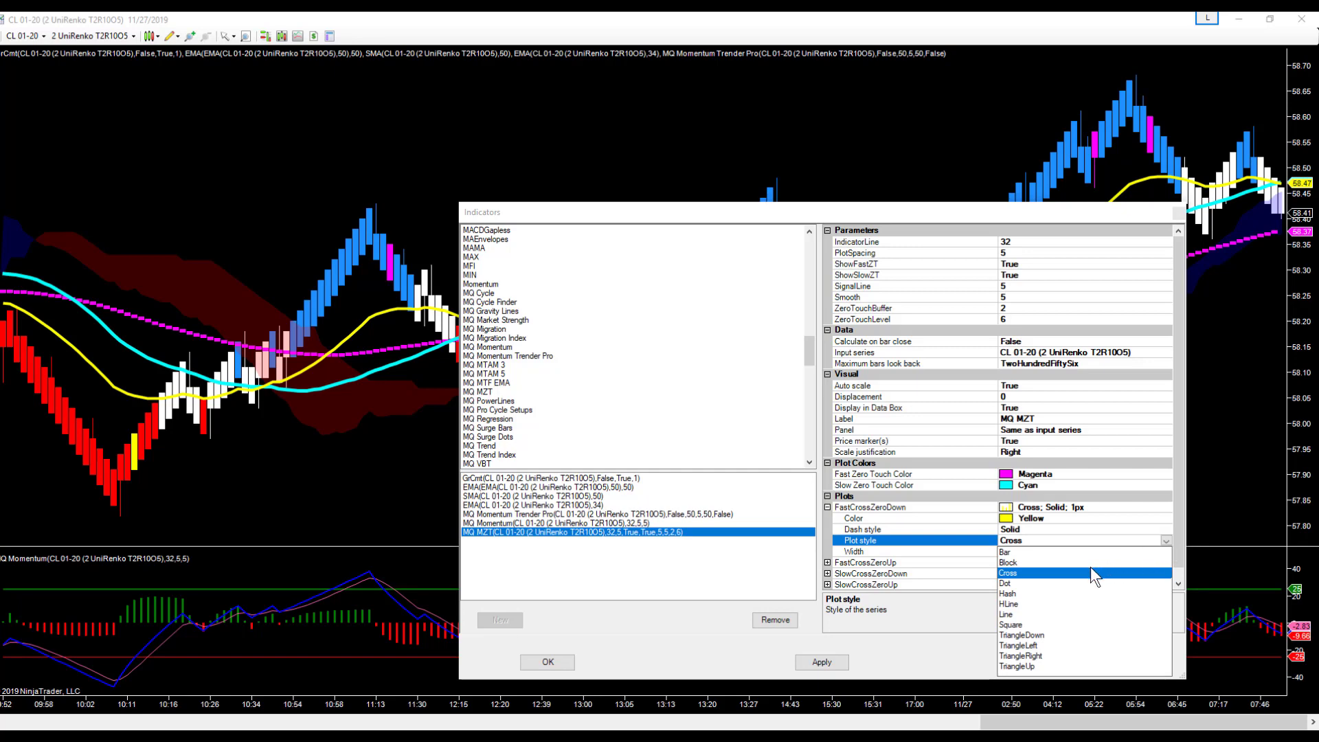
left_click(1022, 562)
left_click(1023, 551)
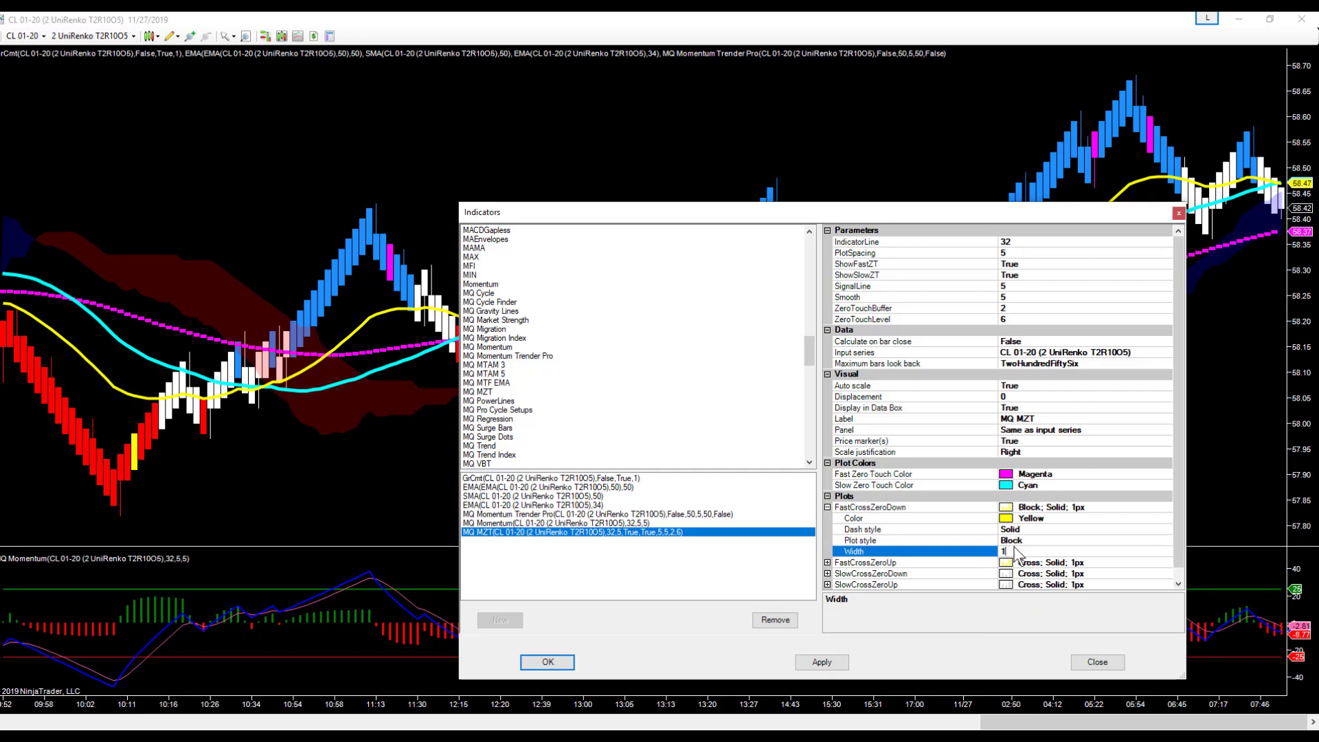
type("3")
Step: Set the MQ MZT FastCrossZeroUp plot to the Block style with a width of 3
left_click(828, 563)
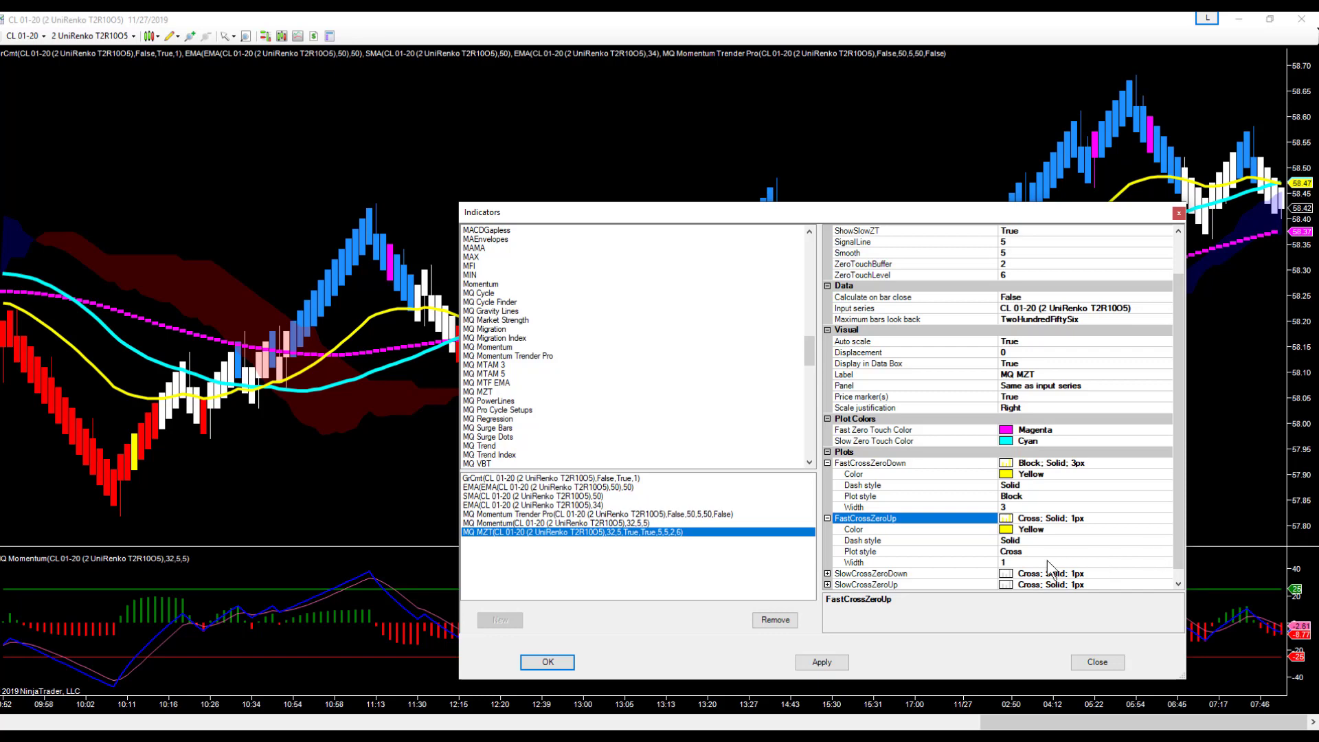
left_click(1168, 552)
left_click(1166, 552)
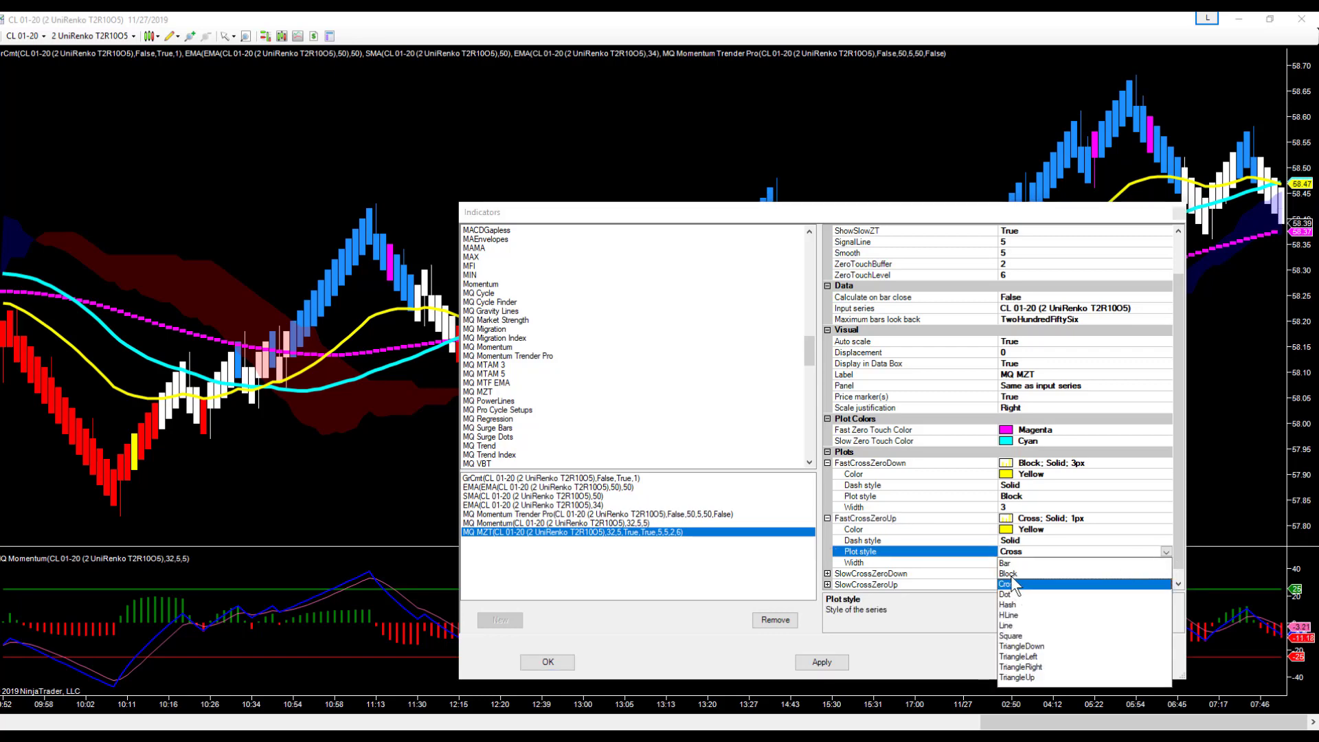
left_click(1008, 574)
left_click(1015, 564)
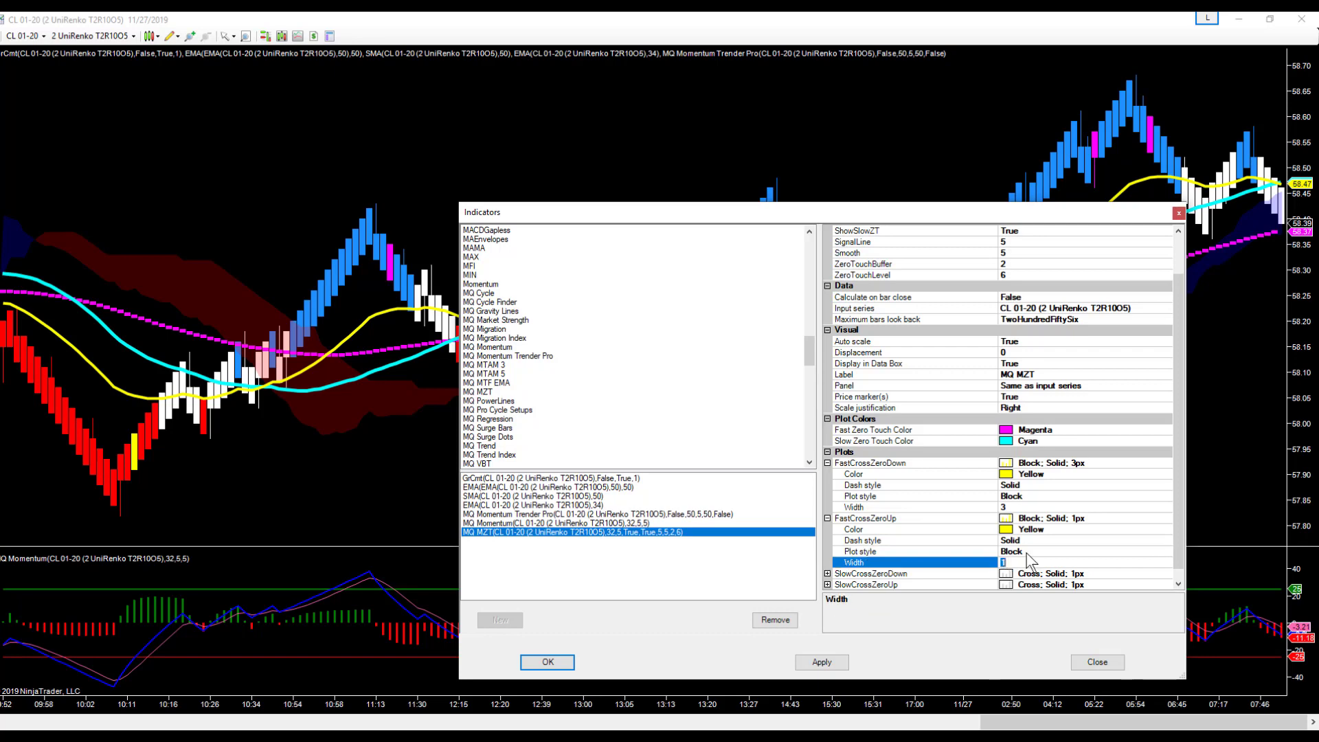
type("3")
Step: Set the MQ MZT SlowCrossZeroDown plot to the Block style with a width of 3
left_click(828, 575)
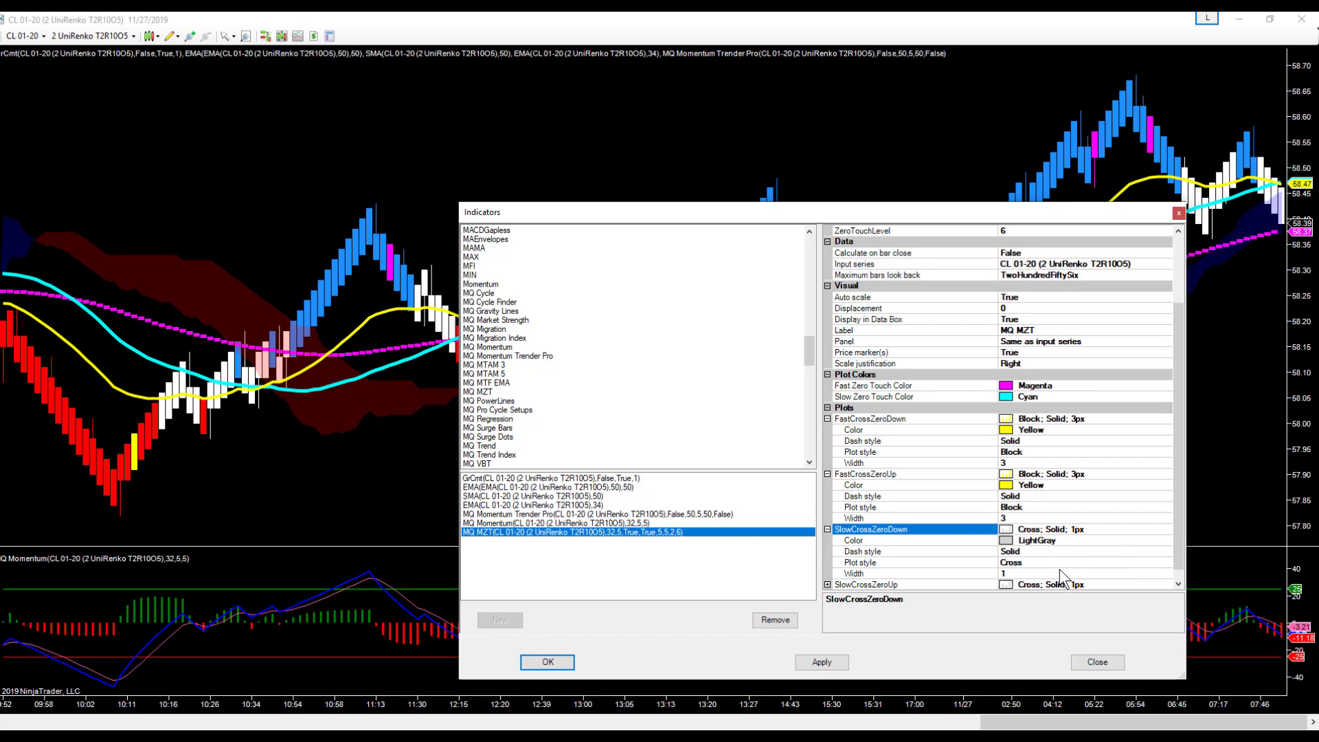
left_click(1165, 562)
left_click(1165, 562)
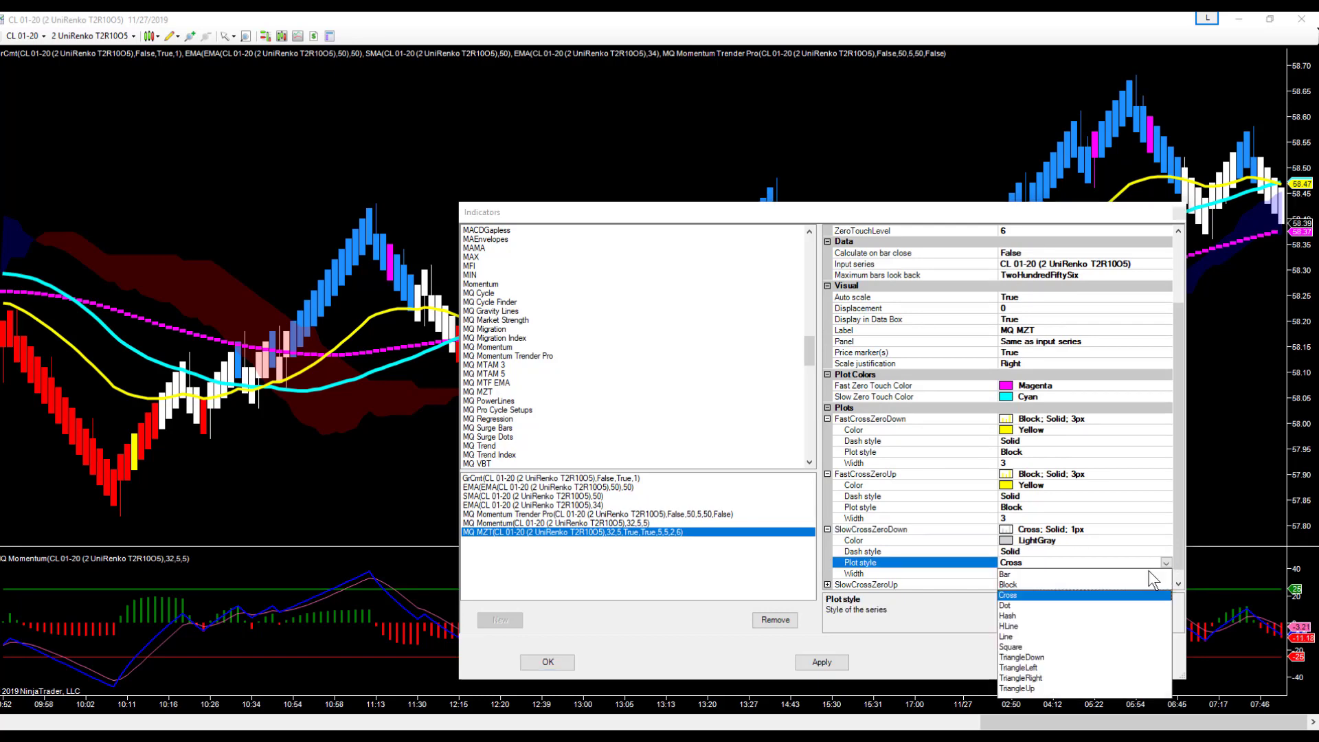
left_click(1008, 584)
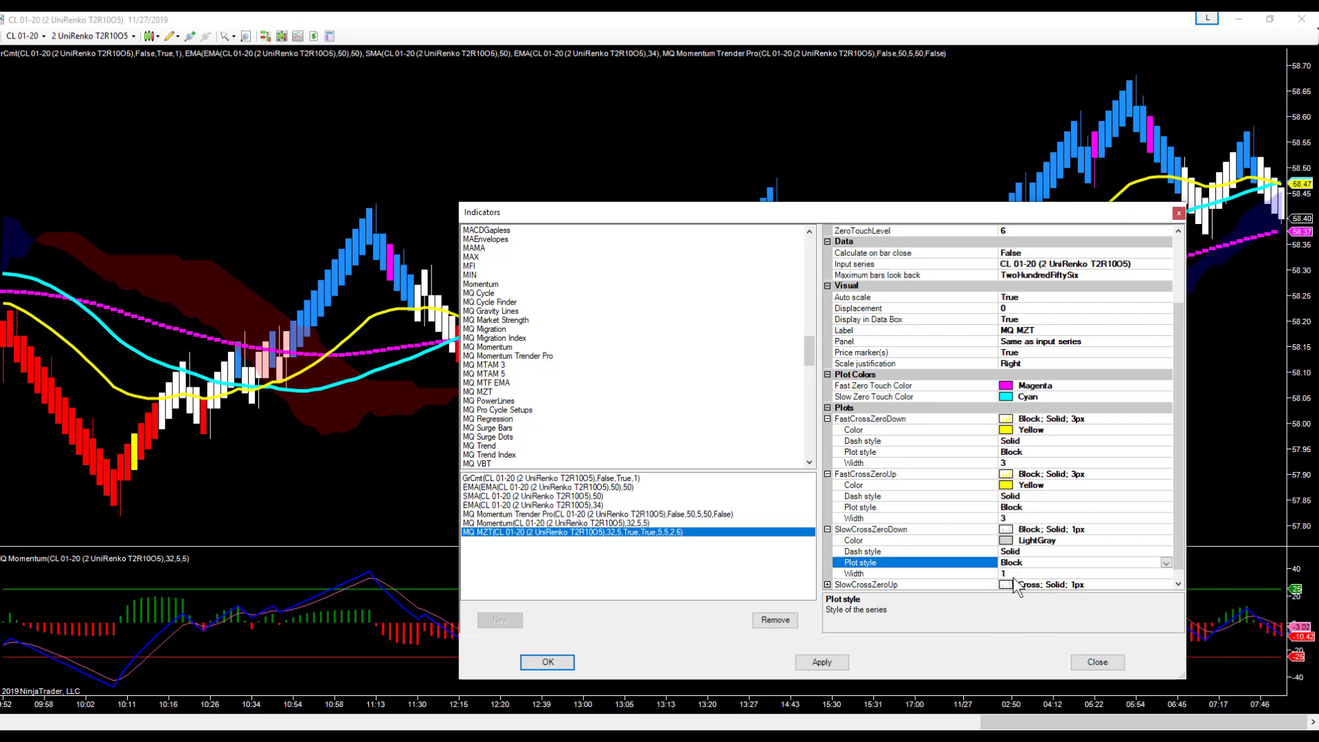
left_click(1017, 574)
type("3")
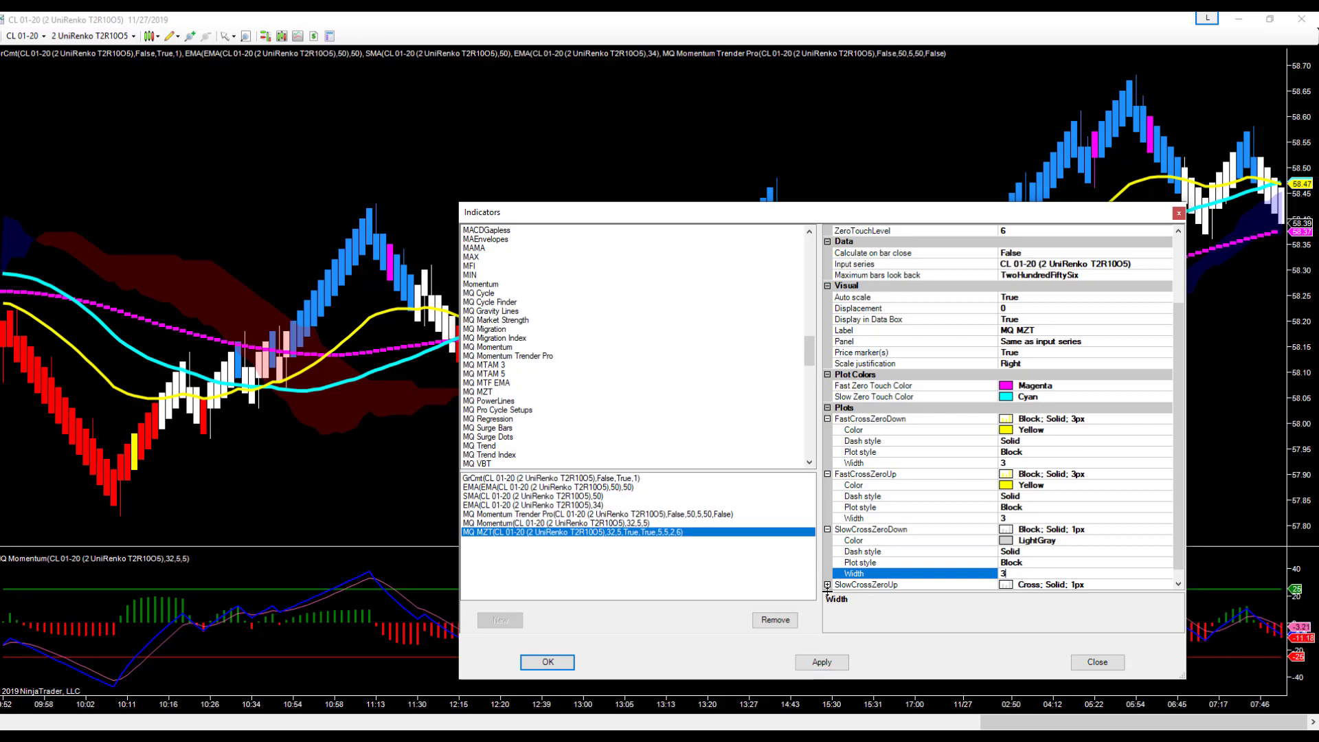
Step: Set the MQ MZT SlowCrossZeroUp plot to the Block style with a width of 3 and apply the indicator to the chart
left_click(832, 585)
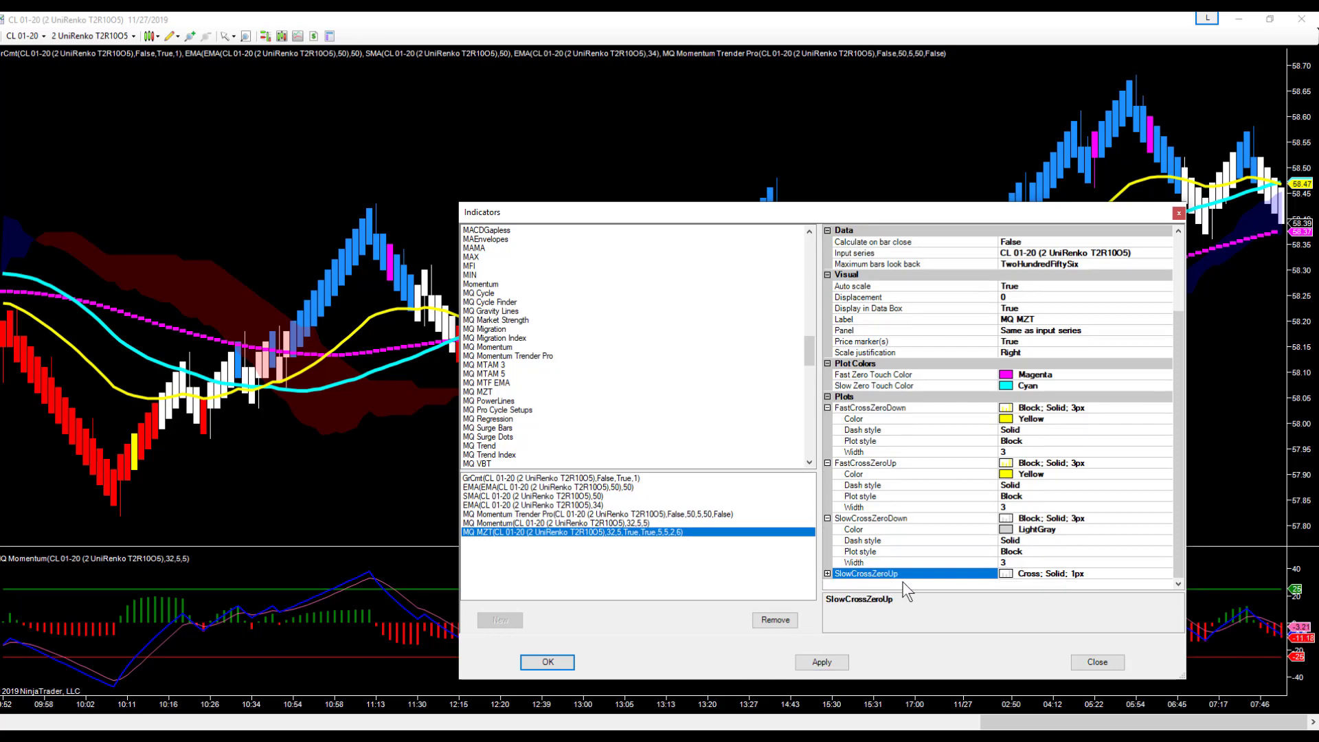
left_click(828, 574)
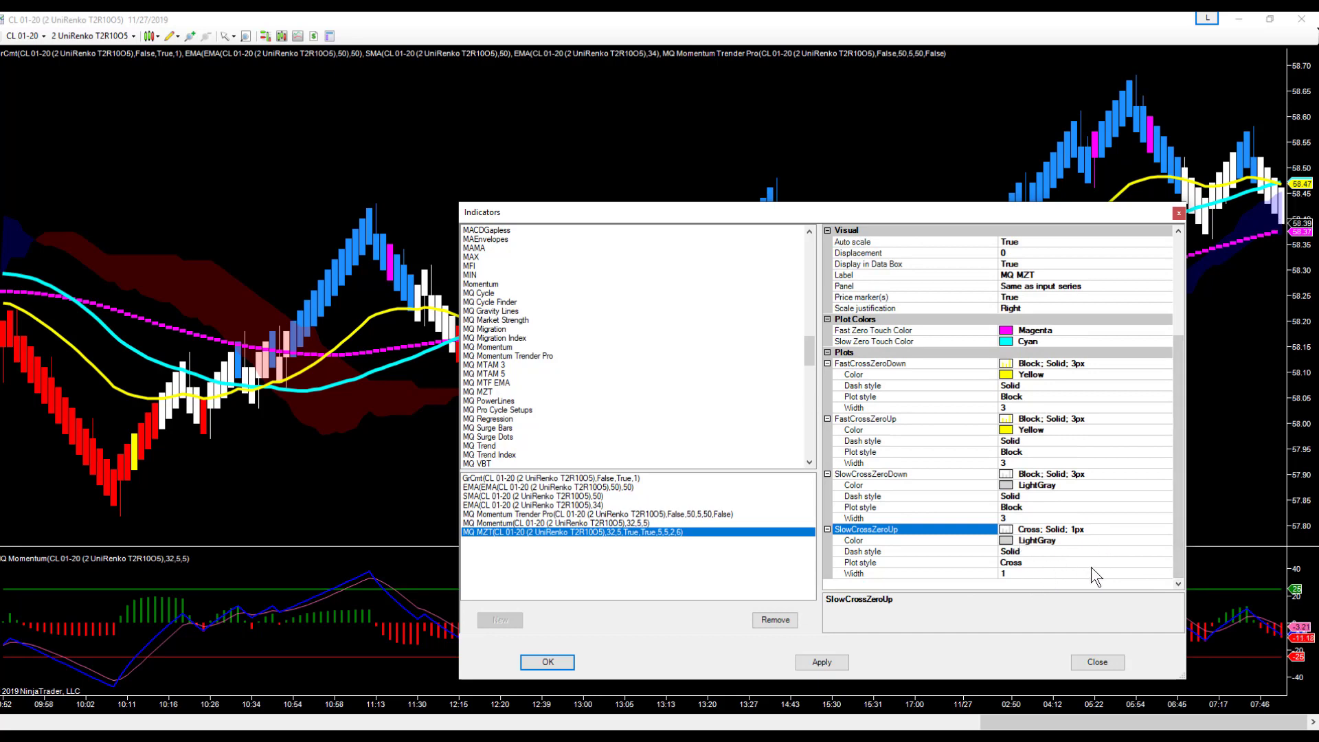
left_click(1164, 565)
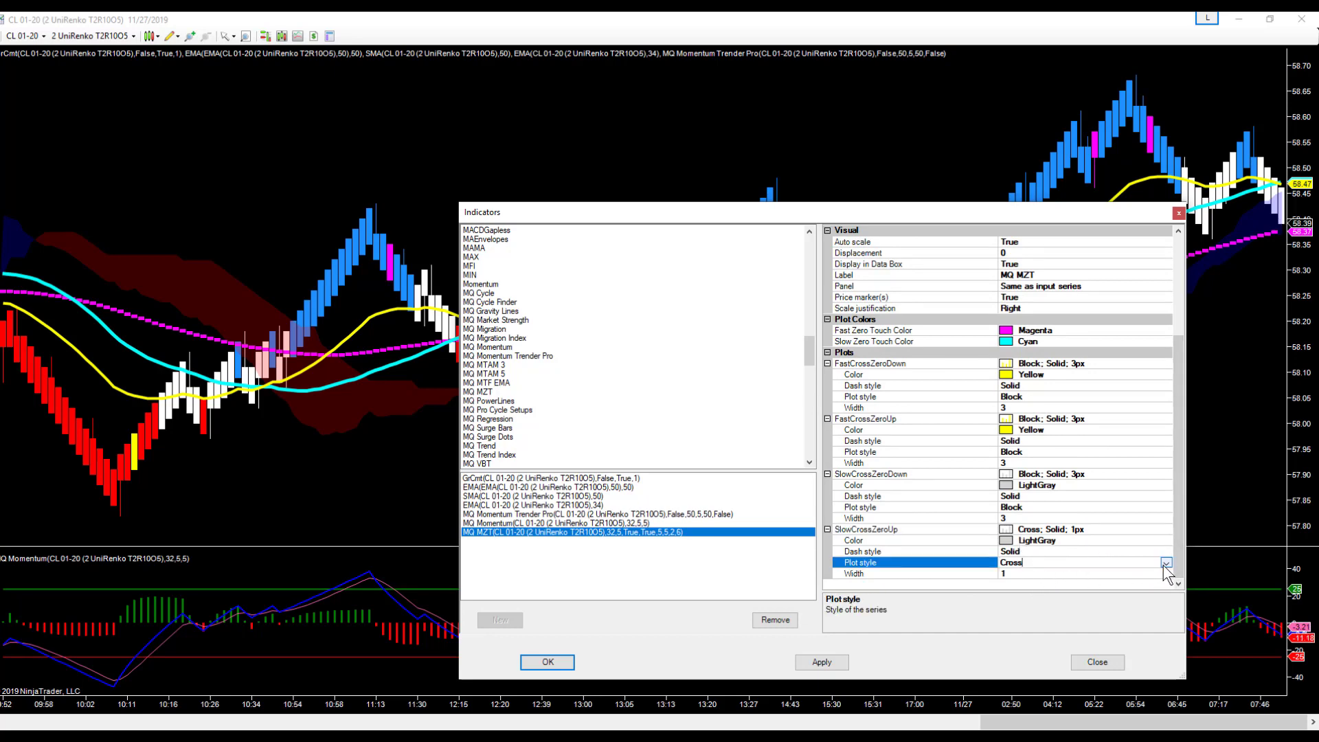
left_click(1164, 565)
left_click(1008, 585)
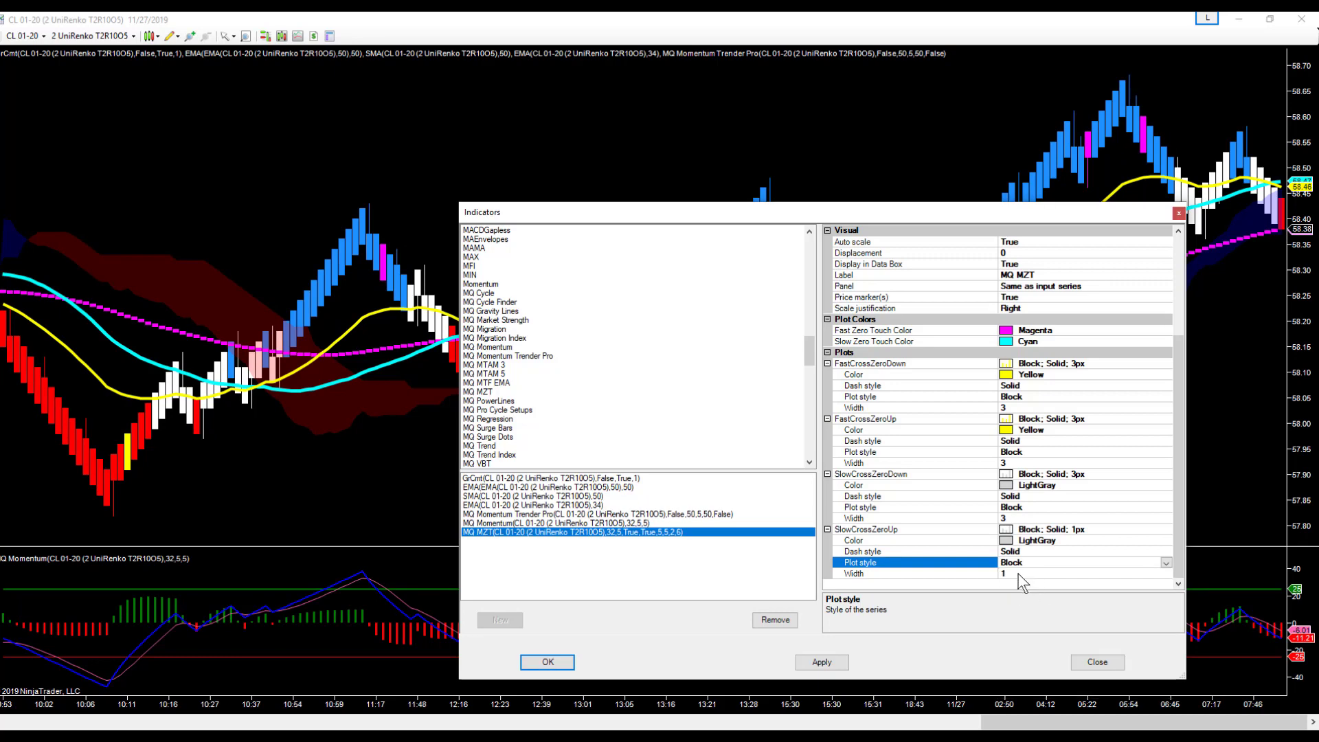
left_click(1026, 574)
type("3")
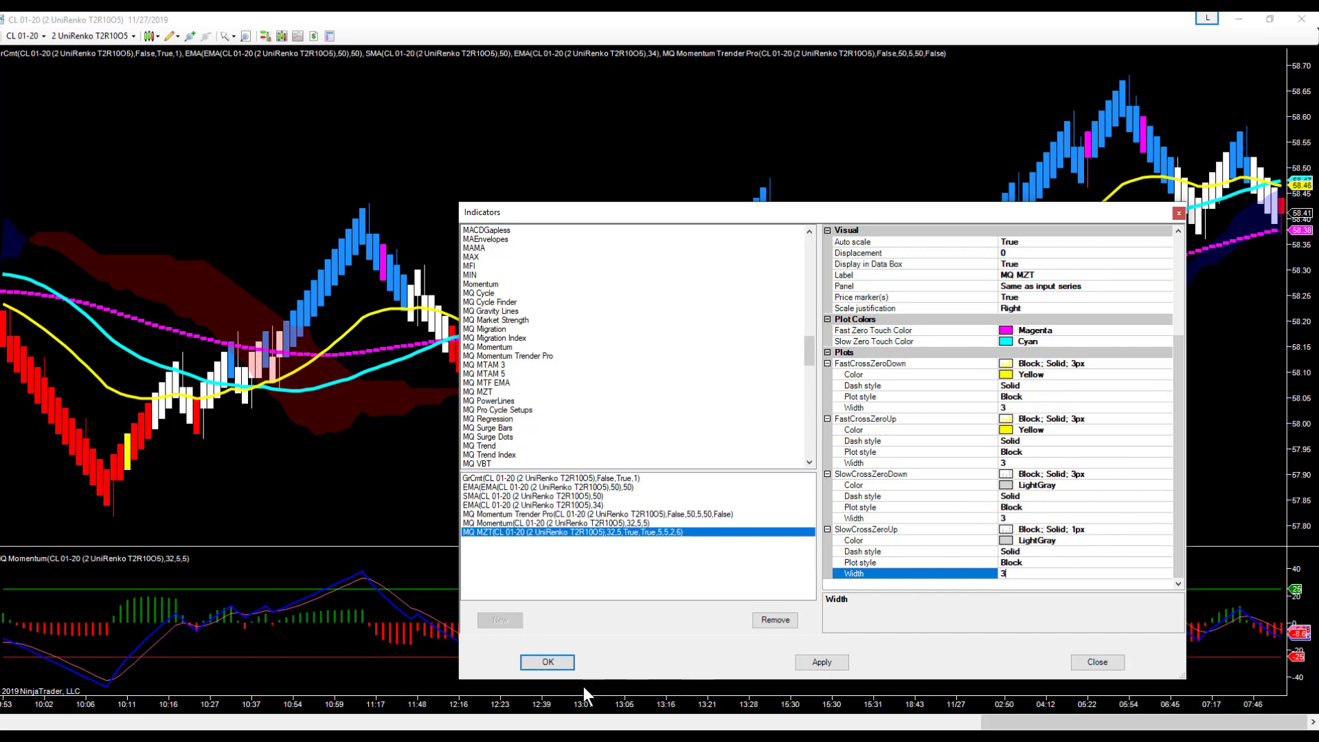
left_click(548, 661)
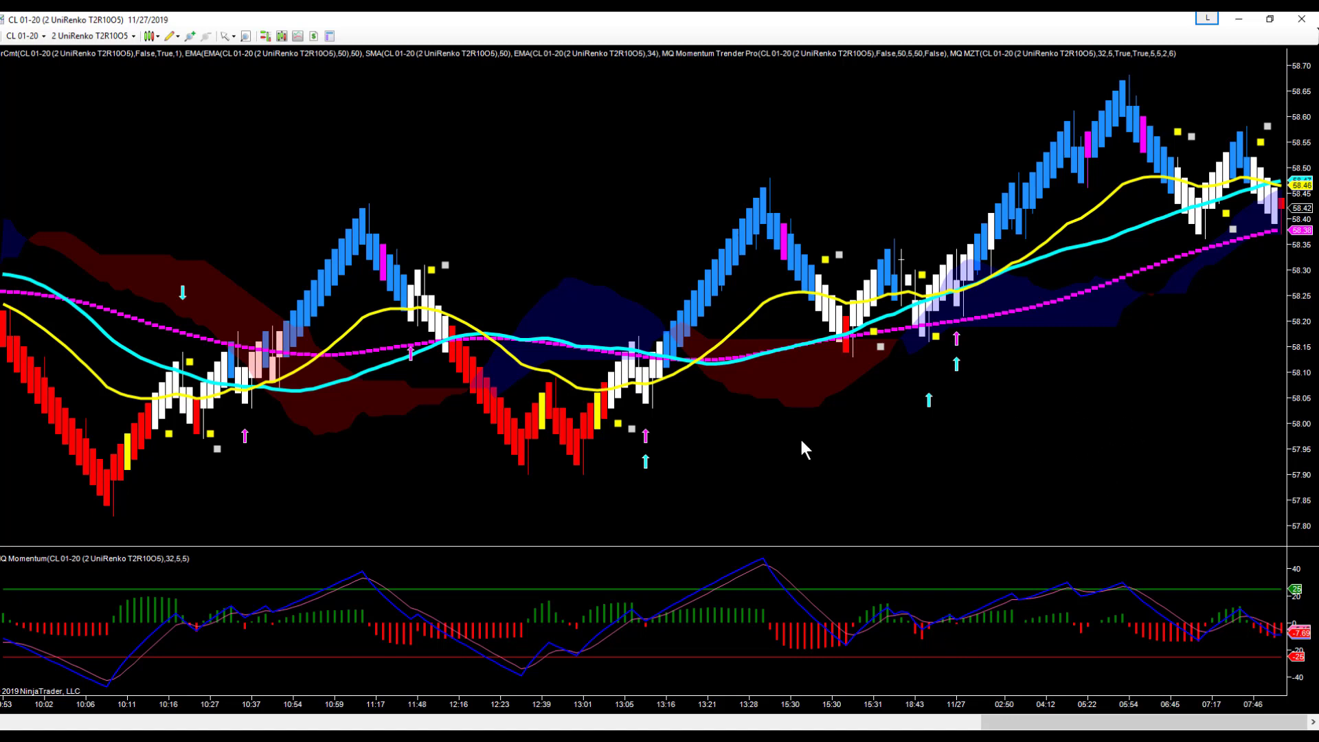
Step: Add the MQ PowerLines indicator with a Length of 150 and apply it to the chart
left_click(298, 36)
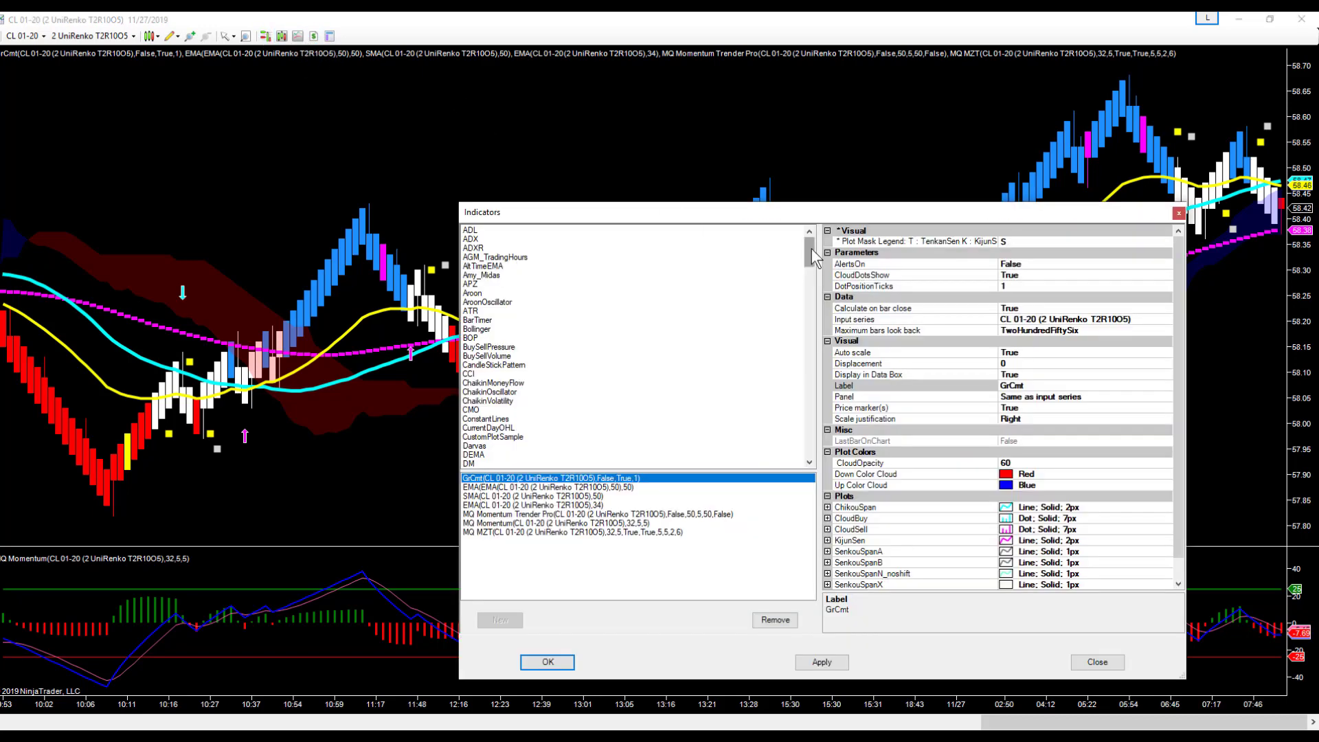
left_click_drag(811, 249, 792, 352)
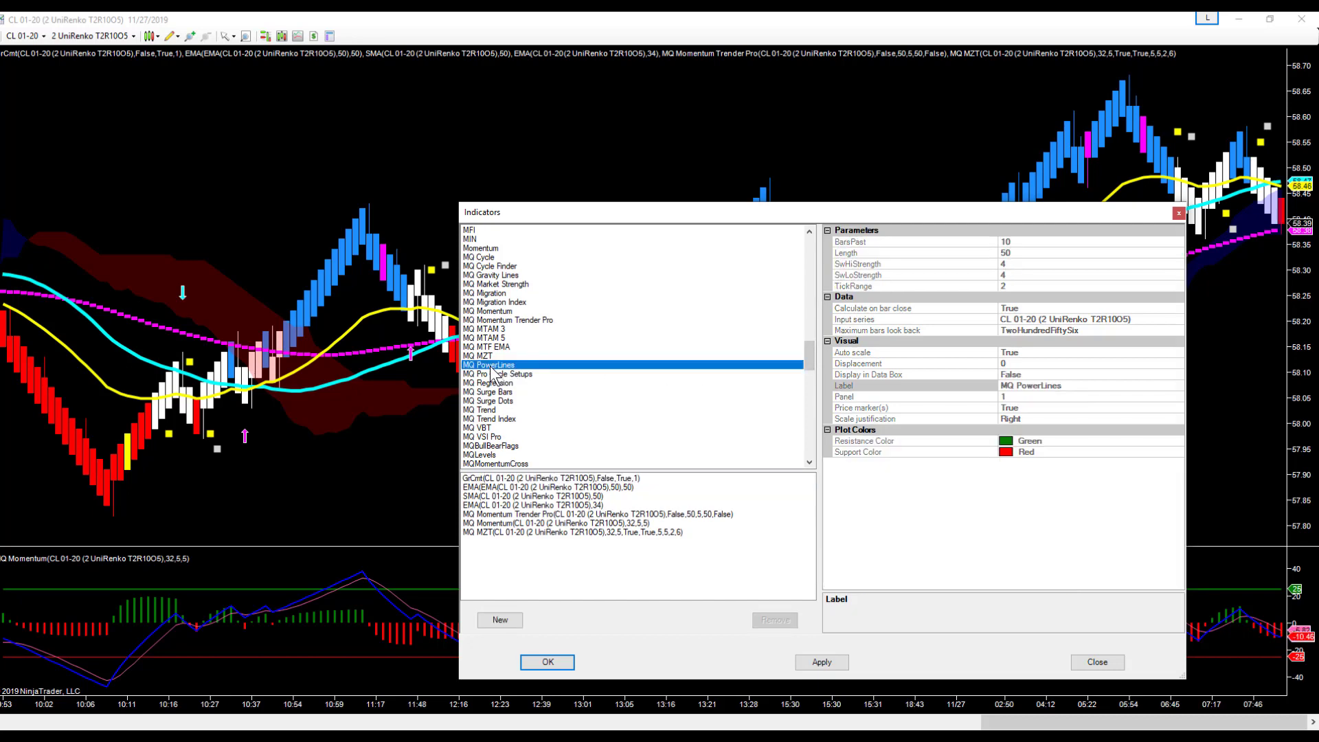
double_click(492, 365)
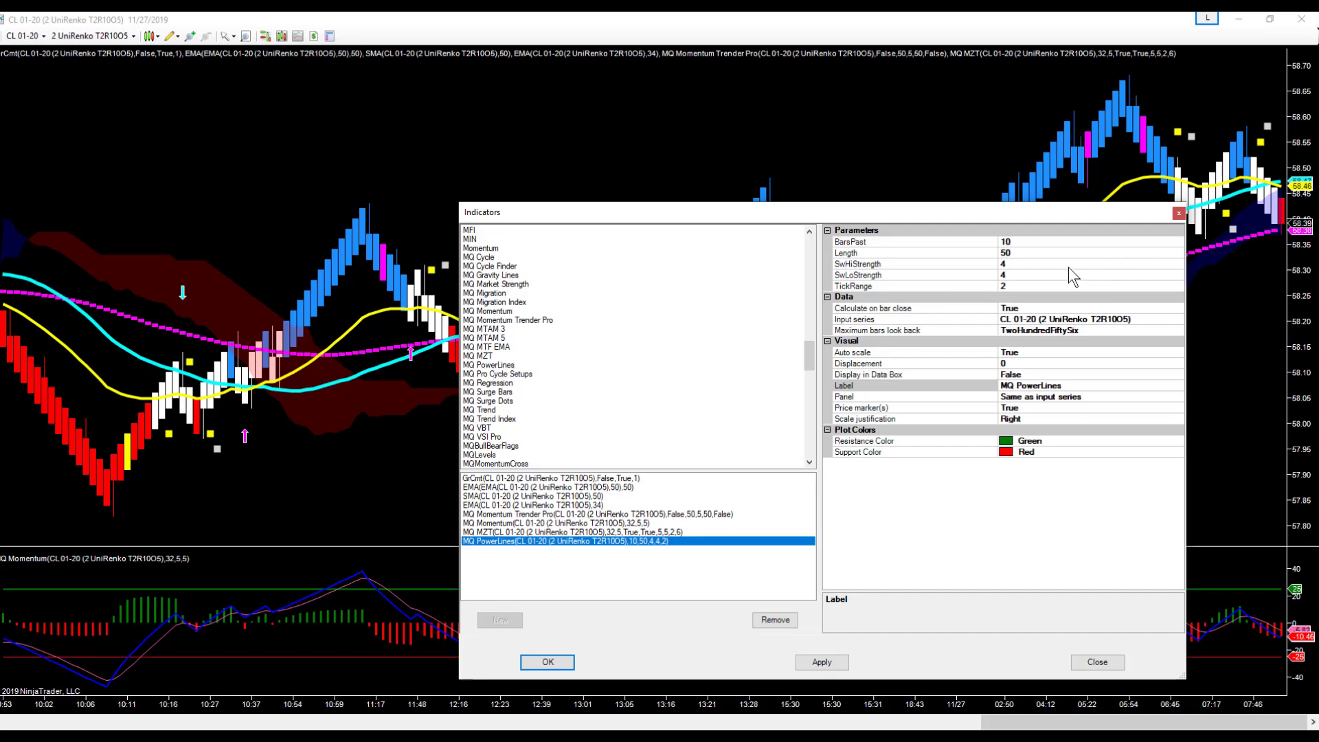
left_click(1022, 252)
type("150")
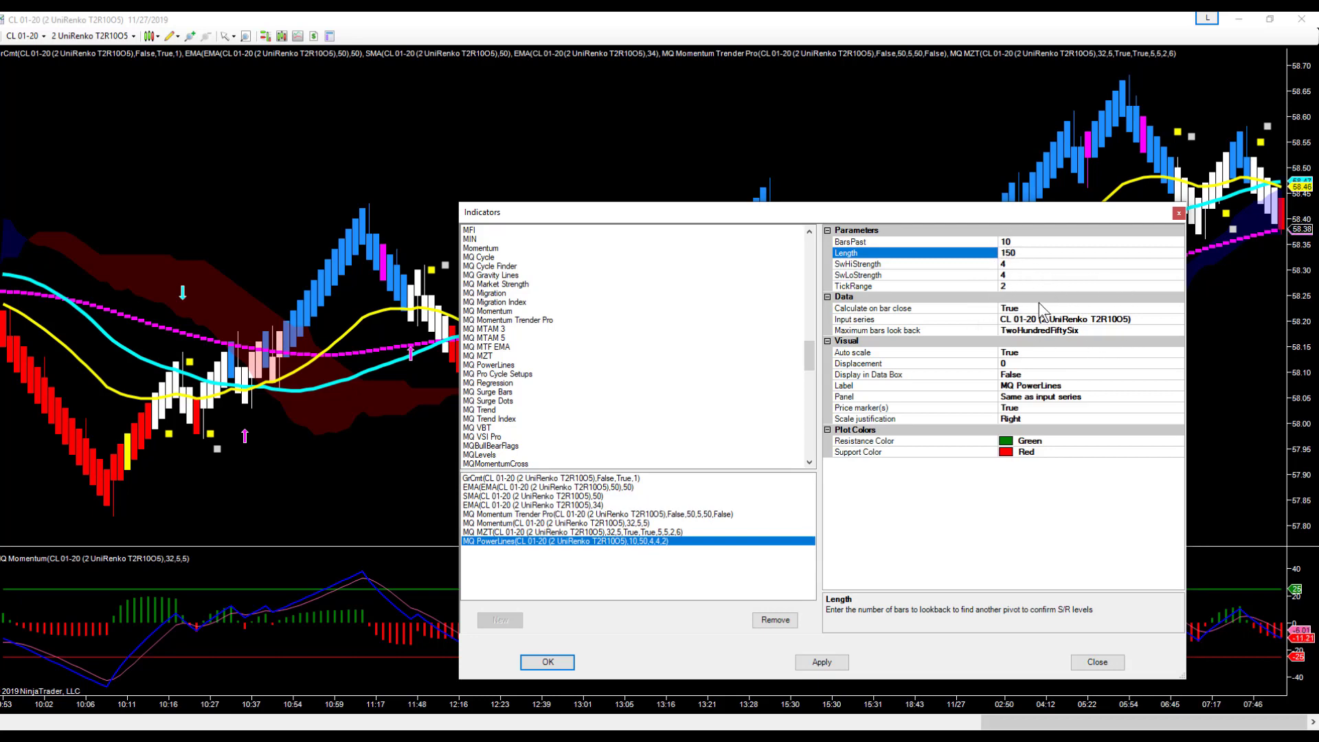
left_click(547, 664)
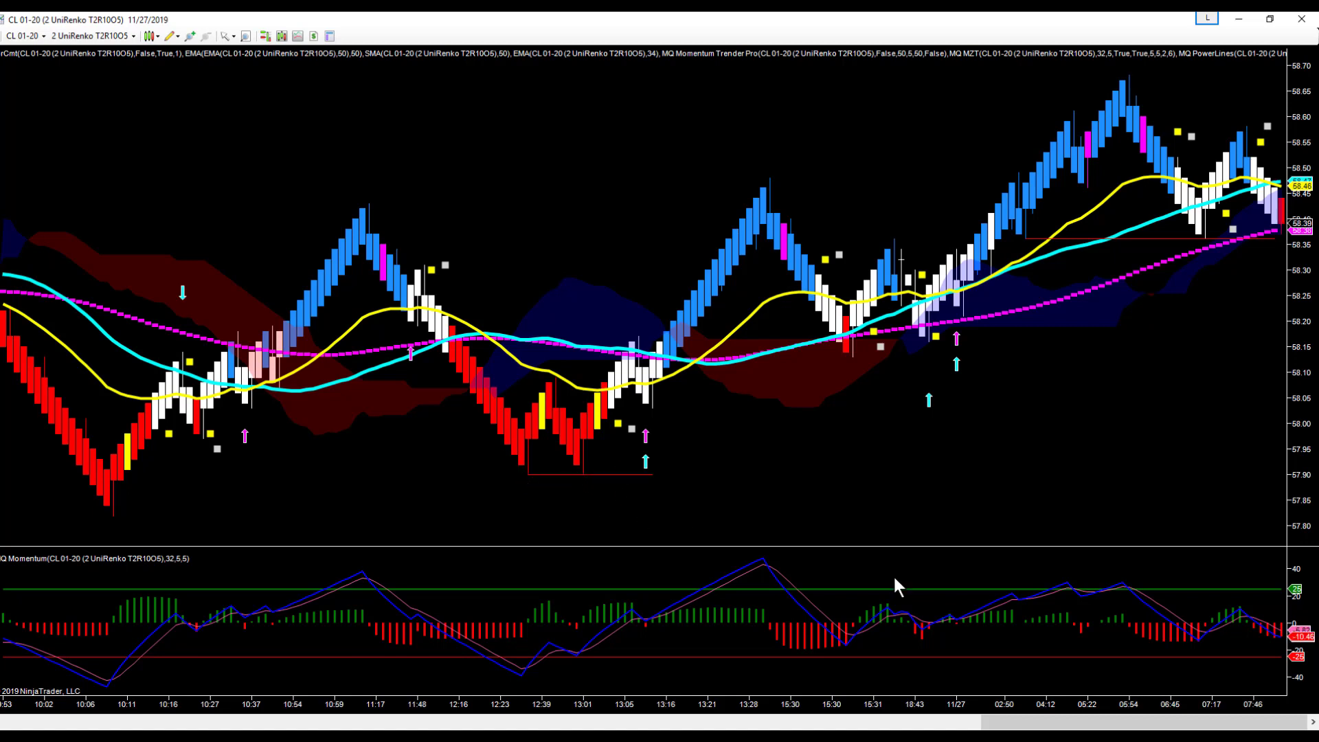
Step: Examine the indicator signals and support/resistance lines across the earlier 11/26 price action, and return to the latest bars
scroll(1095, 421, "down", 3)
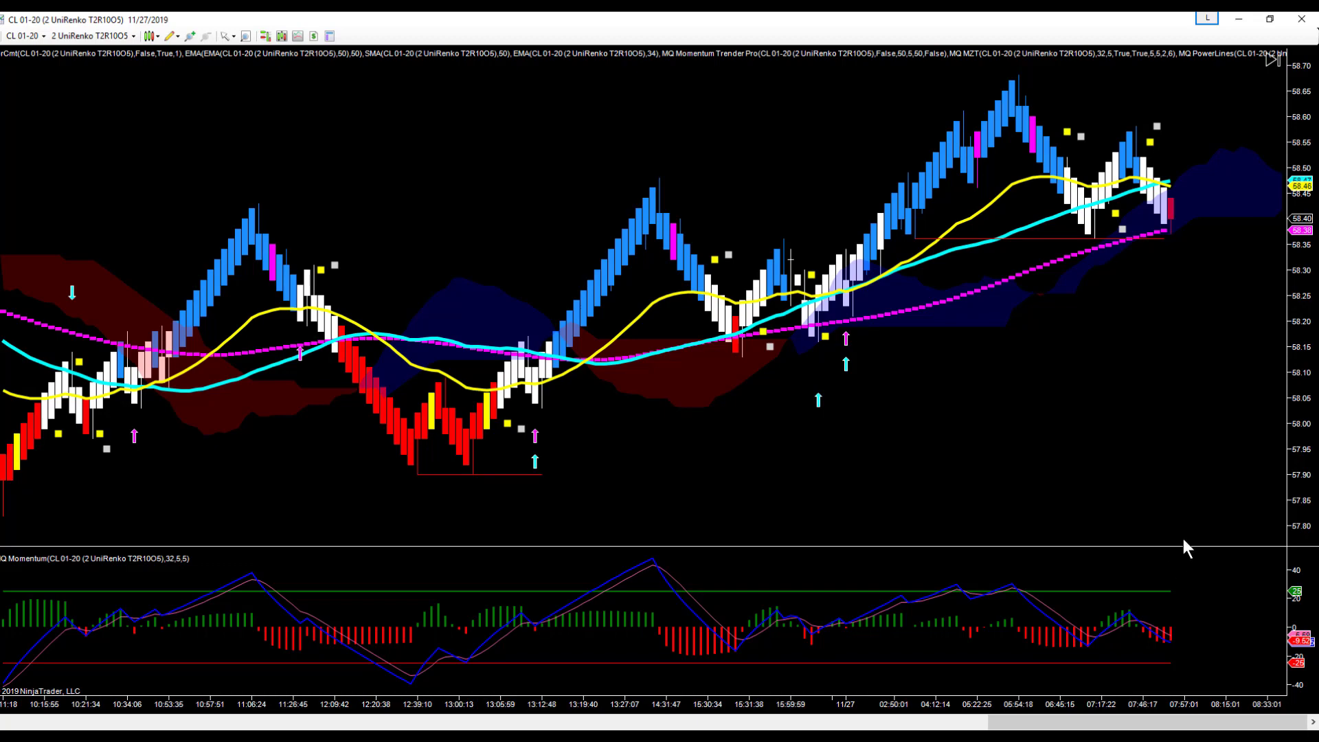
mouse_move(246, 461)
left_mouse_down()
mouse_move(610, 451)
mouse_move(813, 462)
left_mouse_up()
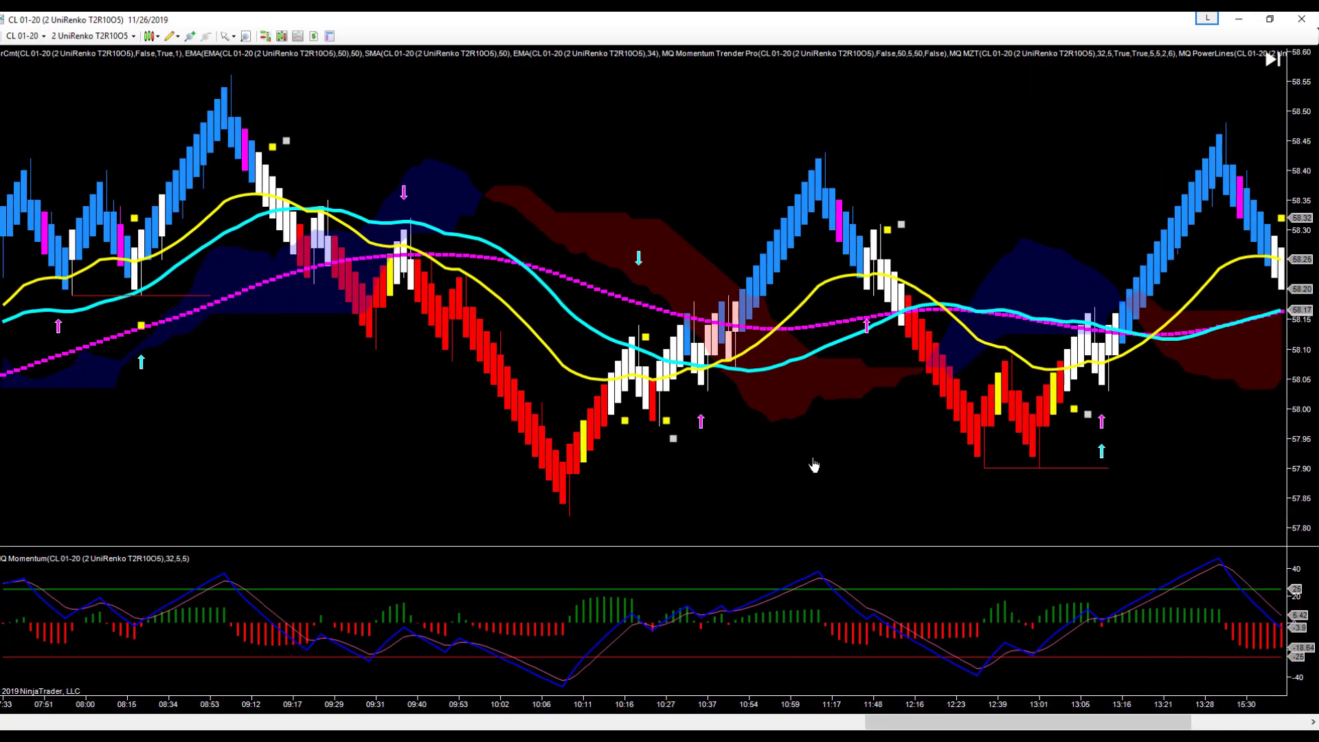
left_click_drag(266, 463, 833, 486)
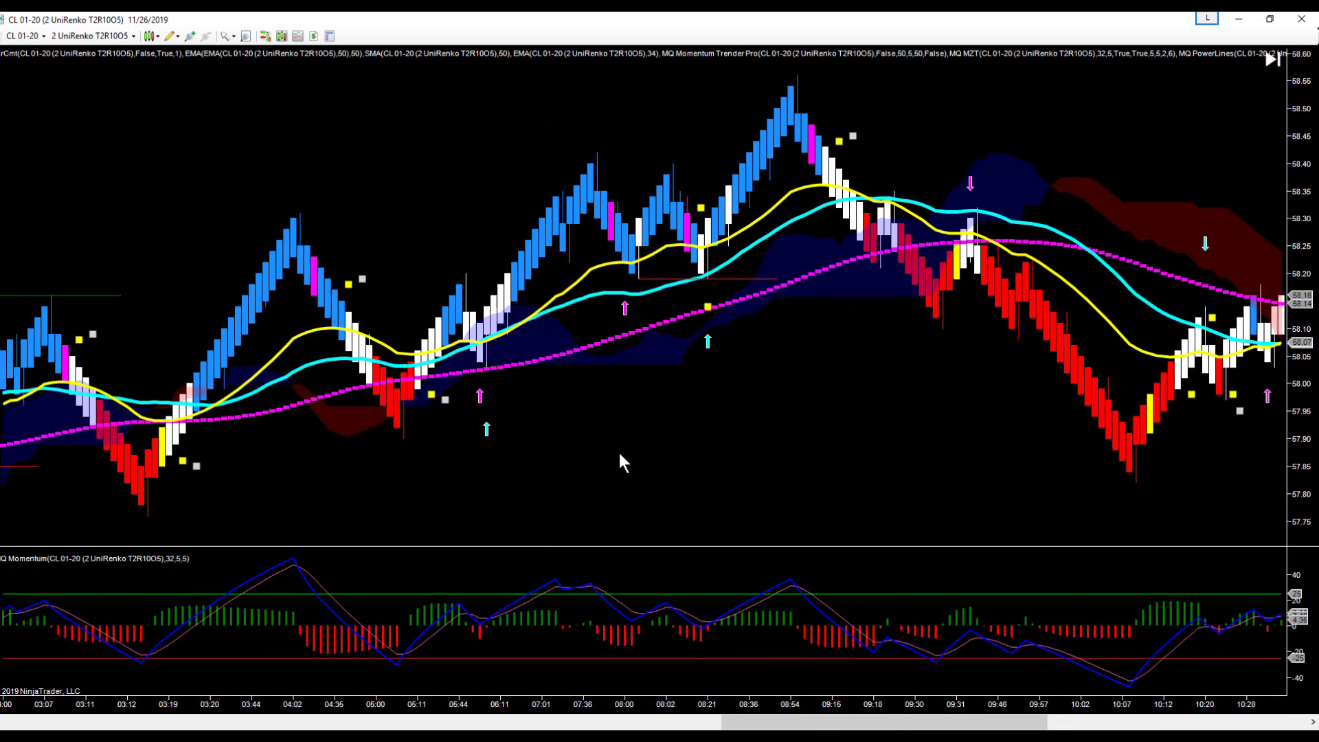
left_click_drag(105, 177, 628, 213)
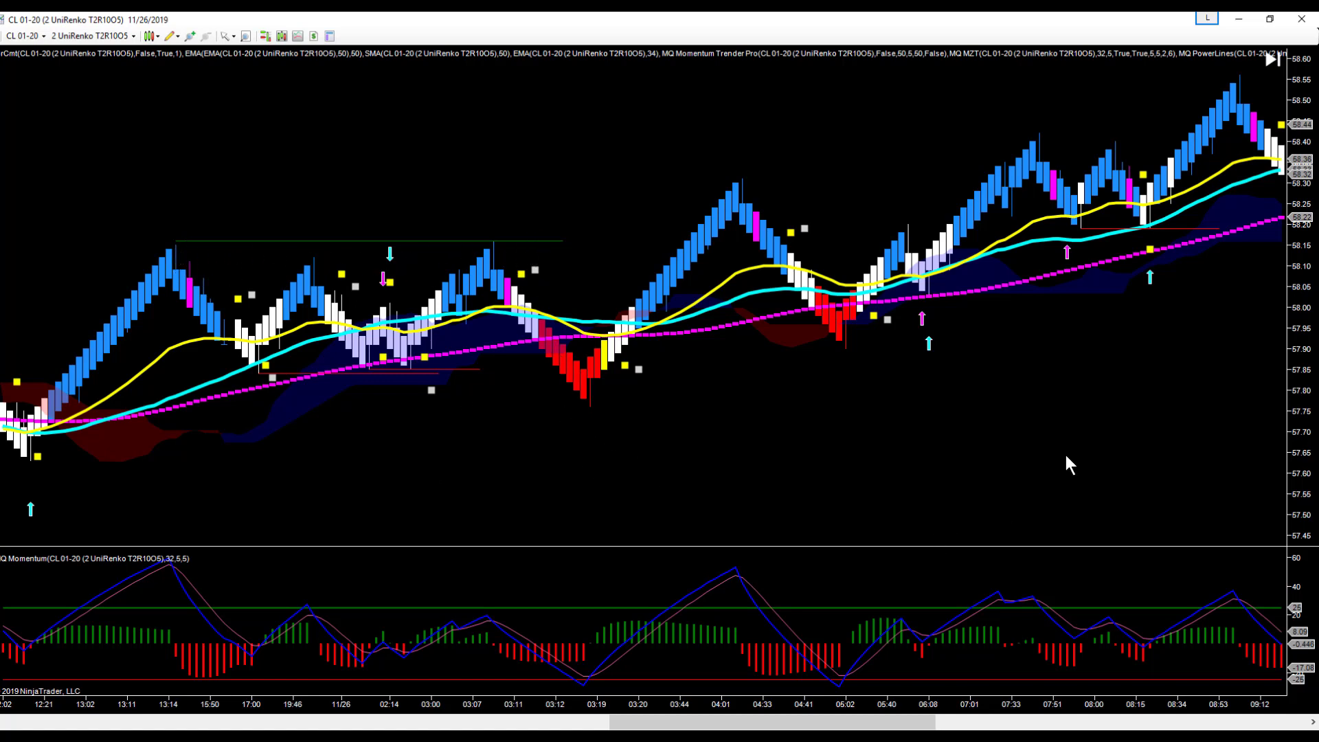
left_click_drag(1118, 462, 499, 393)
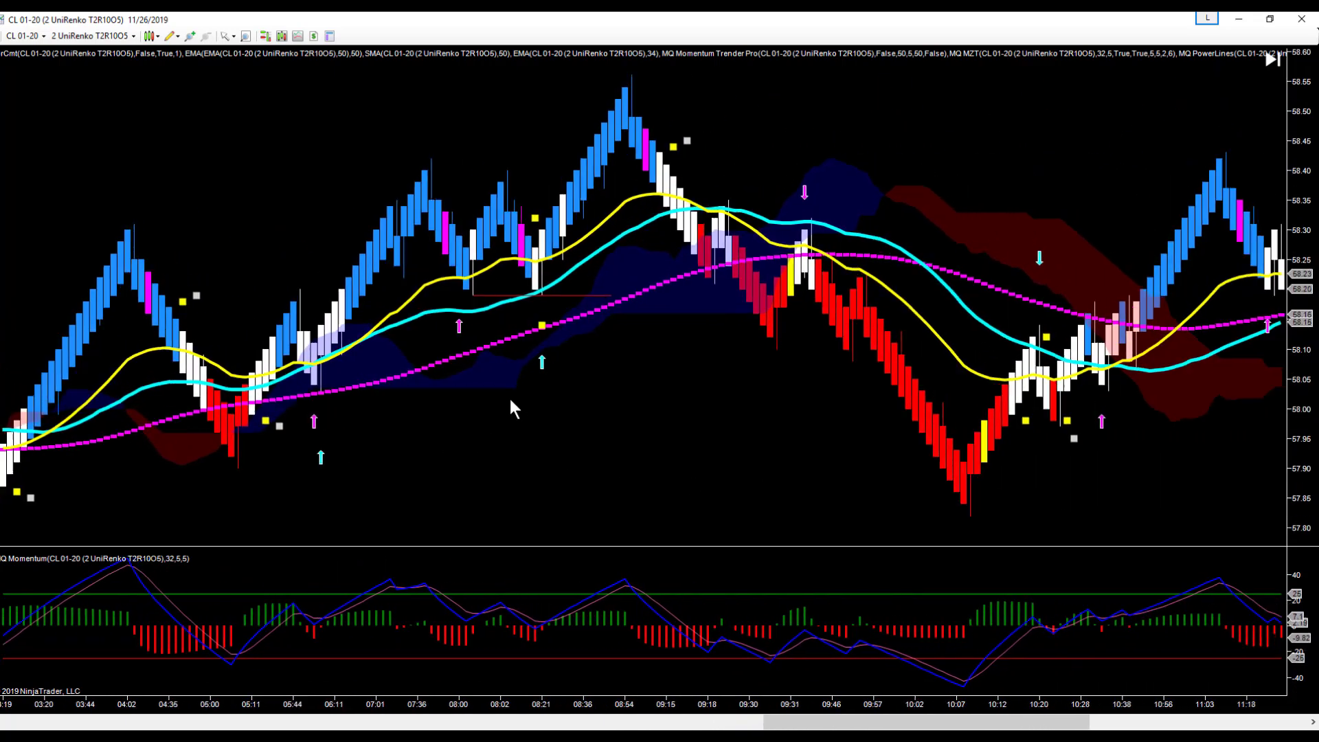
left_click_drag(1215, 481, 761, 448)
left_click_drag(1155, 486, 628, 408)
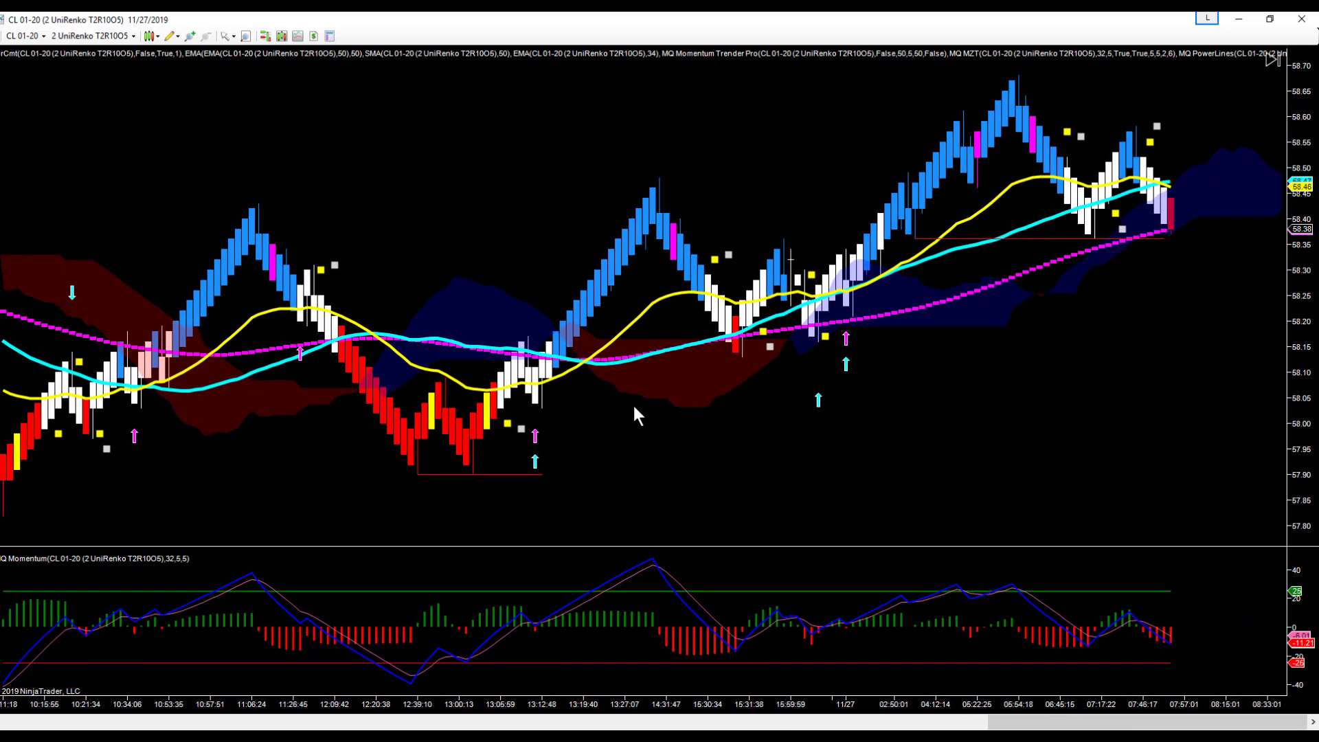
Step: Add the MQ Trend indicator with its default settings to the chart
left_click(297, 35)
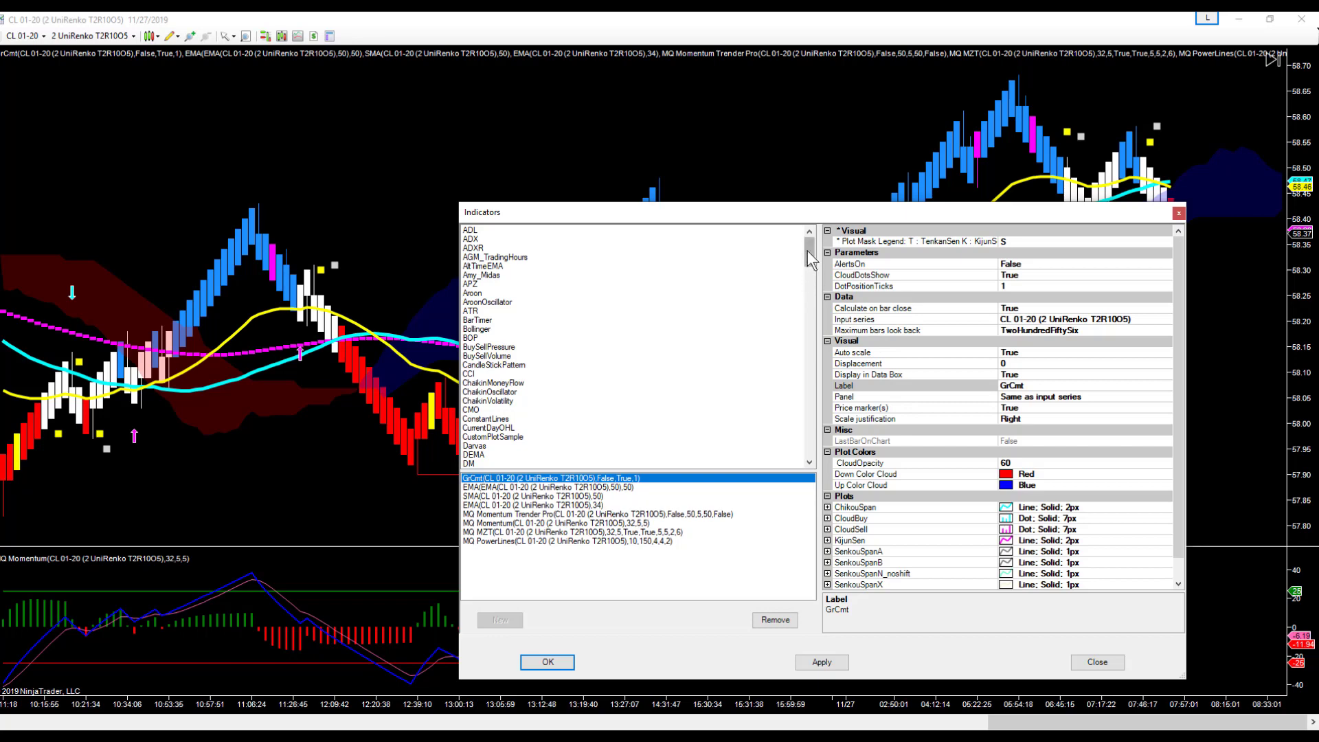
left_click_drag(810, 249, 812, 350)
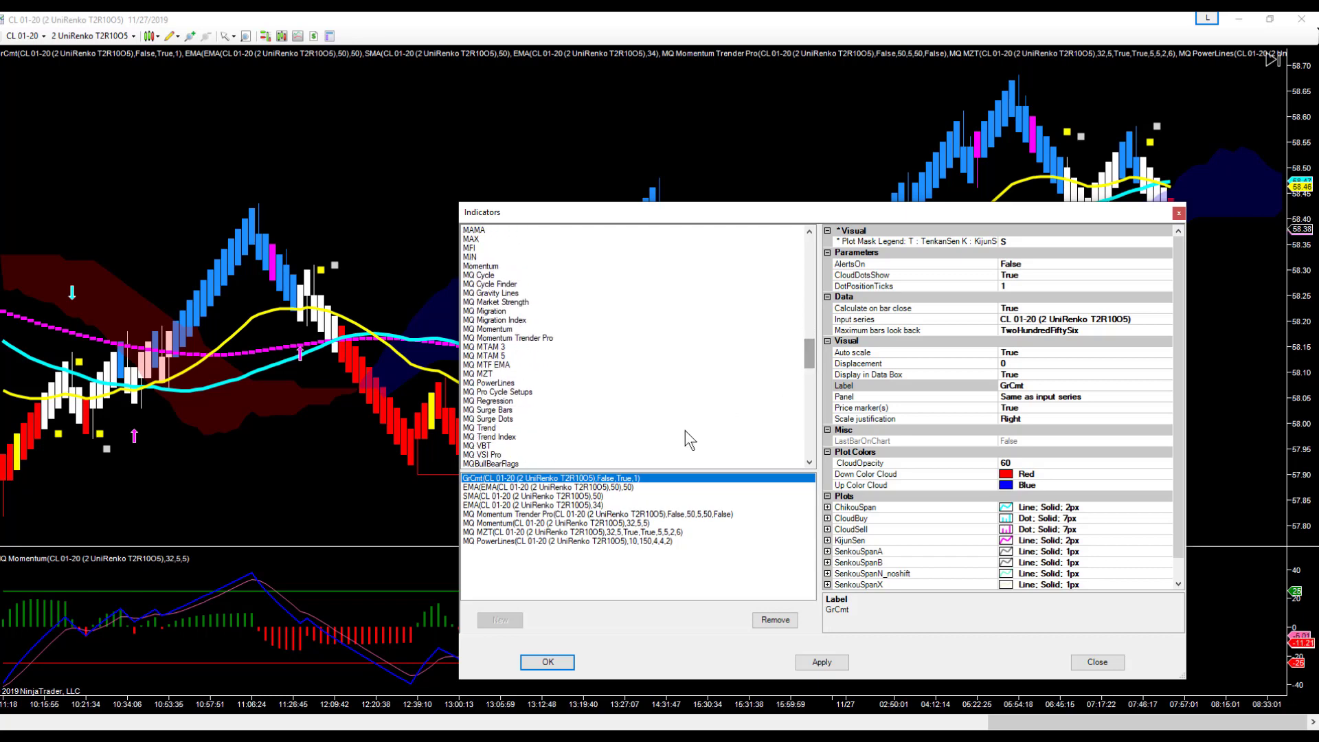
double_click(486, 428)
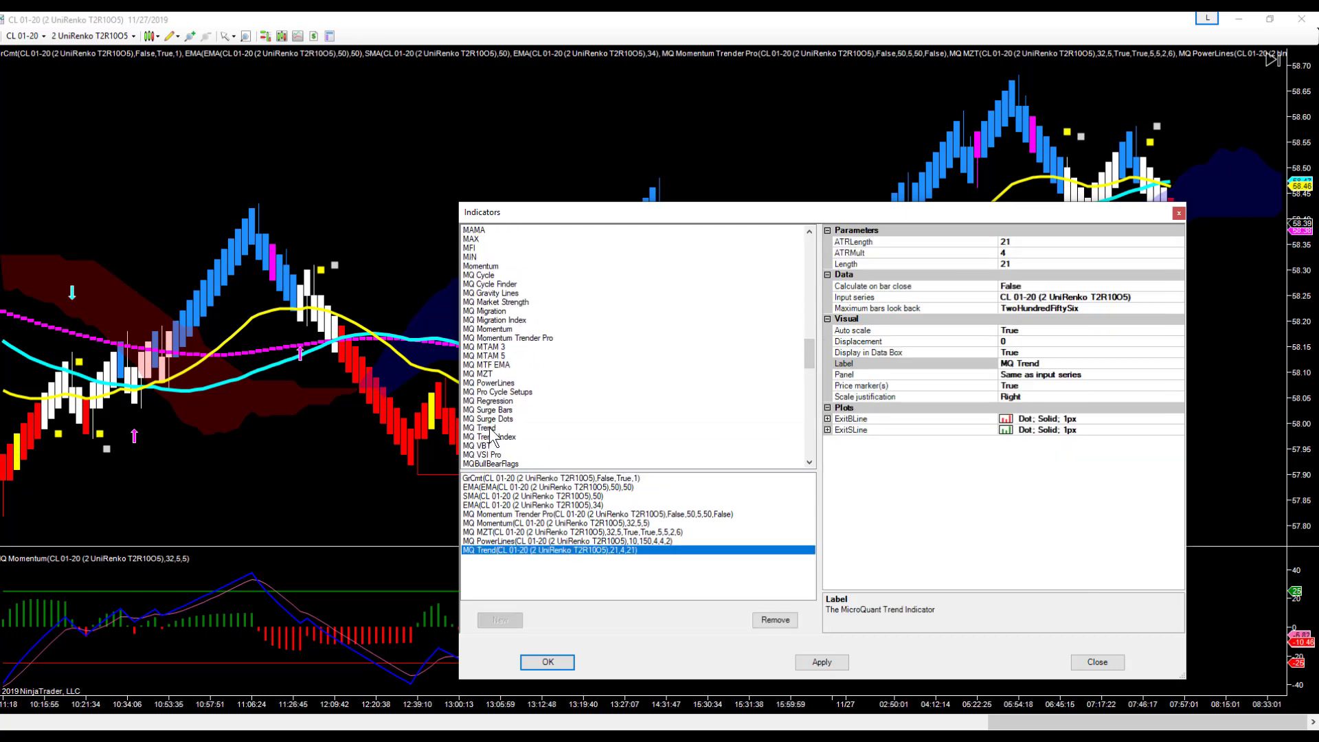
left_click(550, 663)
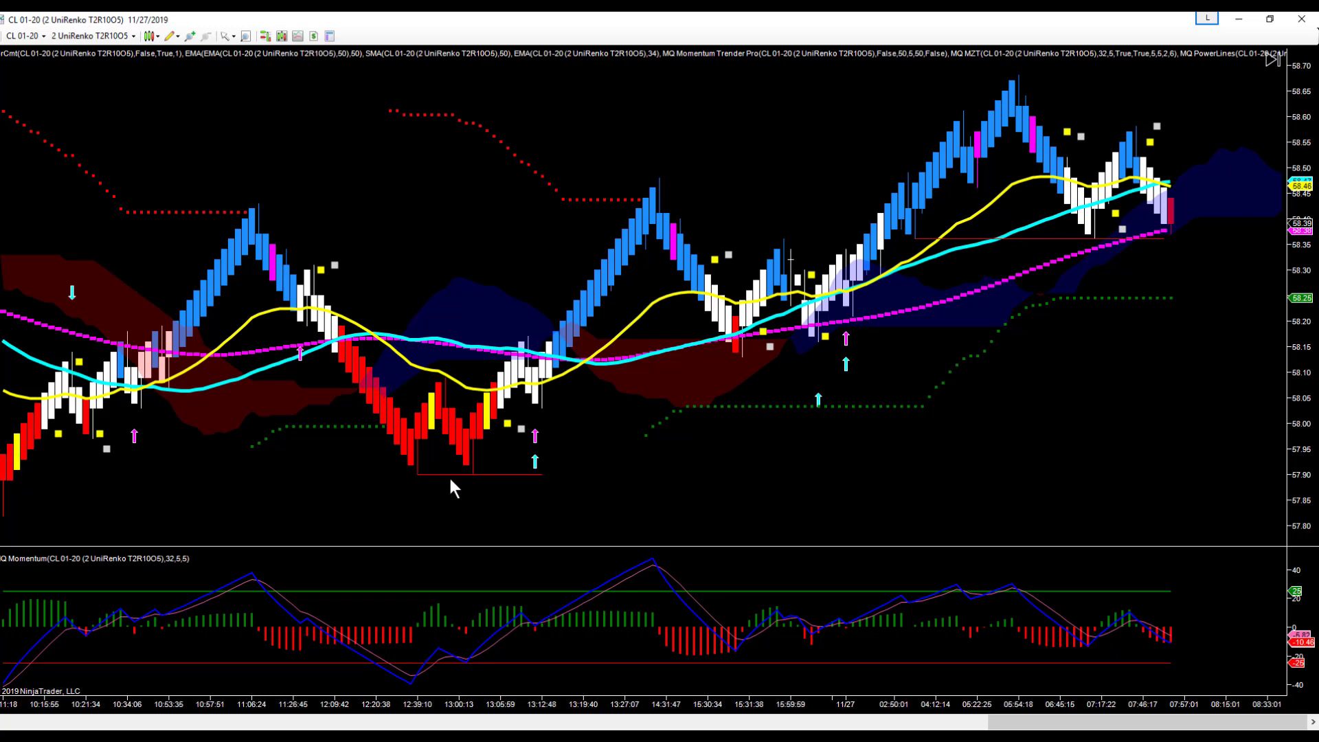
Step: Examine the dotted MQ Trend exit lines against the 11/26 price swings, and return to the latest 11/27 bars
left_click_drag(335, 184, 888, 338)
left_click_drag(400, 453, 494, 440)
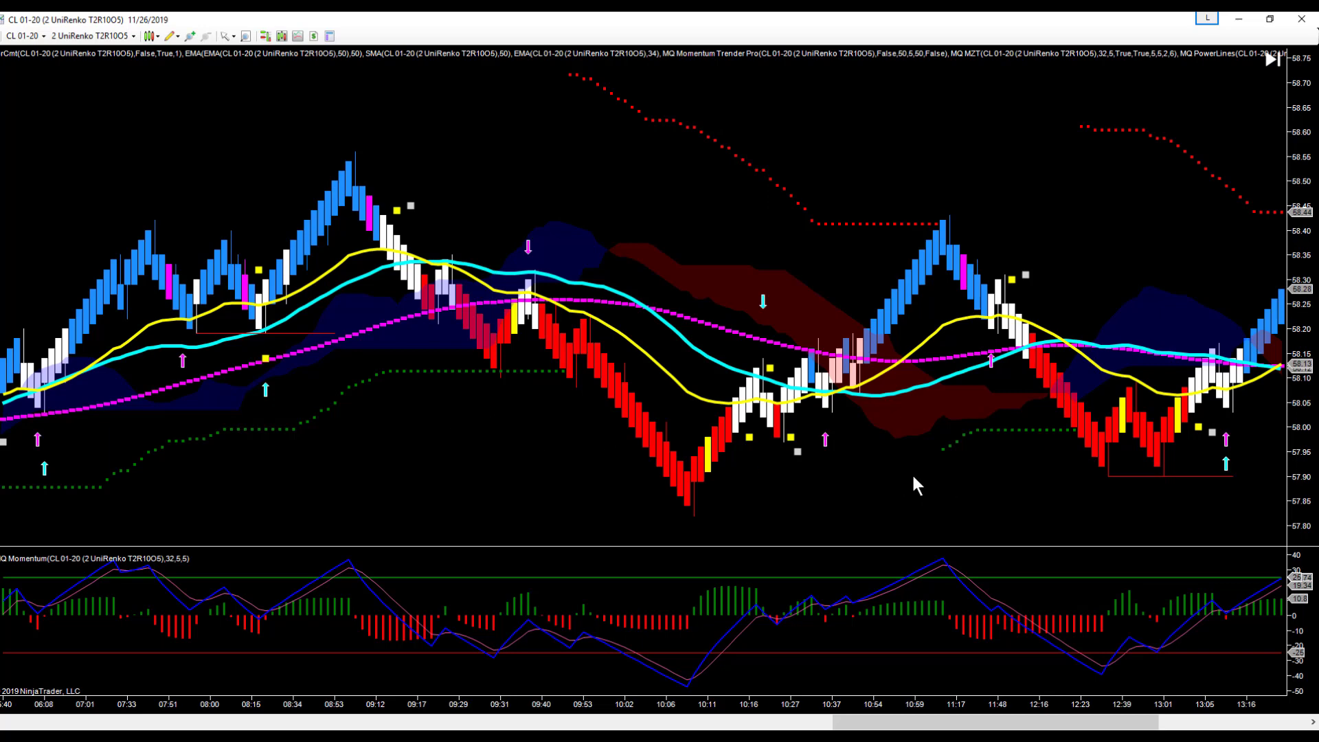
scroll(877, 112, "down", 10)
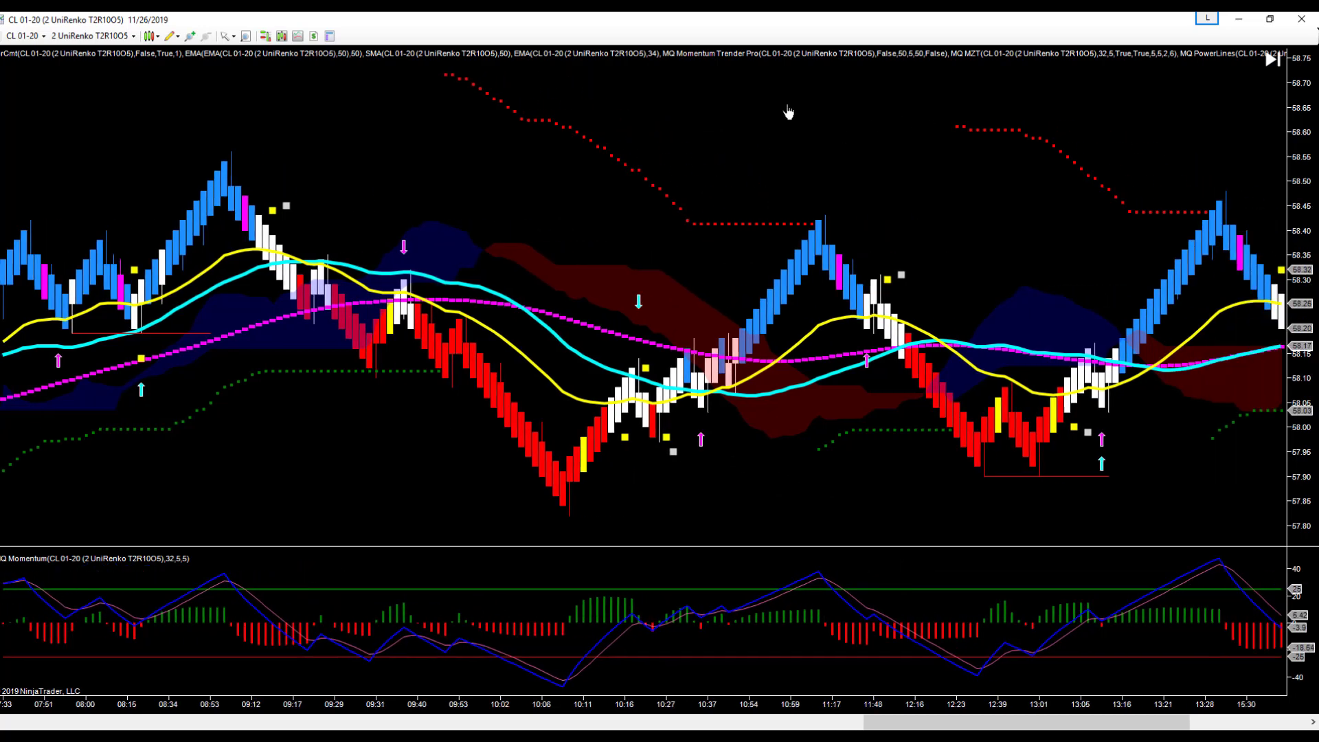
scroll(970, 92, "down", 10)
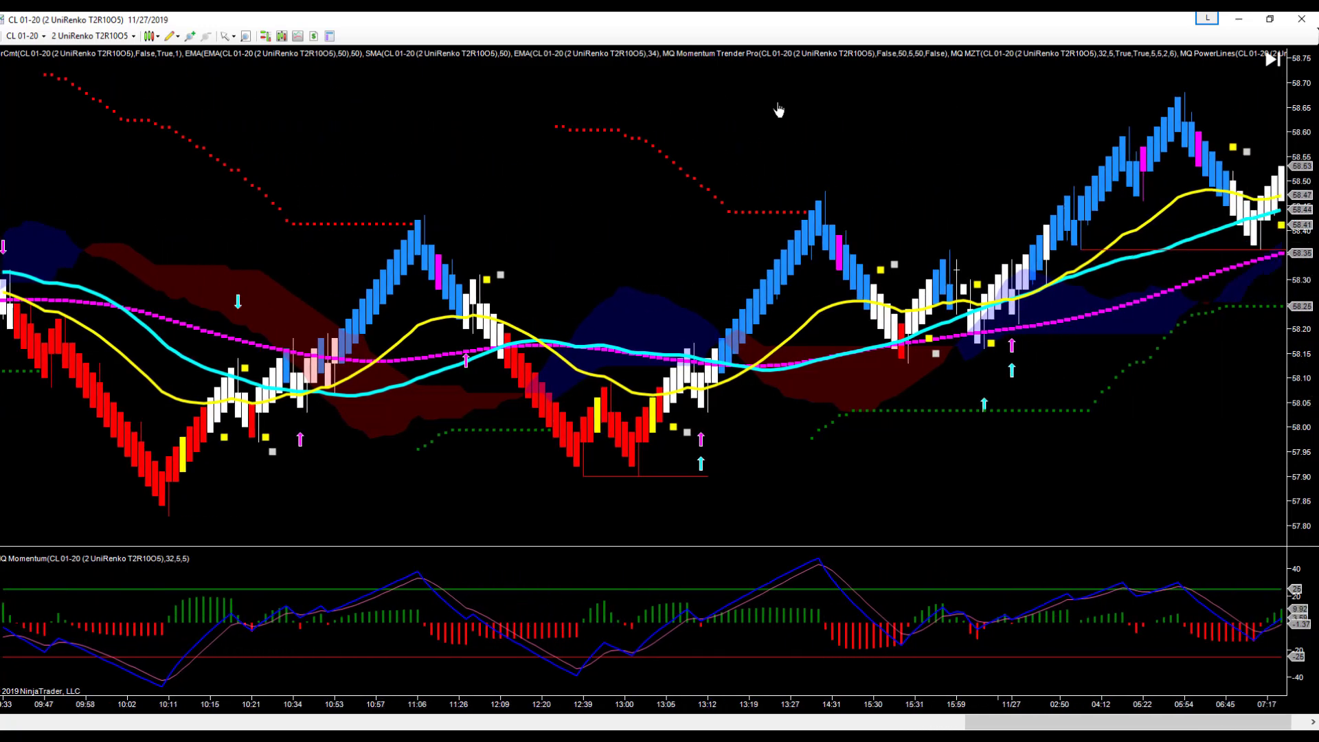
scroll(996, 461, "up", 5)
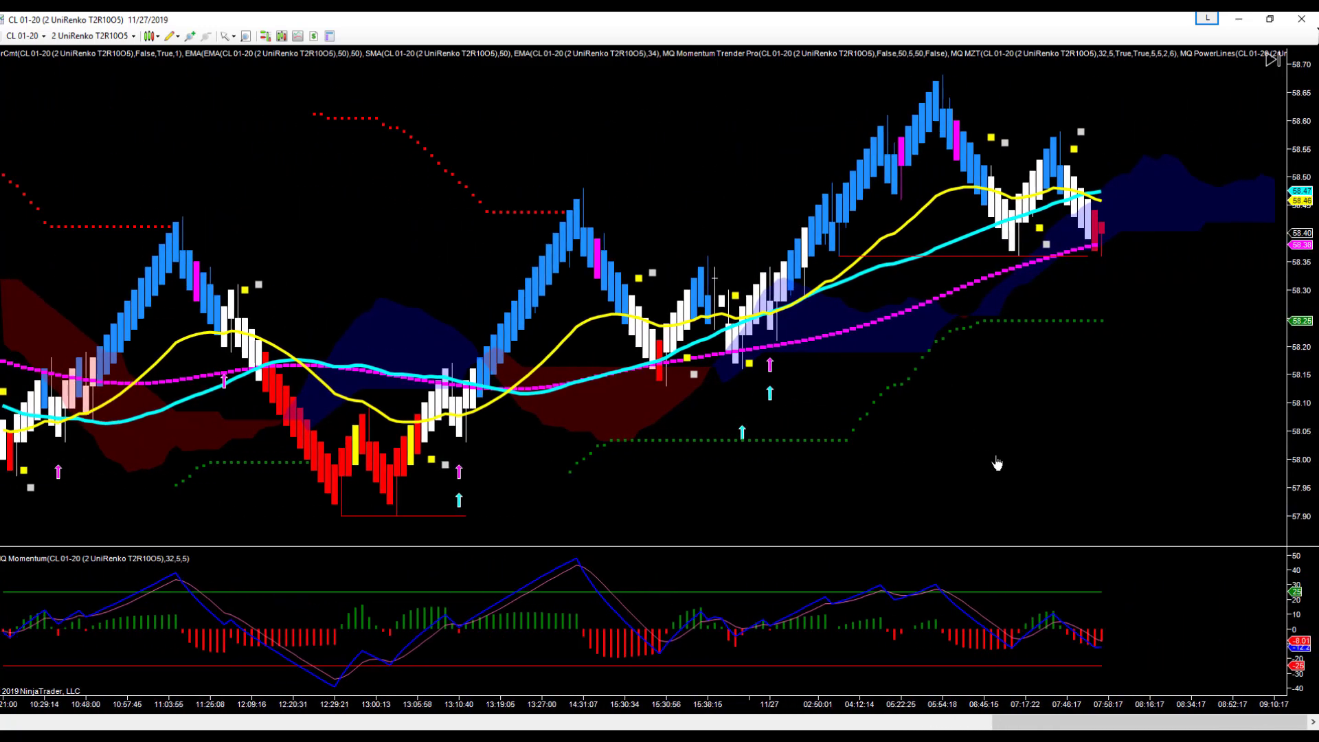